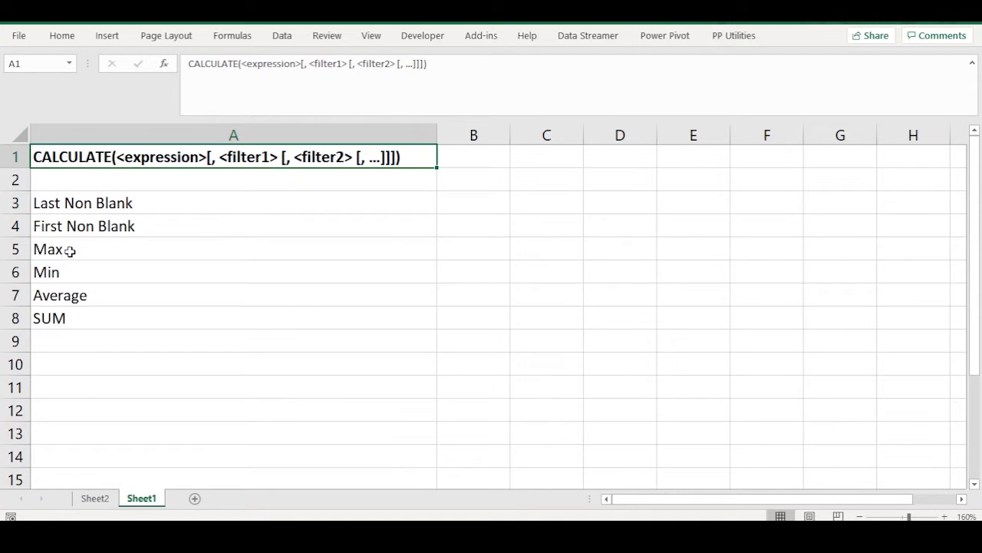
Step: Review the list of aggregations usable as the CALCULATE expression on Sheet1, from SUM up to Last Non Blank
click(77, 312)
click(79, 294)
click(82, 266)
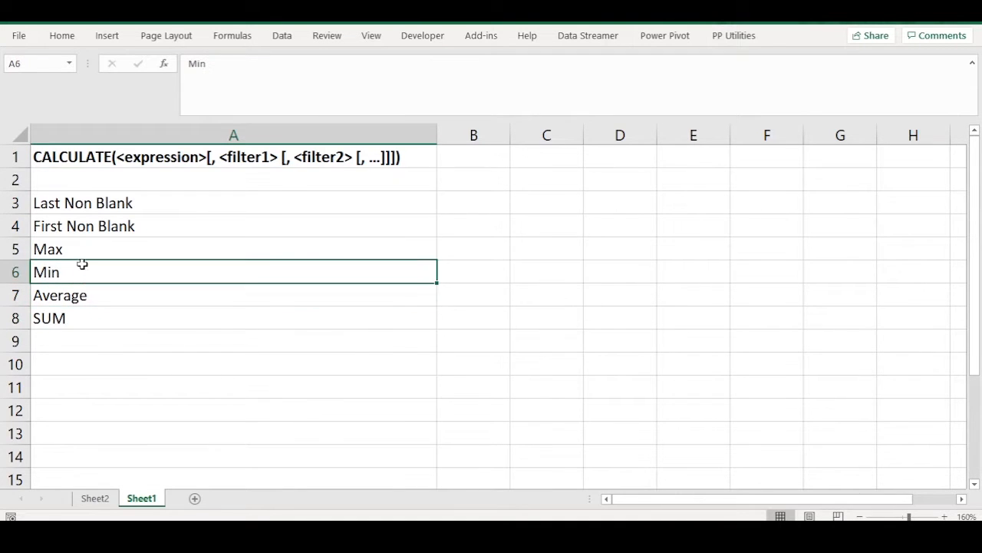
click(79, 253)
click(107, 228)
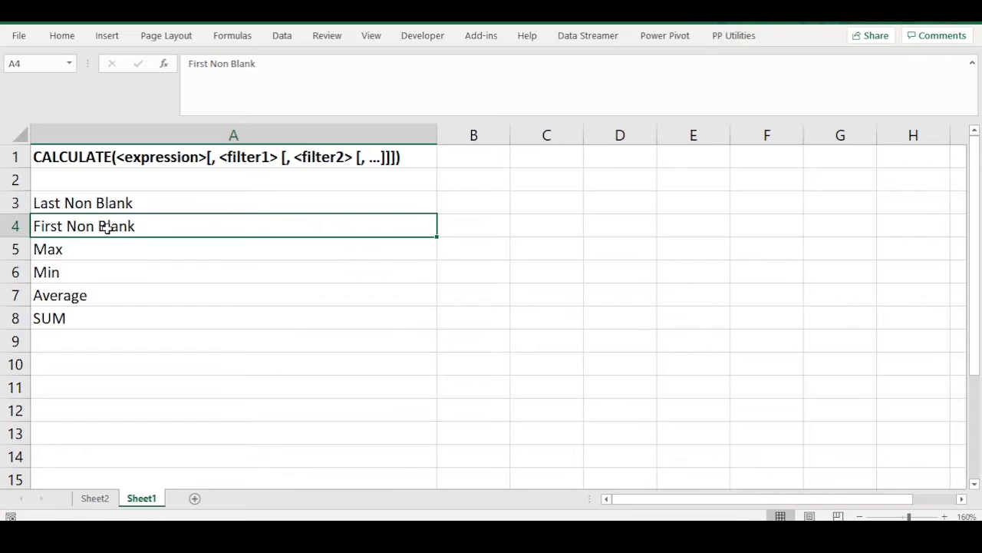
click(119, 206)
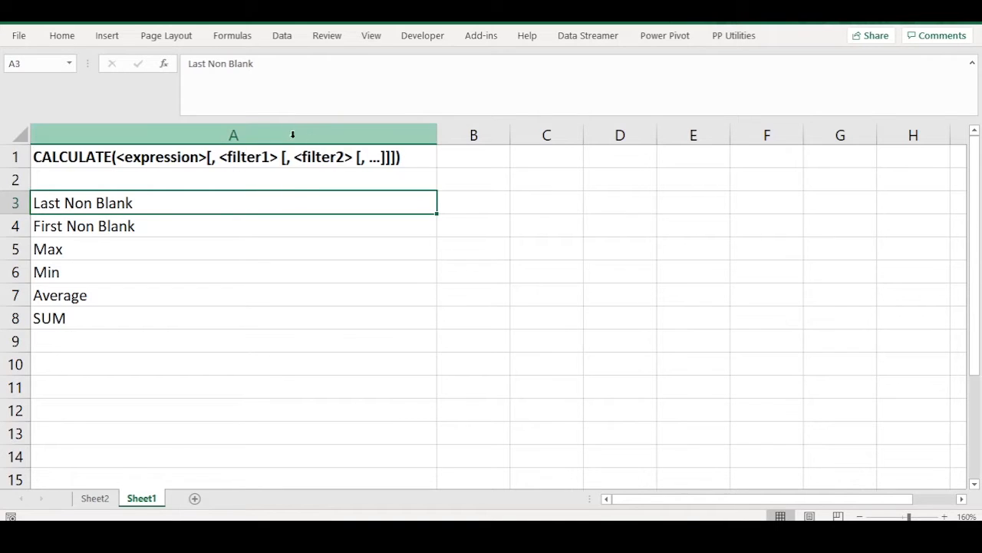
click(85, 324)
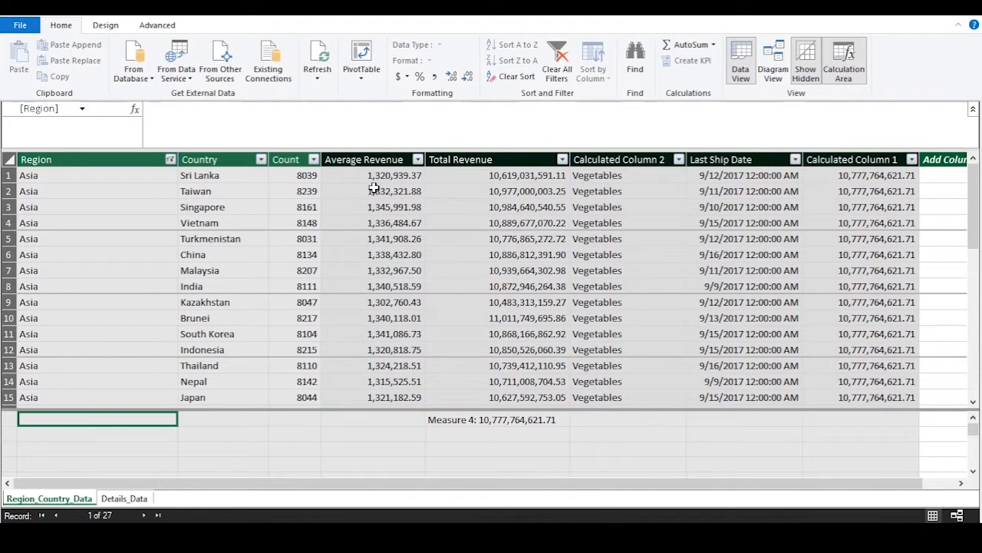
Step: Check the Average Revenue formula in Region_Country_Data, and clear the Country filter in the Details_Data table
click(373, 188)
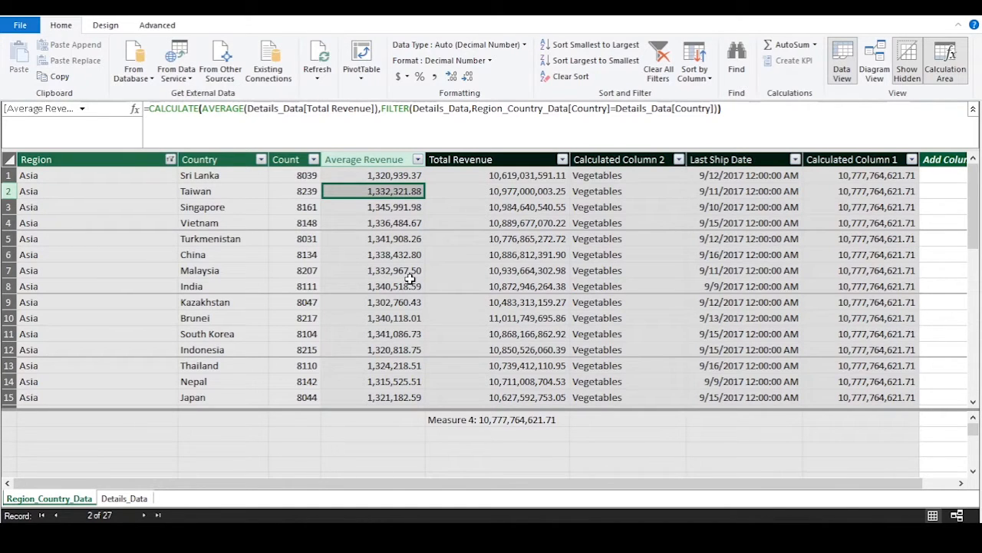
click(139, 502)
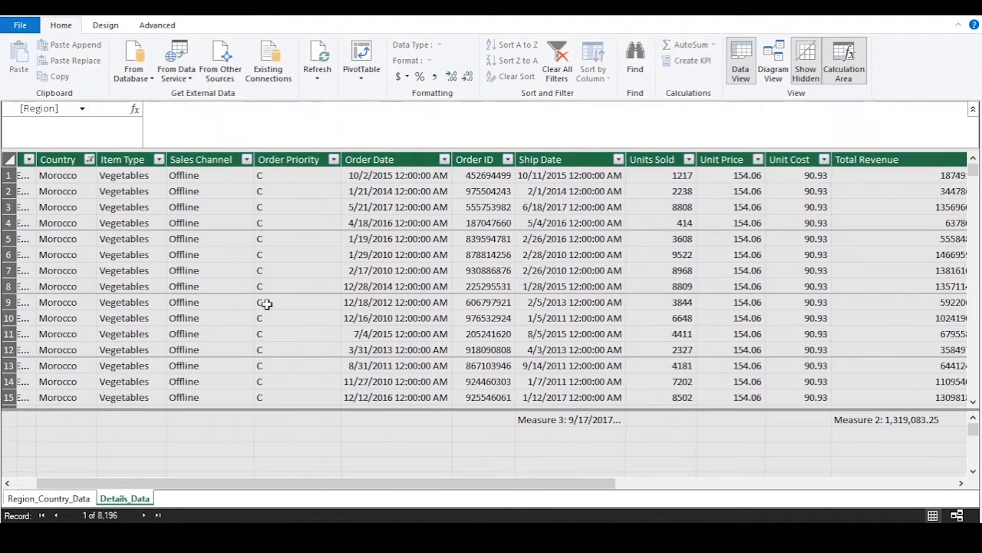
drag(417, 484, 394, 485)
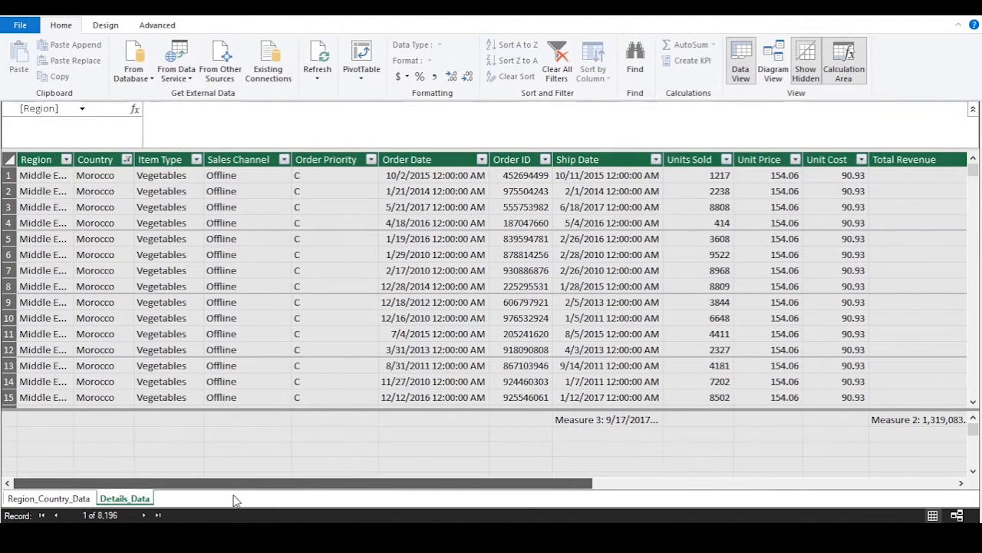
click(57, 223)
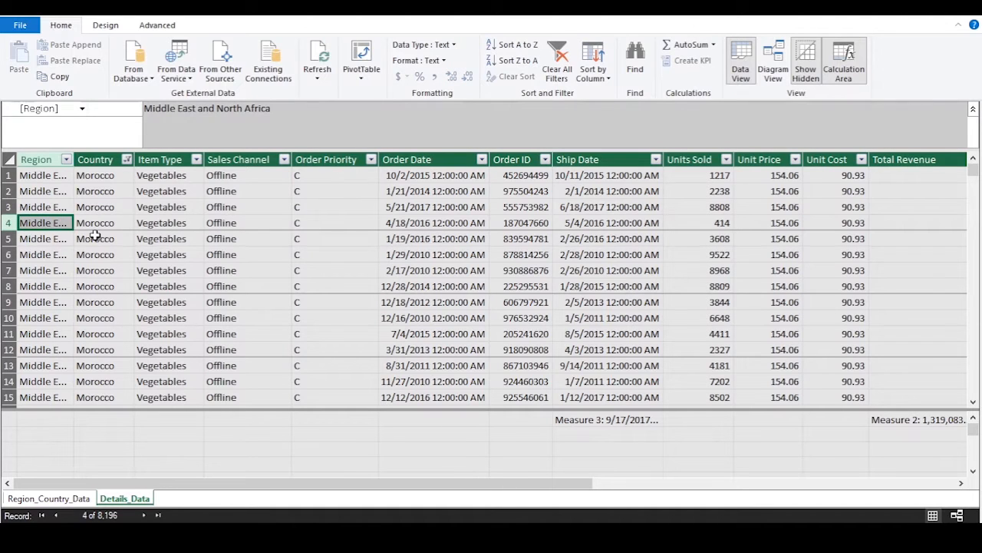
click(165, 239)
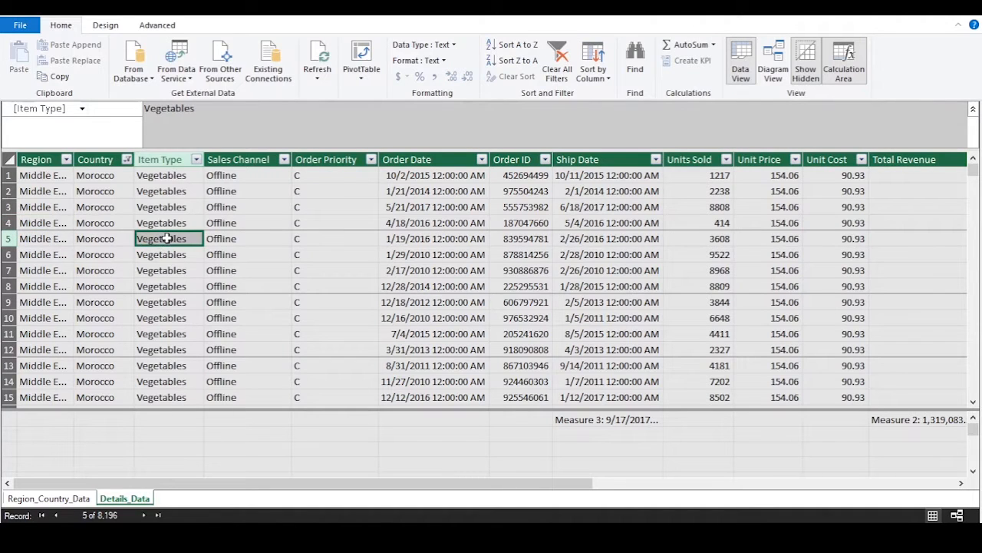
click(153, 192)
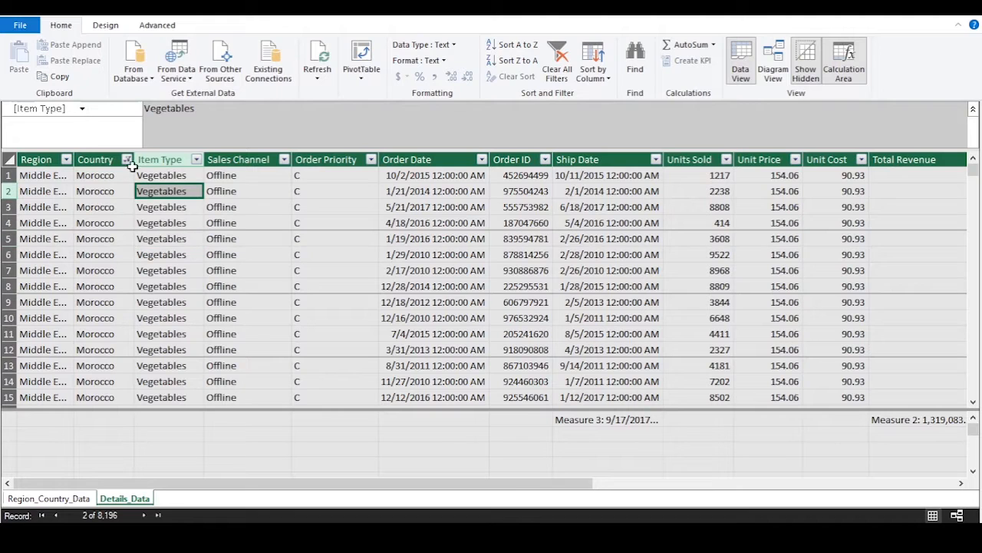
click(127, 160)
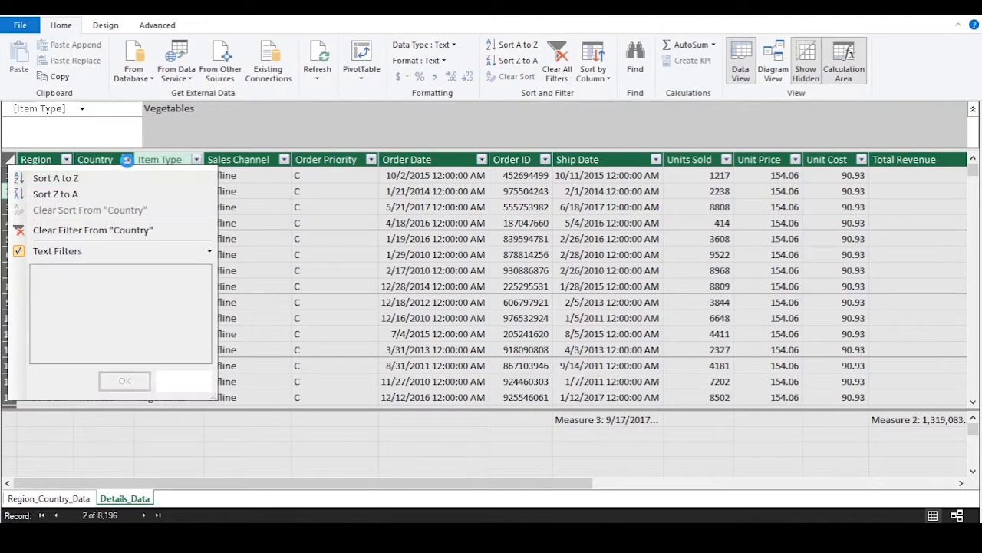
click(103, 231)
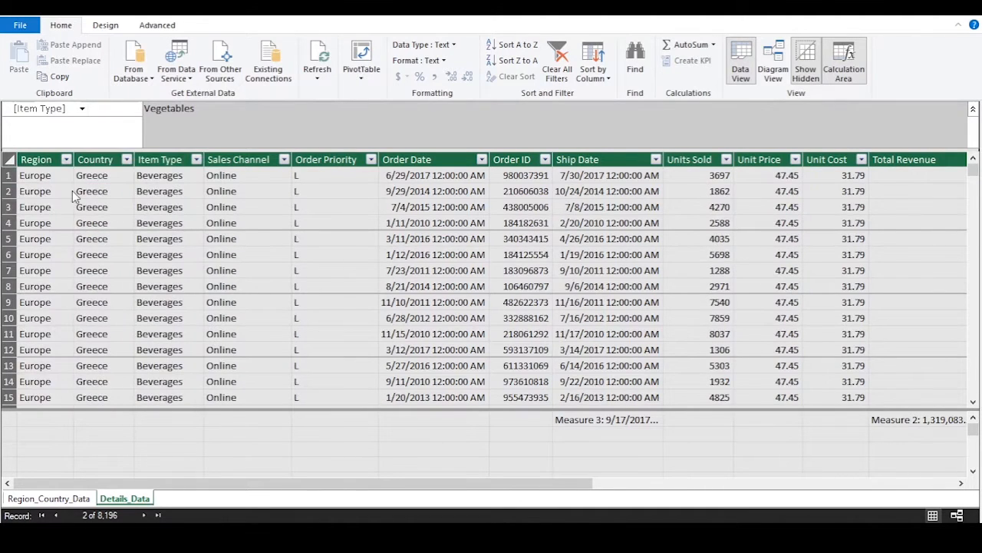
Step: Examine the Region, Country and Item Type columns of Details_Data, including the item types offered for filtering
click(36, 176)
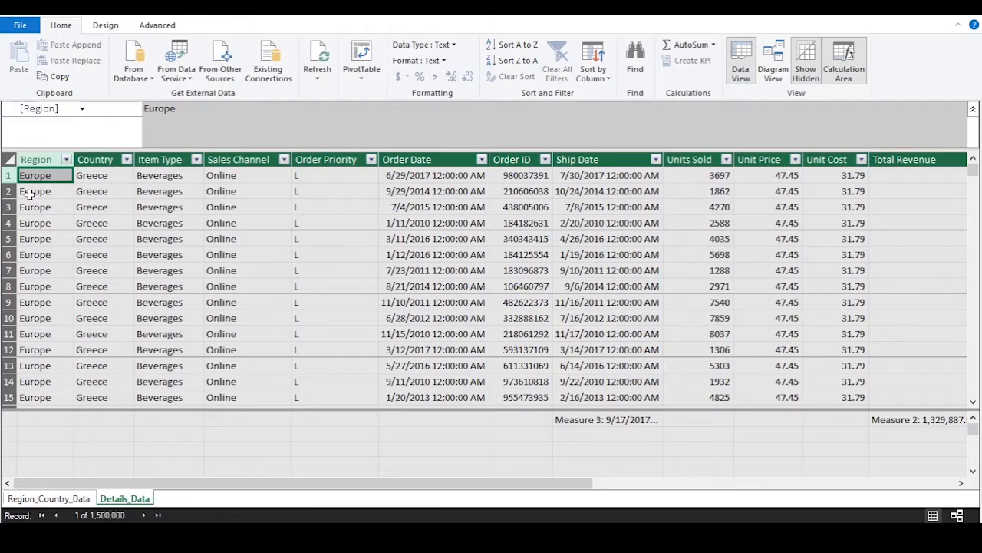
click(96, 178)
click(98, 208)
click(193, 173)
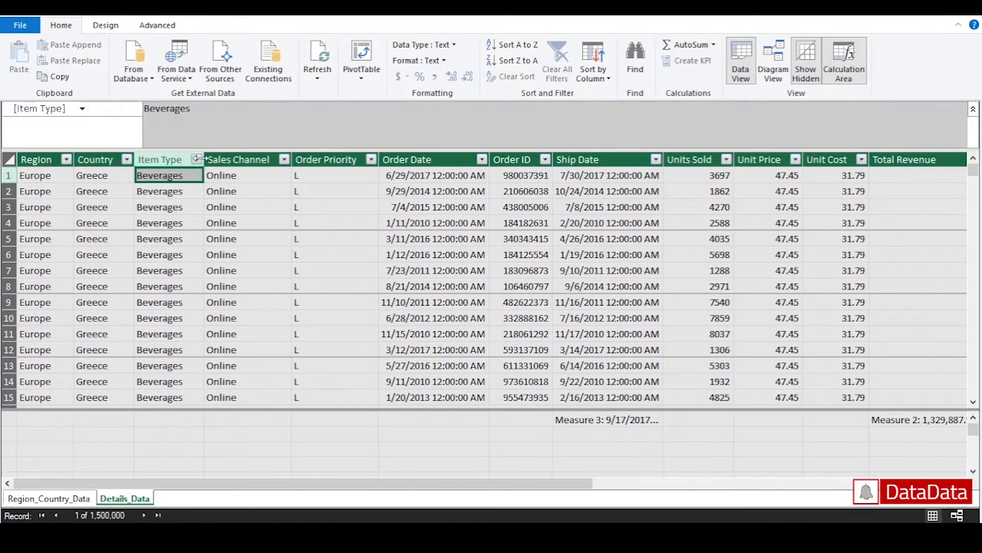
click(196, 159)
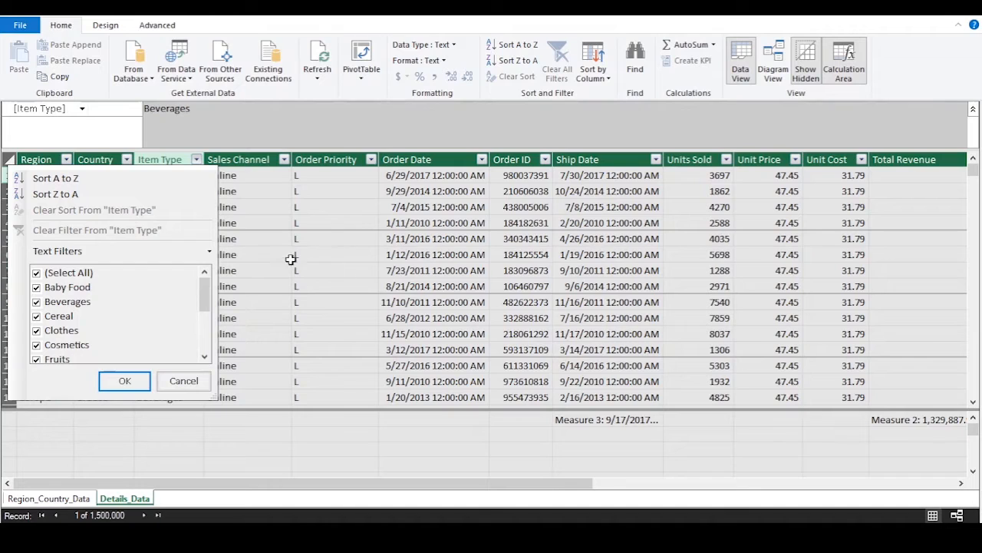
scroll(102, 307, down, 2)
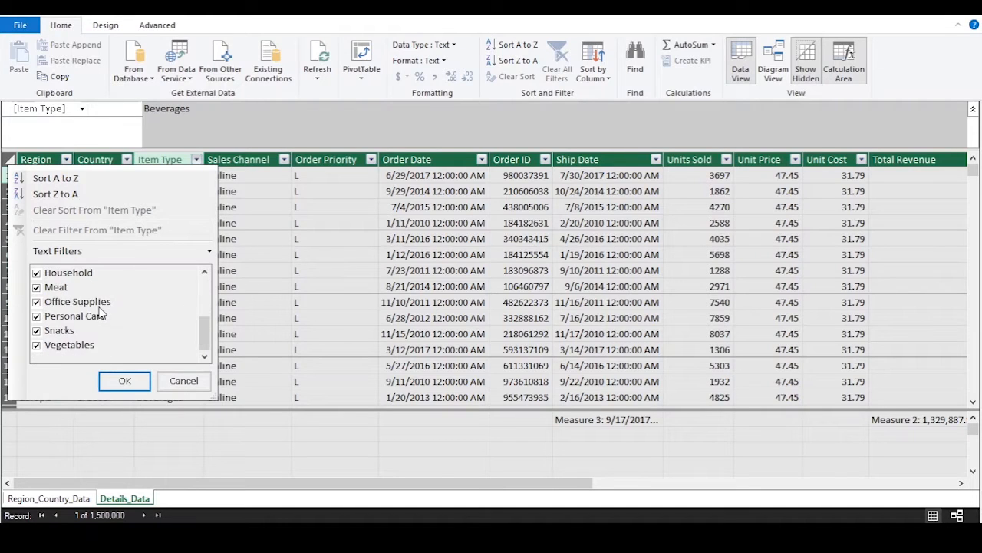
scroll(99, 353, up, 2)
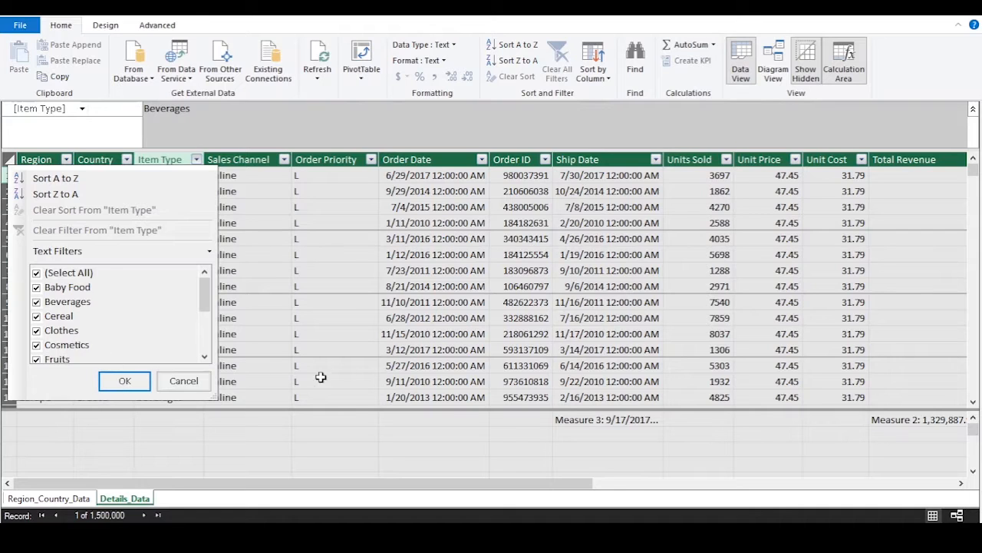
click(287, 331)
Step: Examine the remaining Details_Data columns, from Sales Channel, Order Priority and Order Date through to Total Profit
click(249, 209)
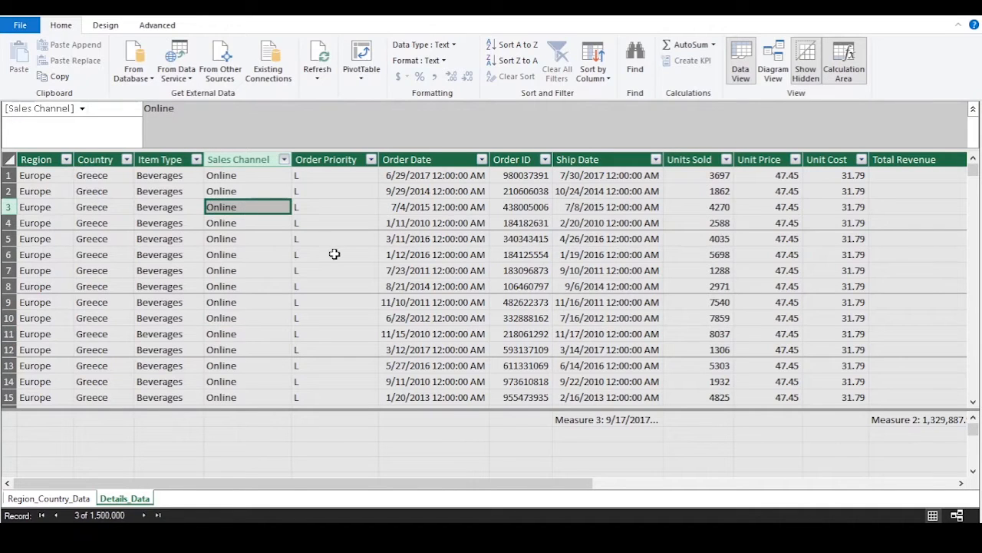
click(271, 178)
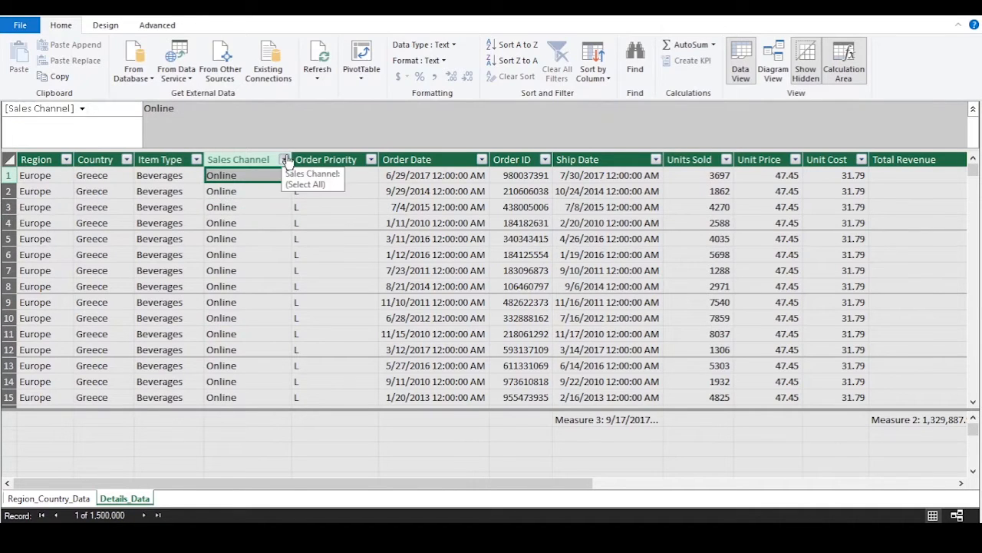
click(284, 159)
click(301, 316)
click(274, 206)
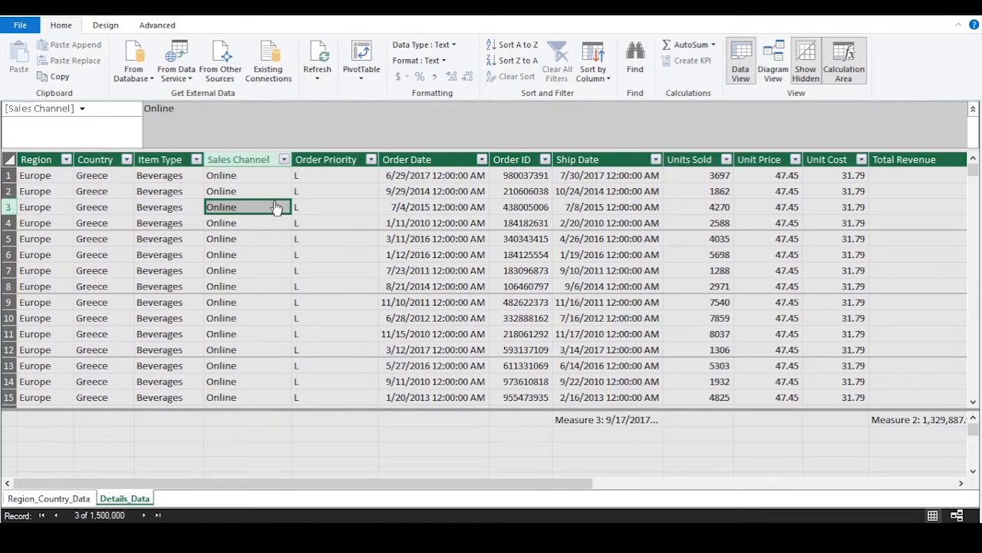
click(319, 239)
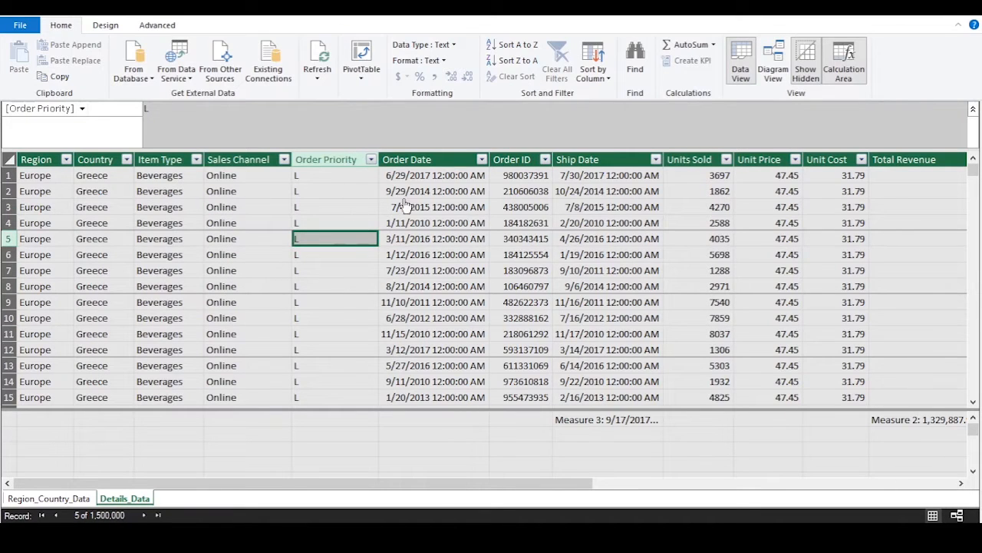
click(442, 208)
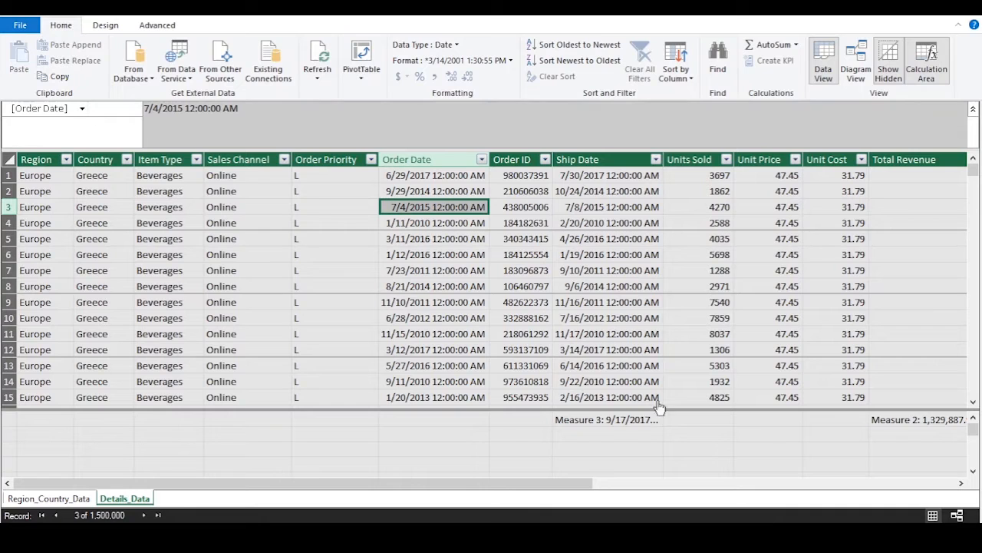
drag(443, 484, 586, 443)
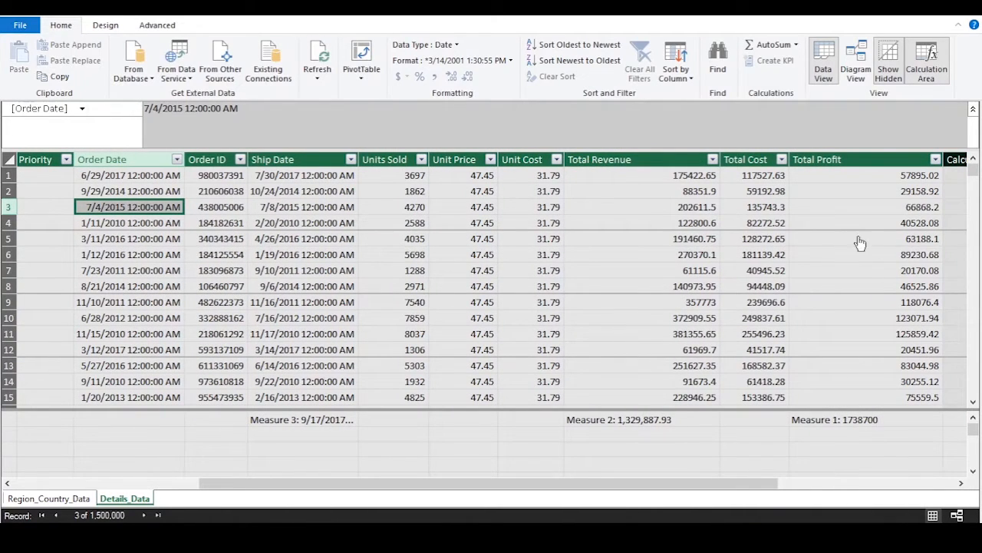
drag(459, 484, 197, 500)
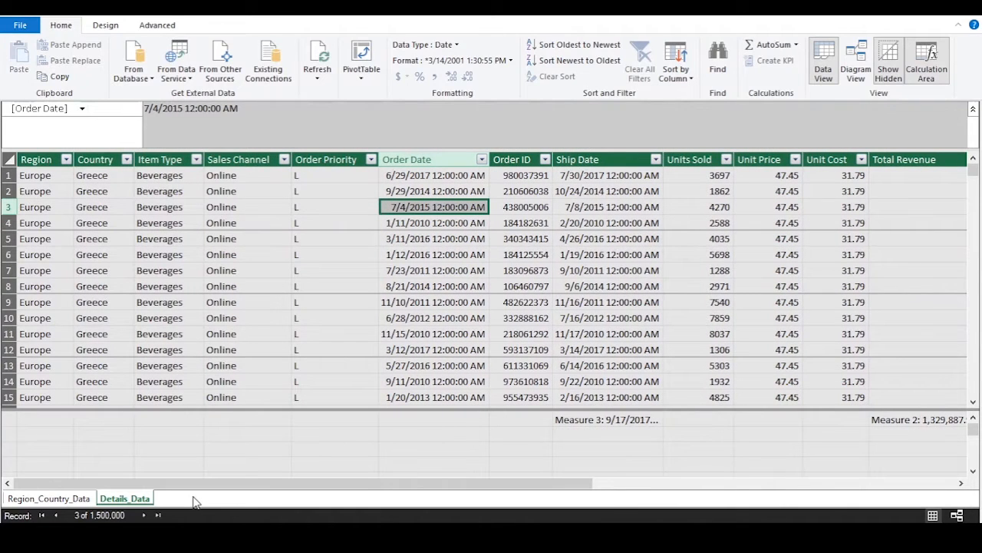
Step: Examine the Region and Country pairs in the Region_Country_Data table
click(77, 502)
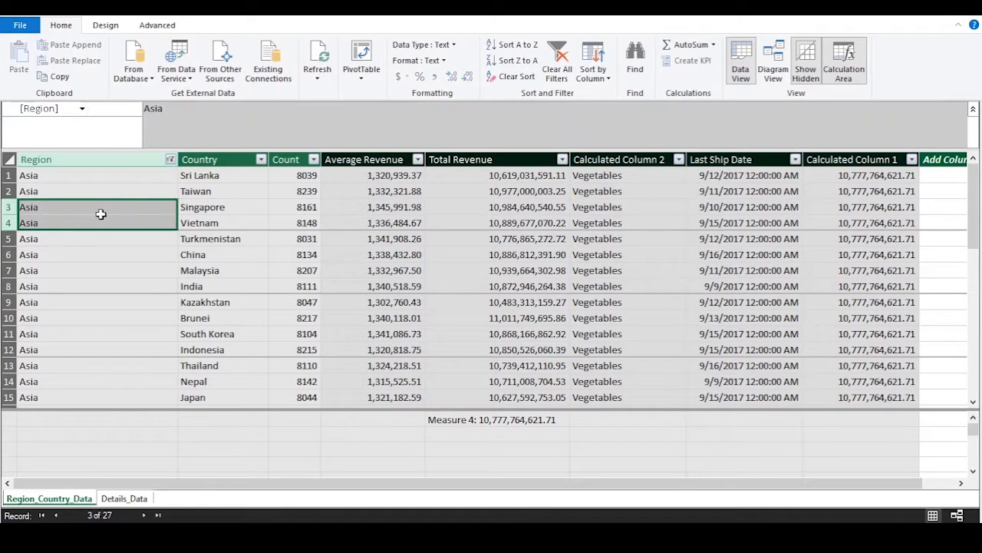
drag(101, 212, 101, 218)
click(238, 205)
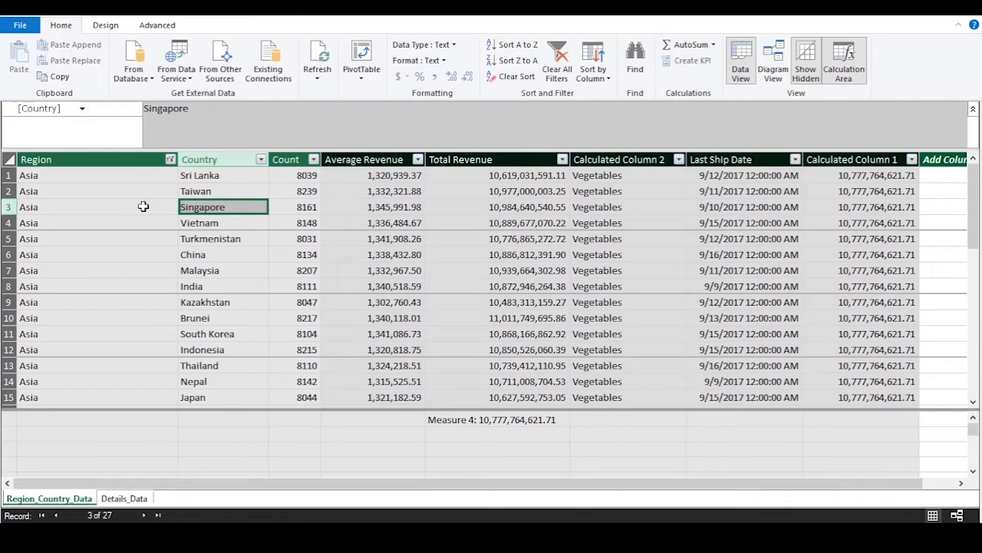
click(195, 264)
click(63, 290)
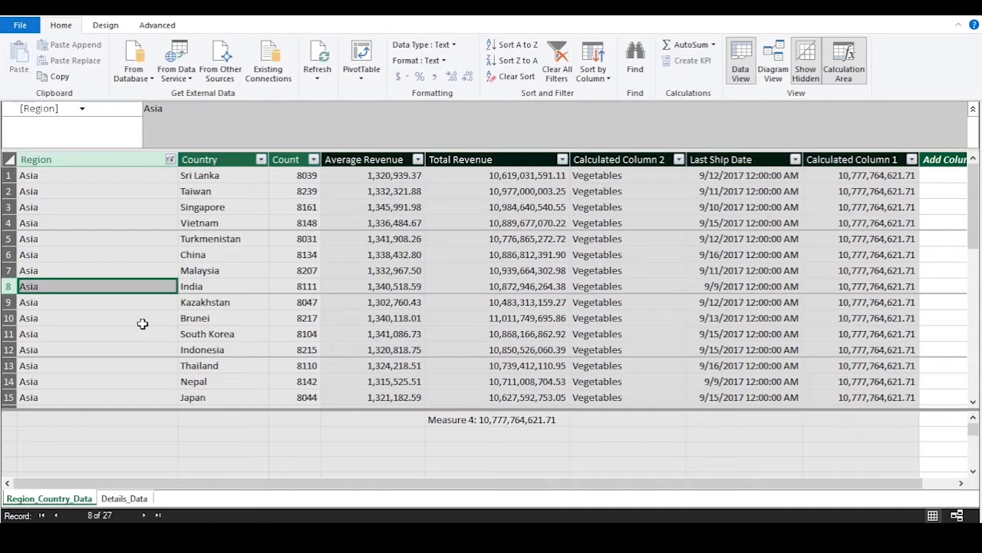
click(116, 178)
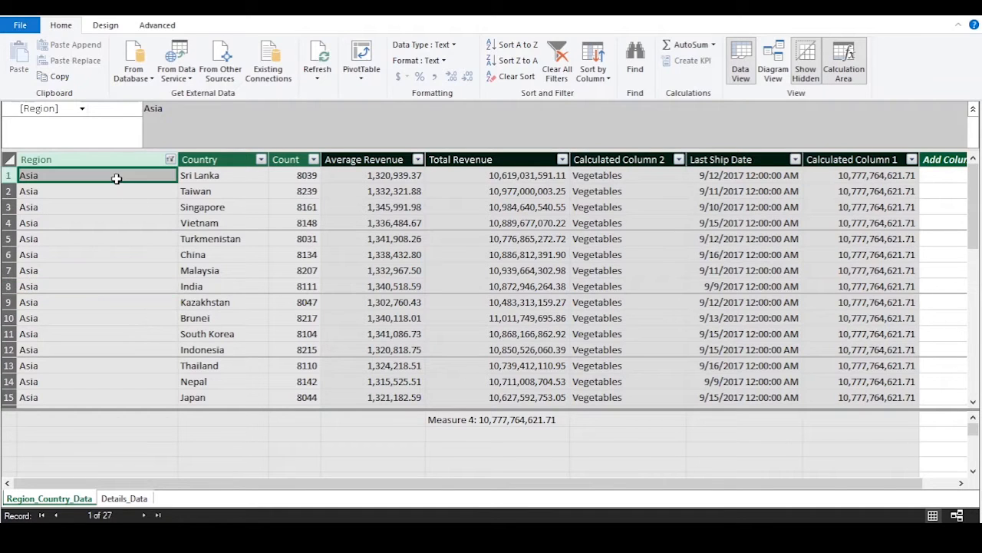
click(235, 180)
click(228, 211)
click(220, 281)
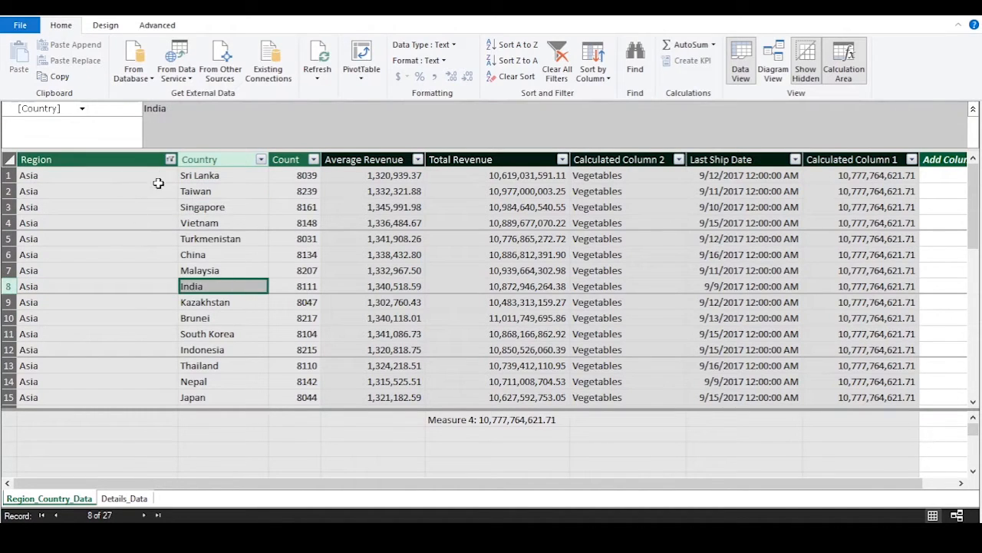
Step: Clear the Region filter in Region_Country_Data and inspect the Average Revenue formula in the Sri Lanka row
click(170, 159)
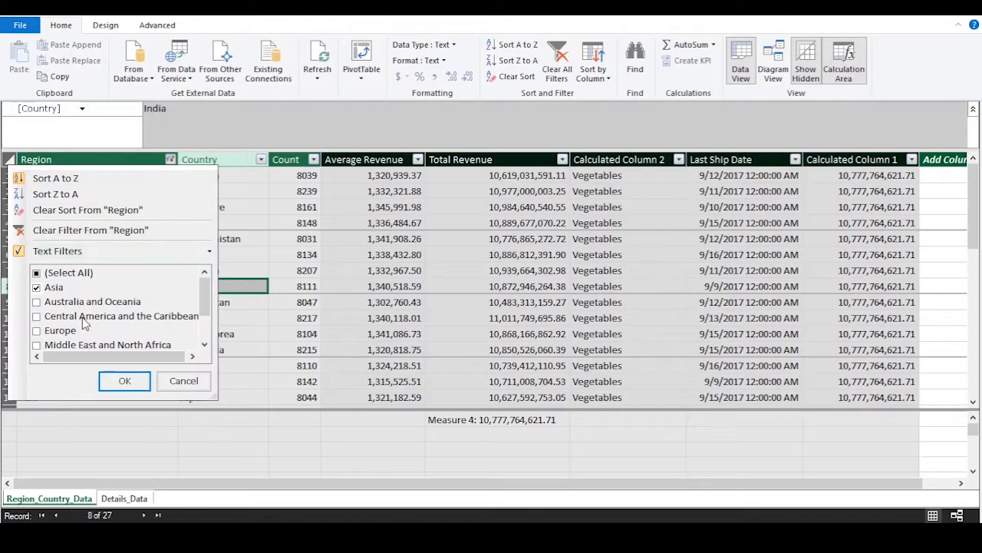
click(96, 228)
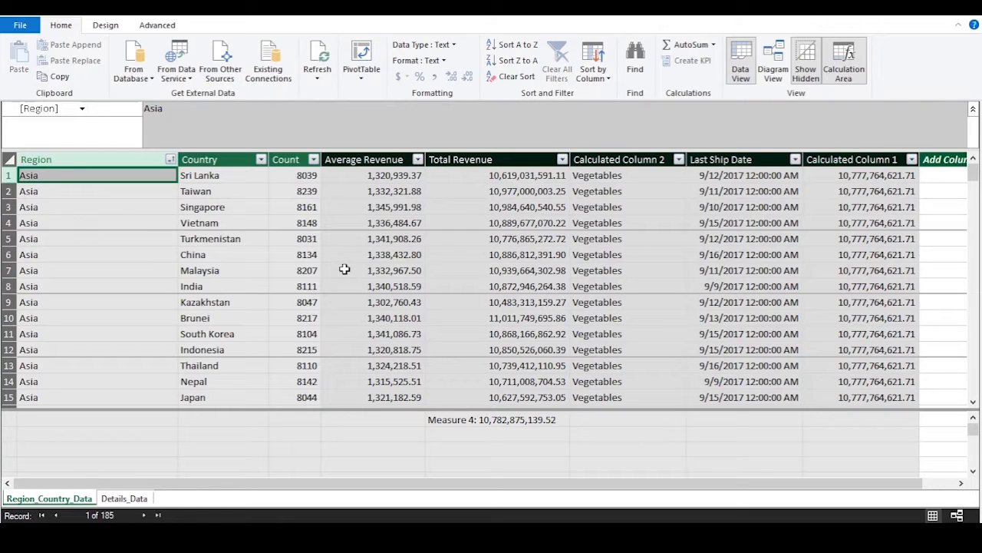
click(229, 176)
click(375, 175)
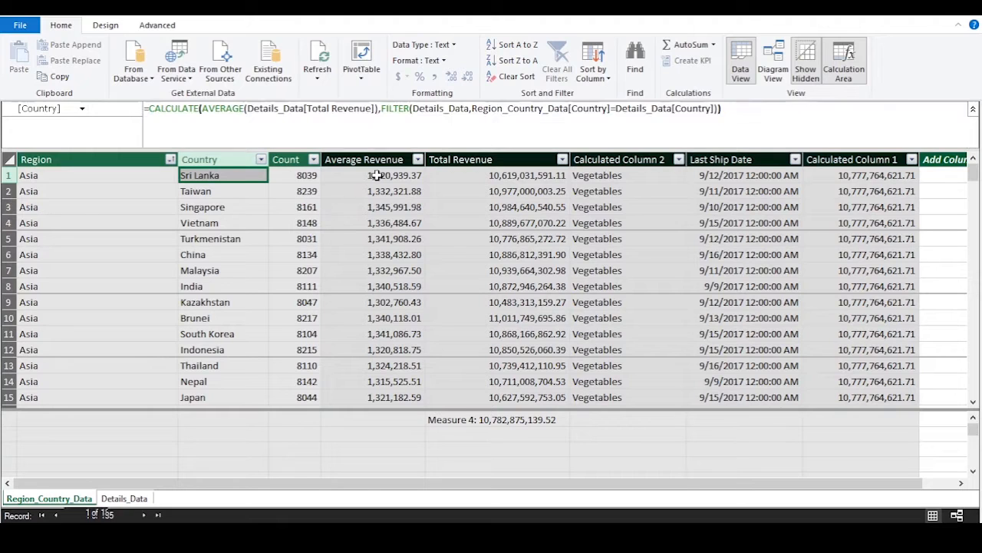
click(225, 176)
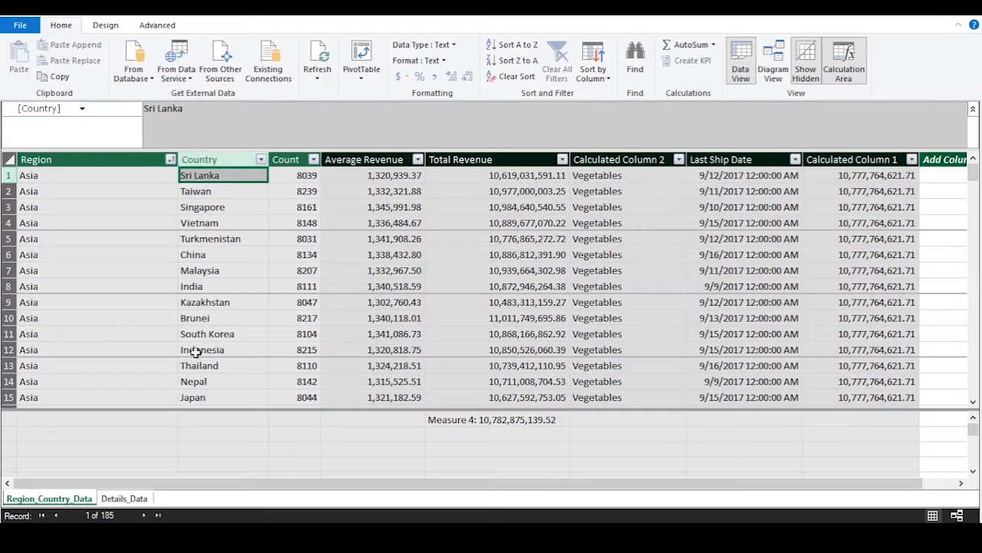
click(134, 499)
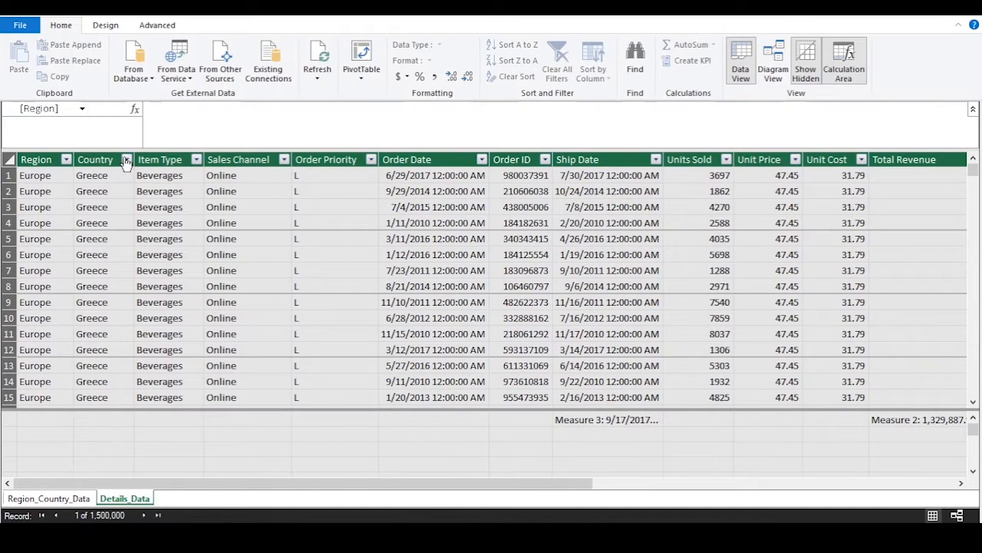
click(126, 161)
click(267, 253)
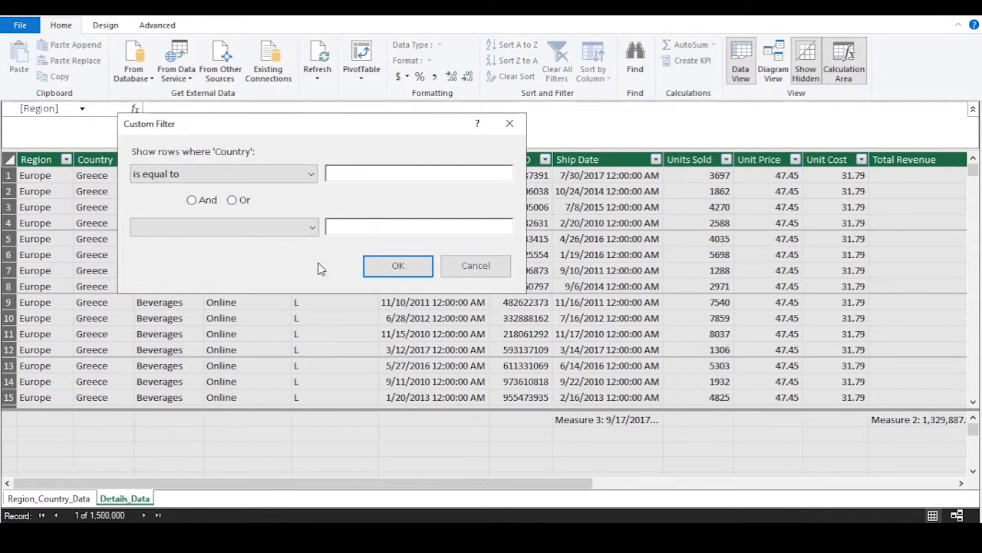
key(Down)
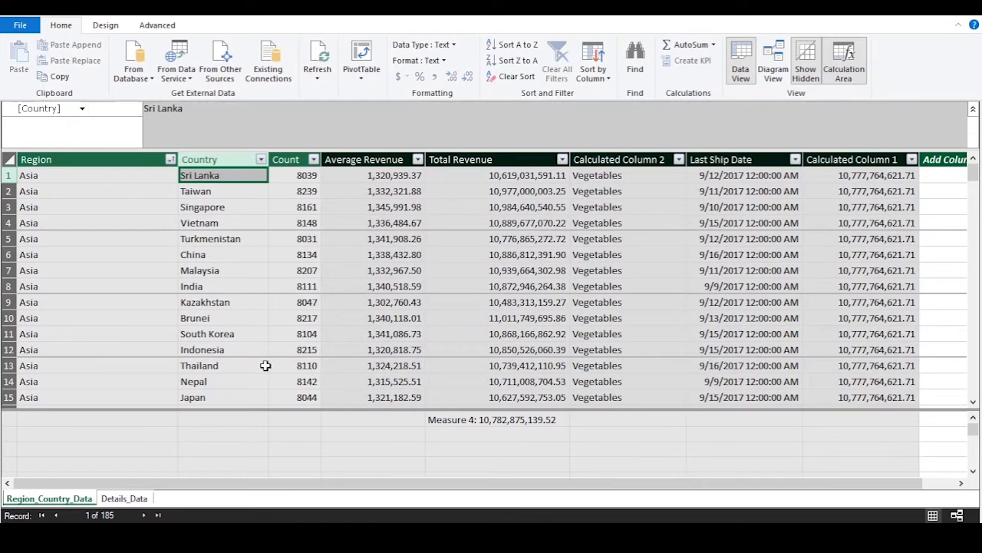
Step: Filter the Details_Data table to the rows where Country is equal to Sri Lanka
click(124, 498)
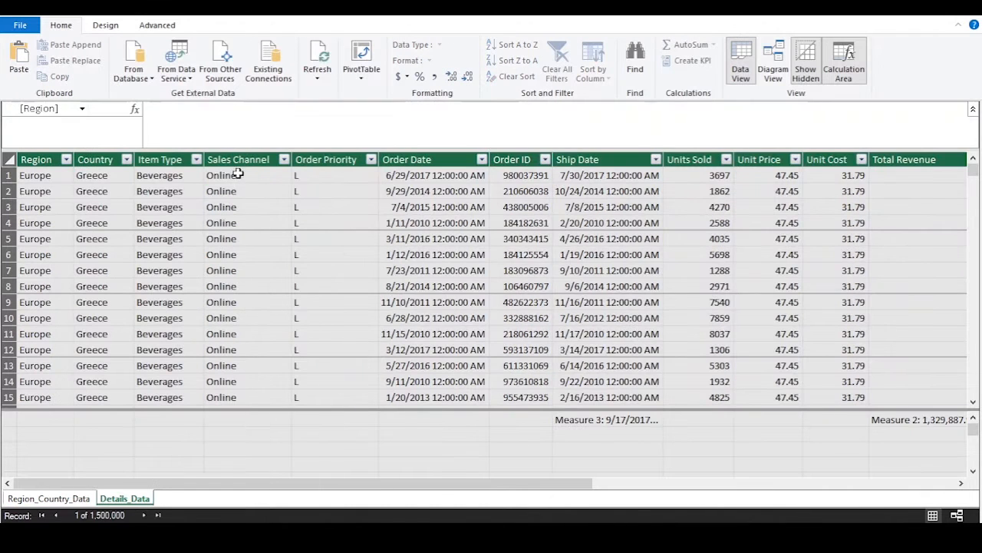
click(126, 159)
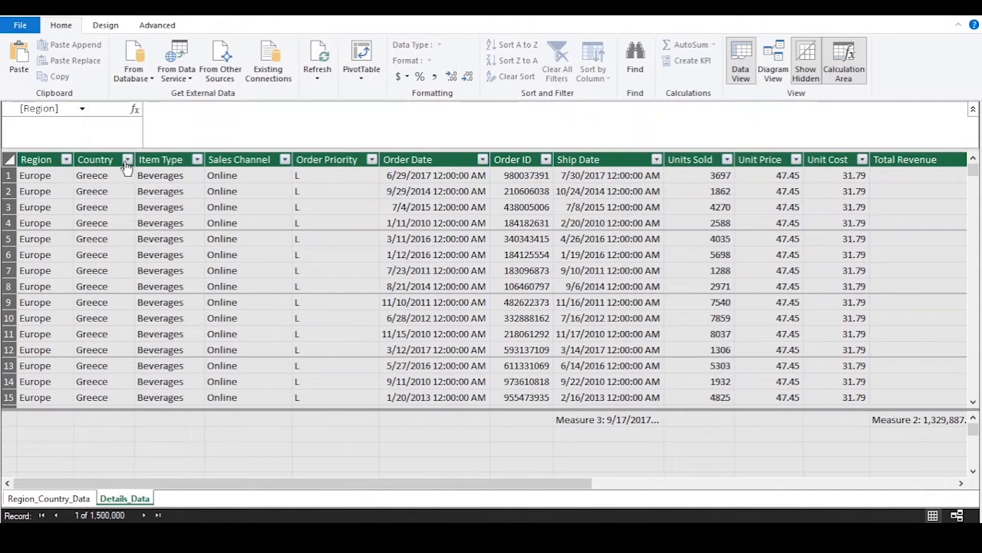
mouse_move(115, 251)
click(250, 253)
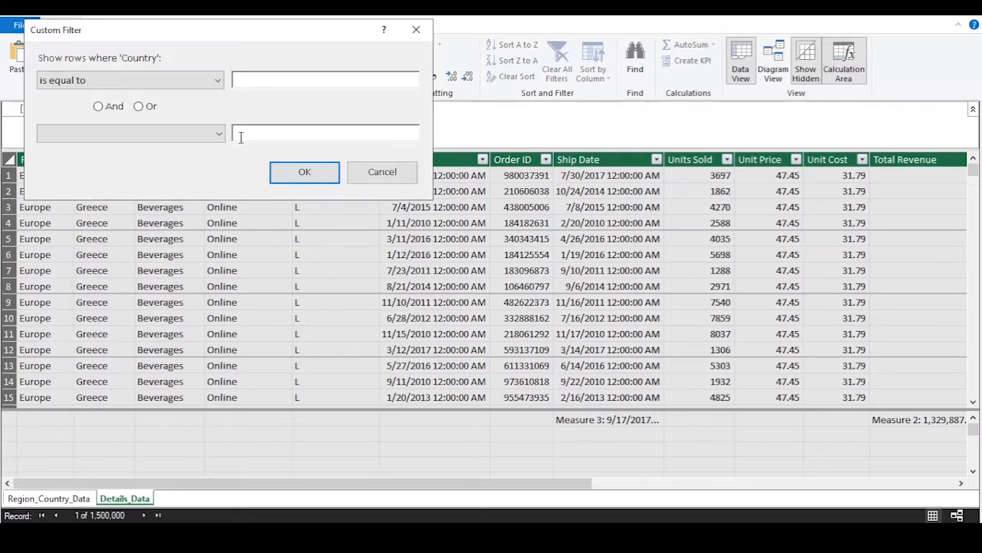
text(Sri Lanka)
click(329, 169)
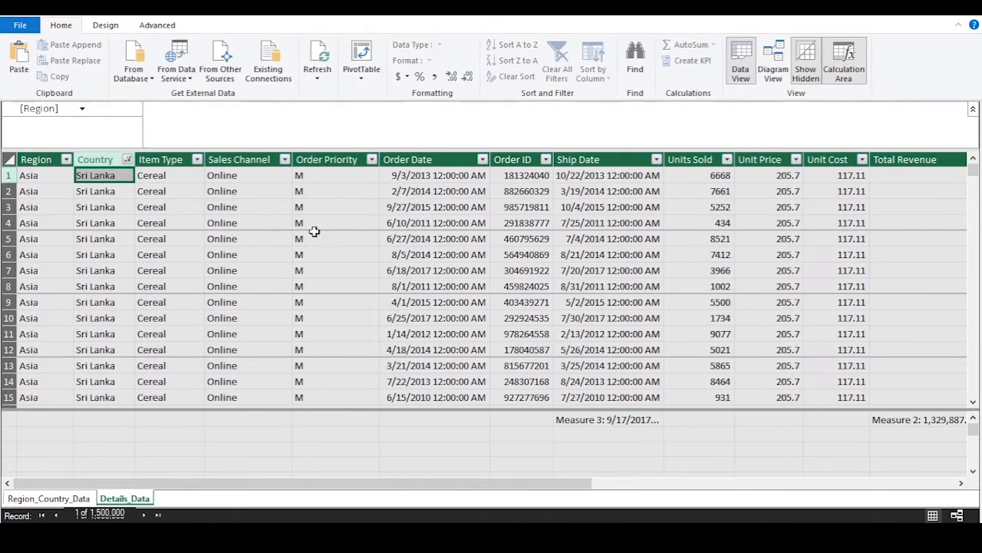
Step: Examine the Item Type values in the filtered Sri Lanka rows, including the item types offered for filtering
click(152, 196)
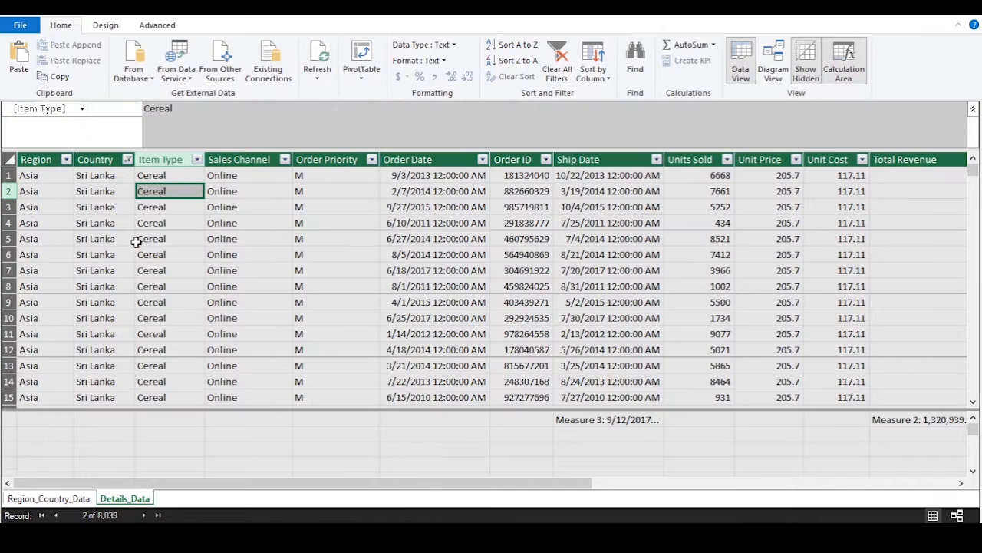
click(184, 175)
drag(196, 377, 193, 380)
scroll(190, 364, down, 5)
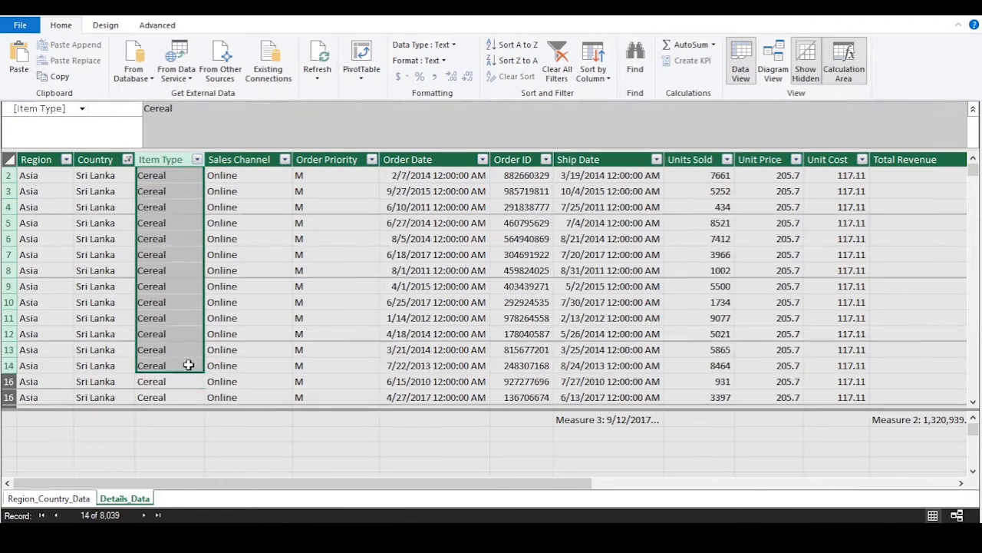
scroll(182, 256, up, 5)
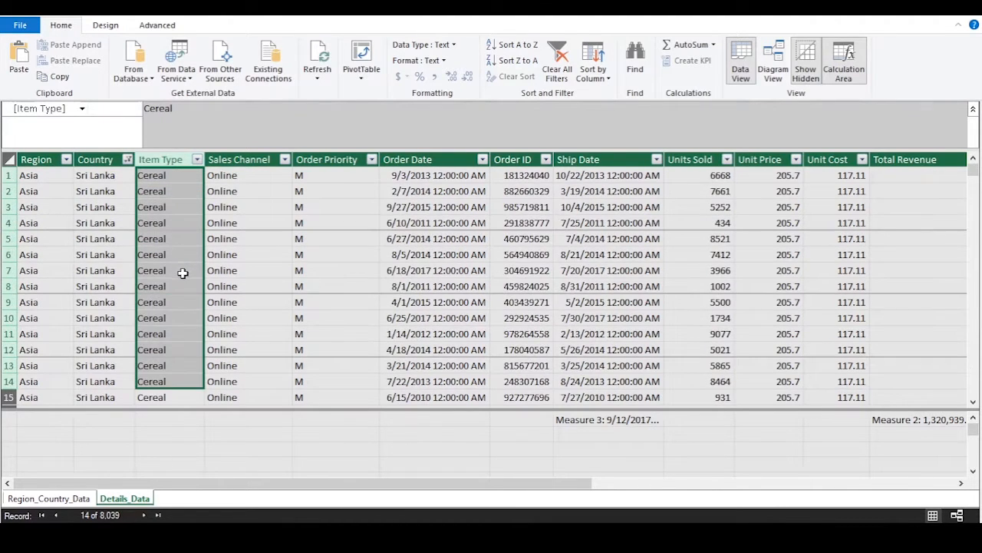
click(197, 159)
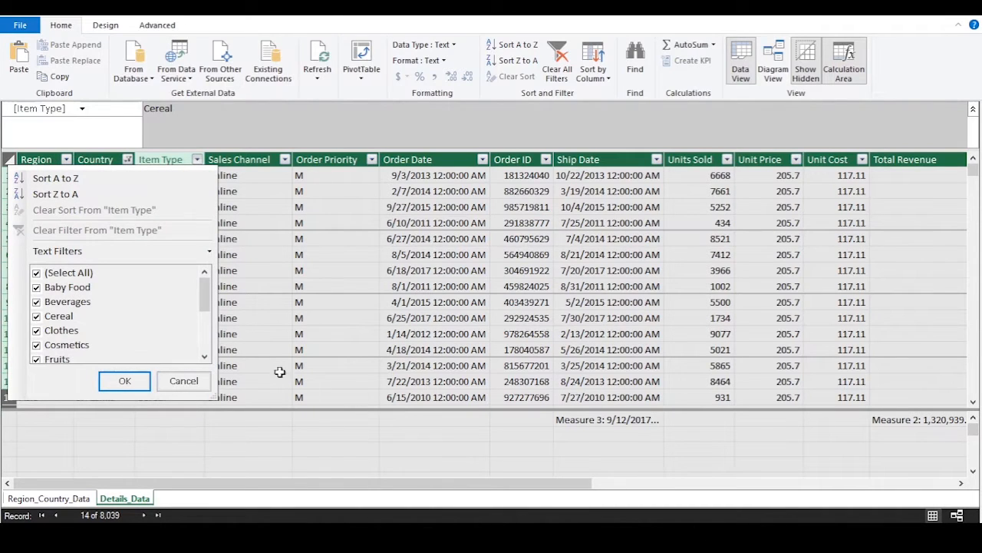
click(270, 312)
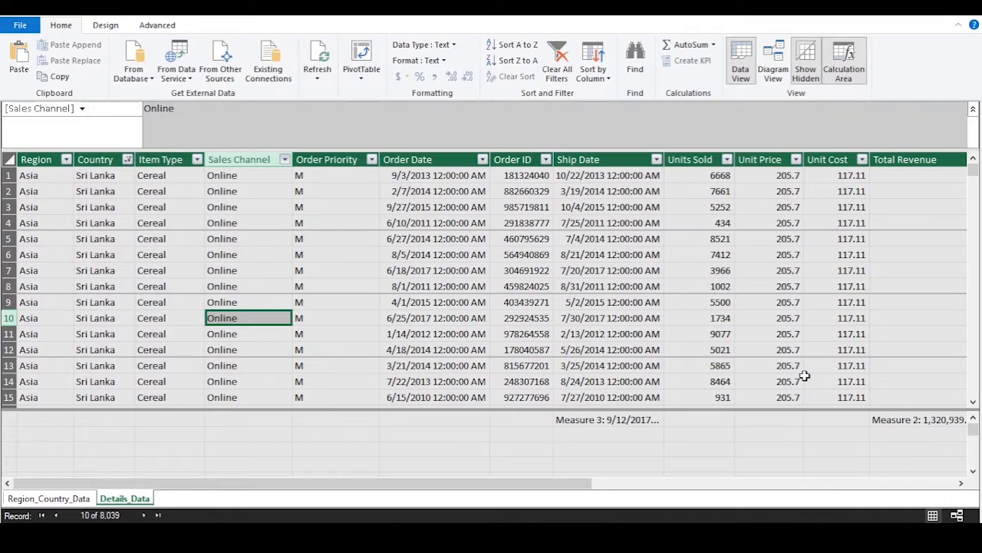
Step: Examine the Total Revenue values of the filtered Sri Lanka rows and the AVERAGE formula of Measure 2
drag(446, 485, 679, 510)
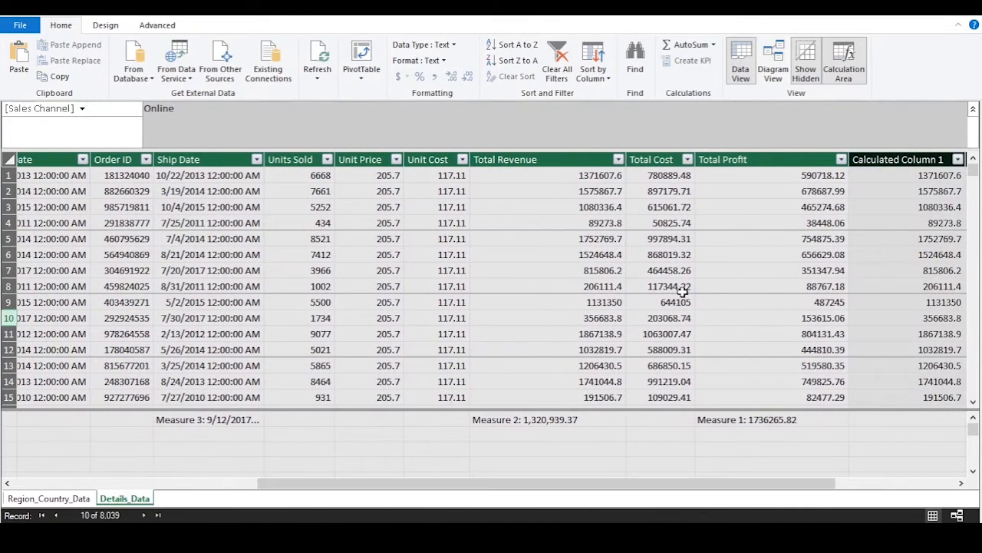
drag(610, 175, 612, 395)
scroll(546, 354, down, 13)
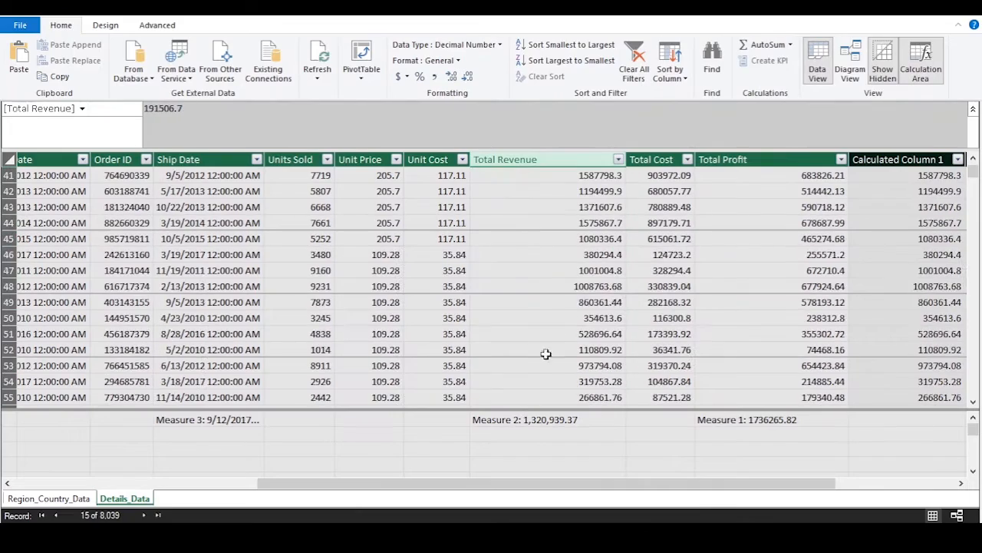
click(583, 302)
scroll(558, 347, up, 11)
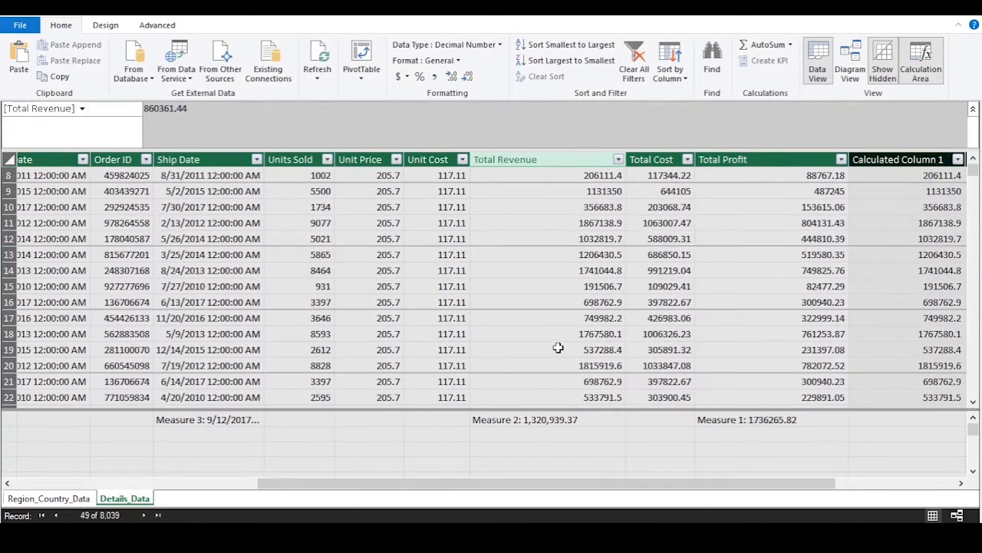
scroll(558, 347, up, 2)
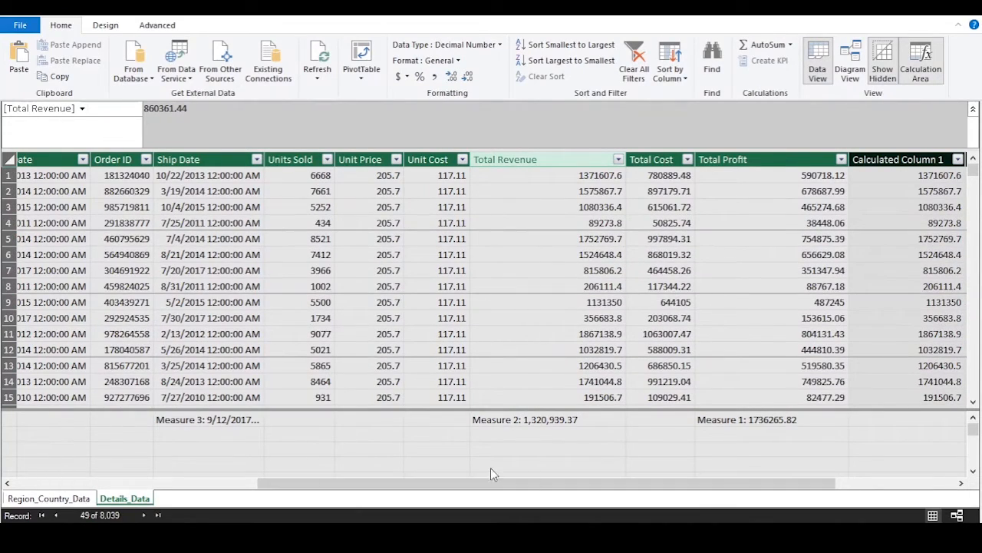
click(564, 419)
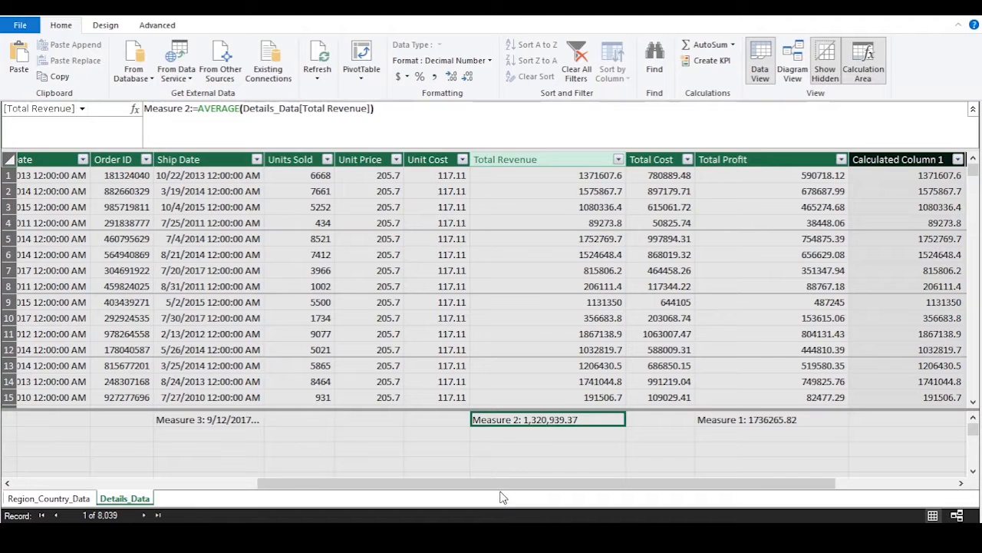
drag(478, 484, 171, 478)
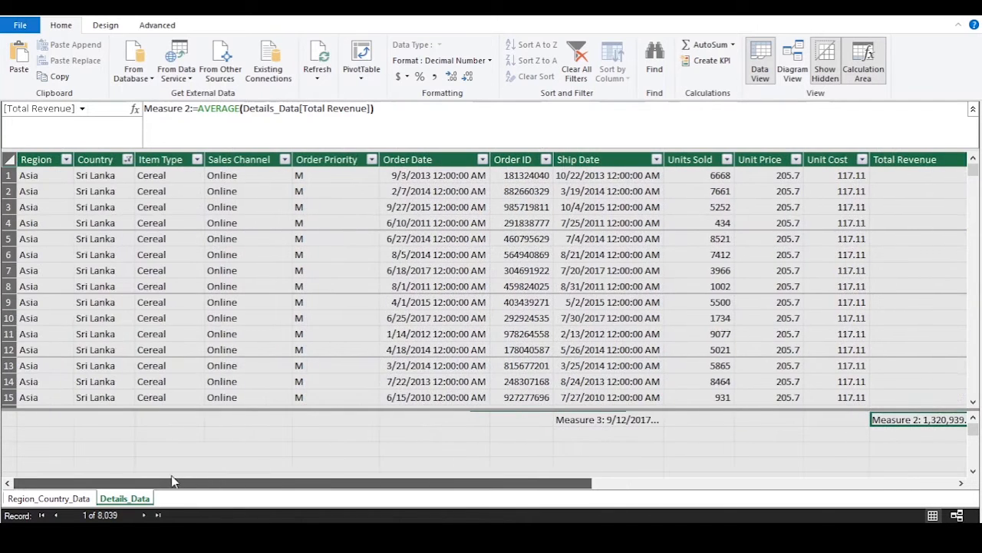
Step: Remove the existing arguments from the Average Revenue formula in Region_Country_Data and restart it as =CALCULATE(
click(49, 498)
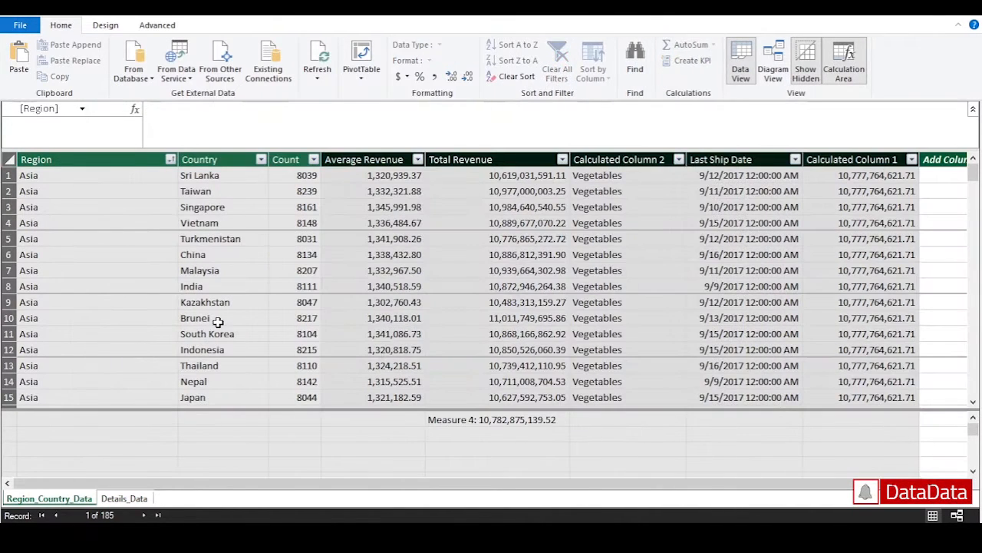
click(364, 177)
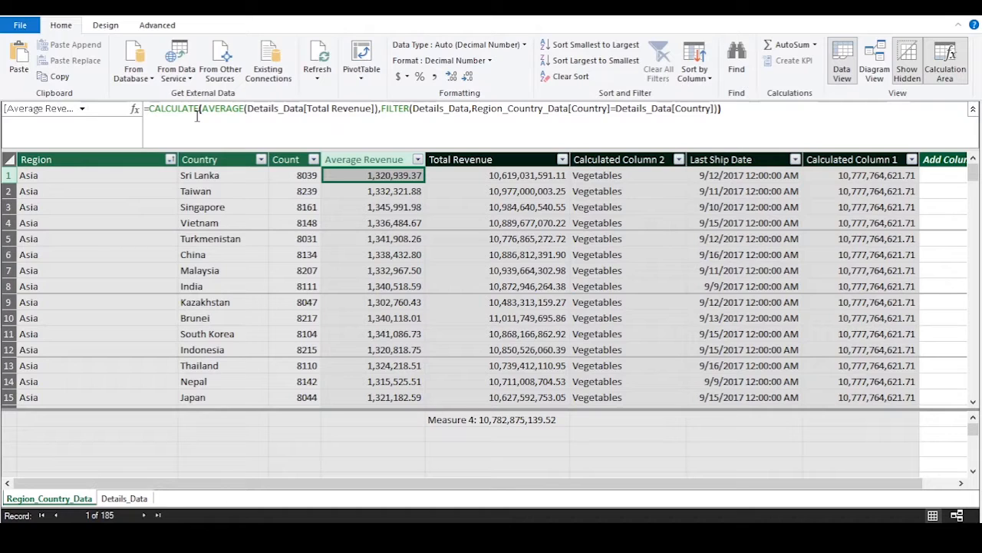
click(225, 123)
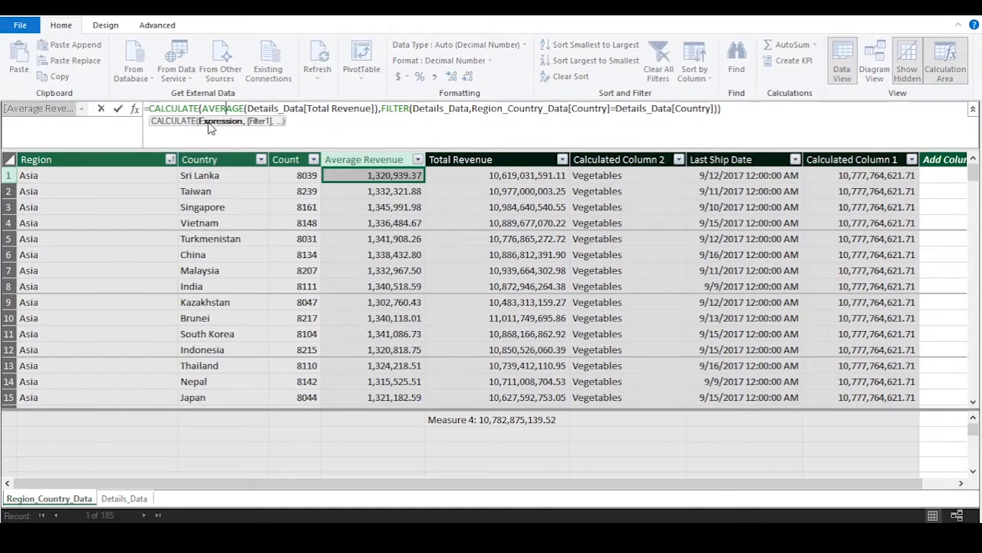
drag(201, 111, 695, 143)
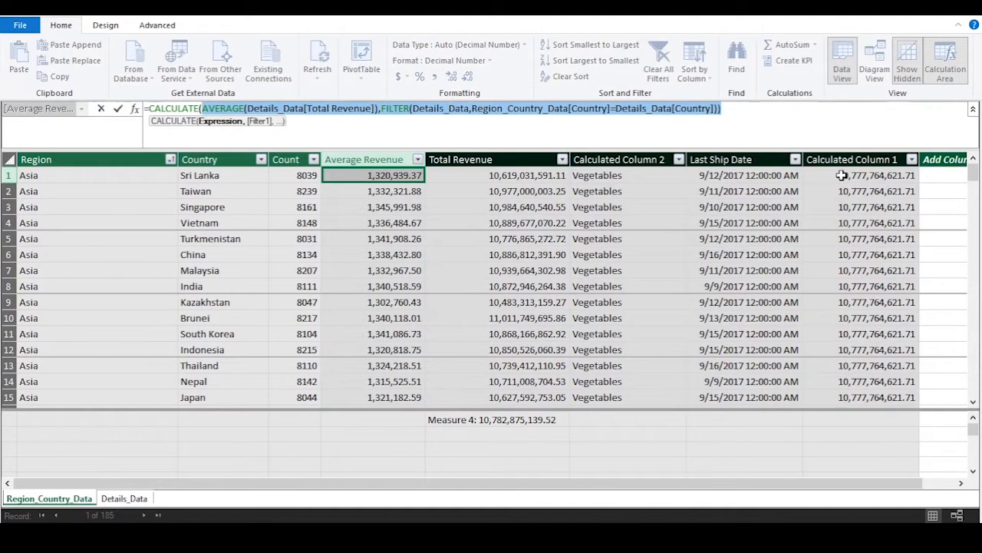
key(Delete)
key(BackSpace)
key(BackSpace)
key(BackSpace)
key(BackSpace)
key(BackSpace)
key(BackSpace)
key(BackSpace)
key(BackSpace)
key(BackSpace)
key(BackSpace)
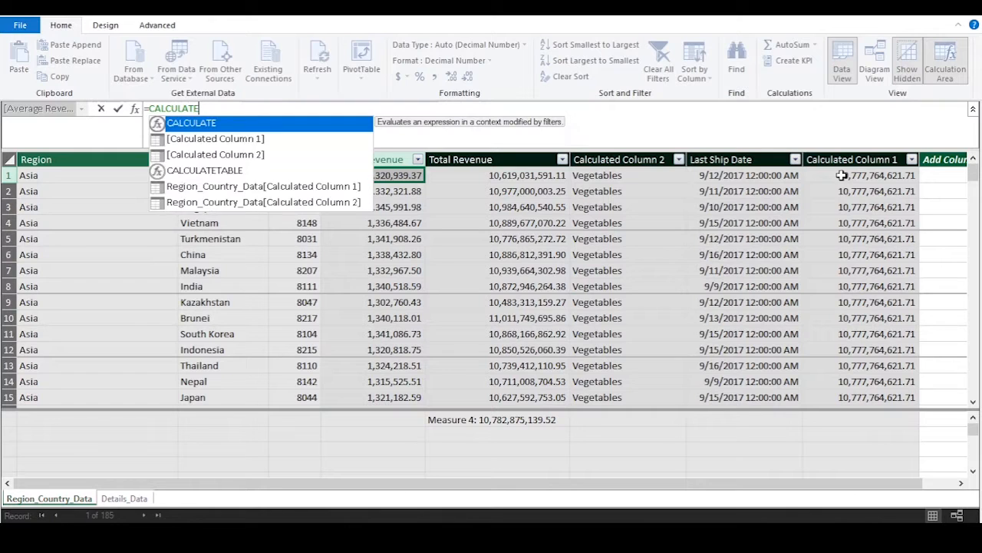
text(ca)
key(Tab)
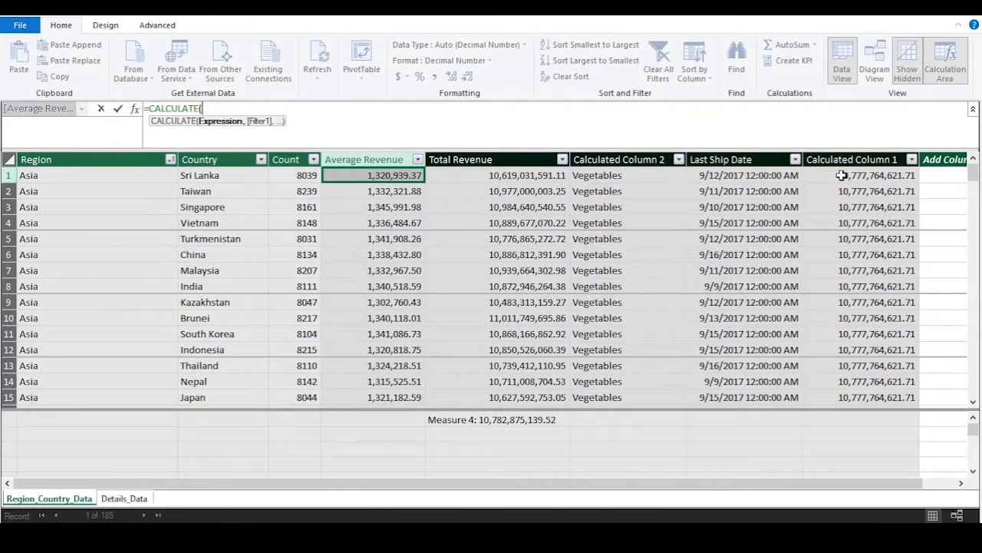
Step: Enter AVERAGE(Details_Data[Total Revenue]) as the expression argument of CALCULATE, followed by a comma
text(av)
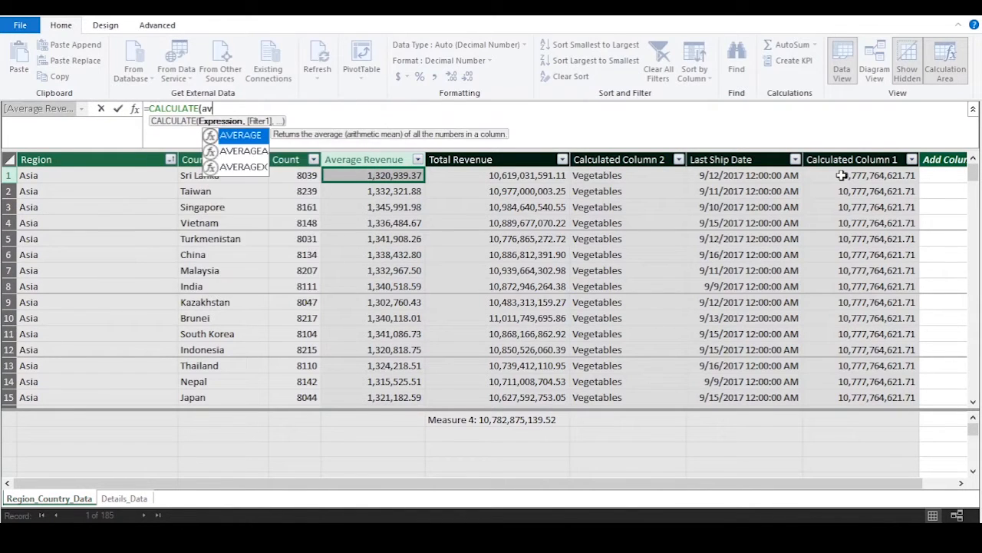
text(er)
key(Tab)
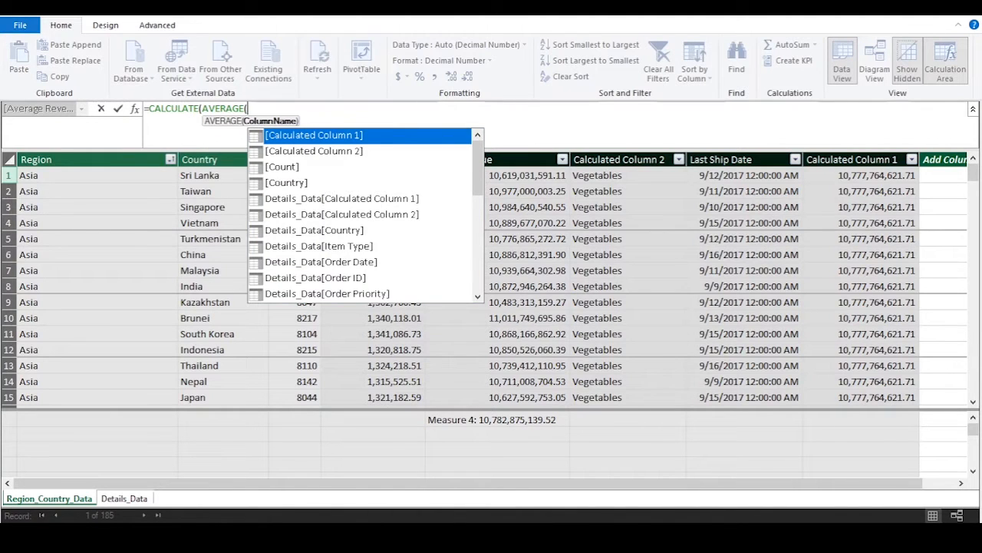
click(122, 498)
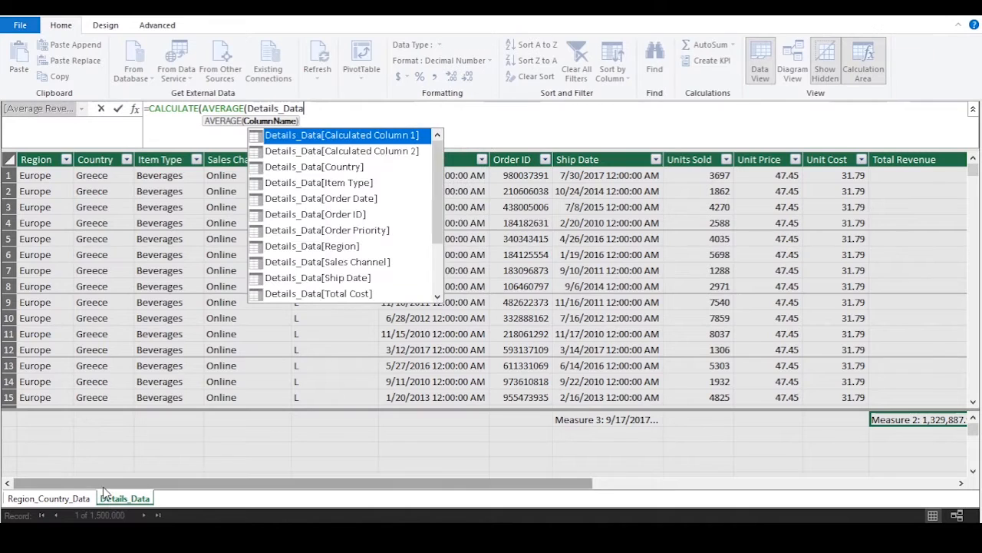
drag(103, 490, 265, 511)
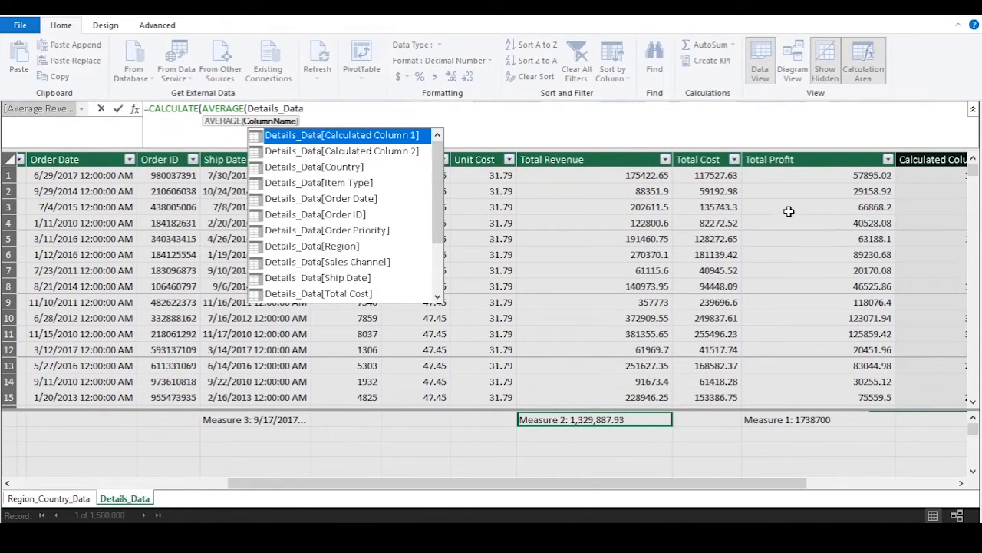
click(643, 209)
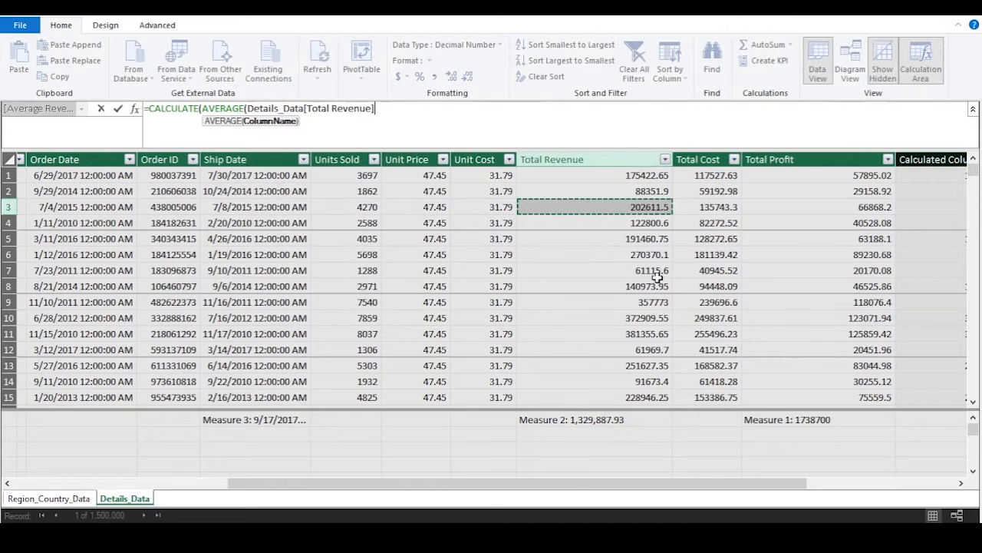
text(),)
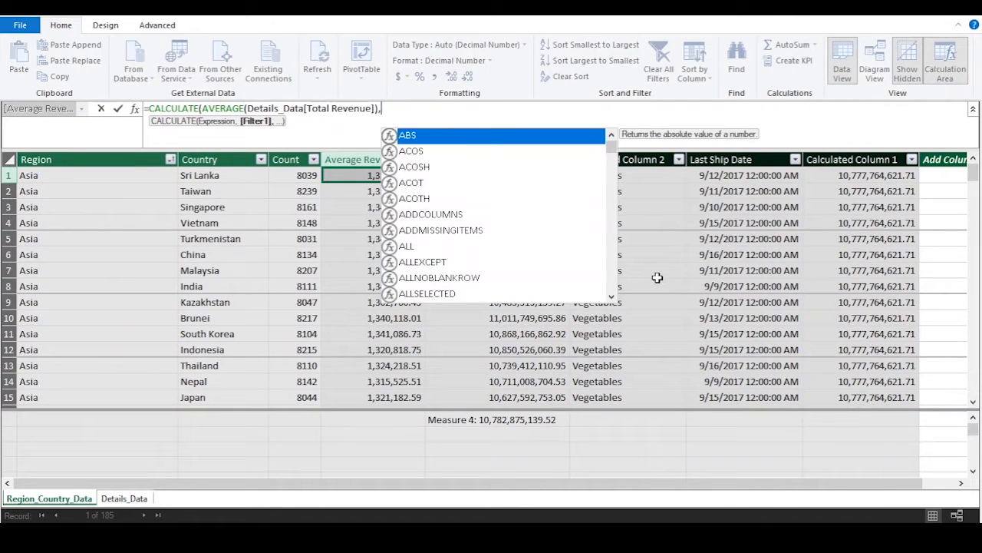
Step: Add a FILTER function as the filter argument of CALCULATE, with Details_Data as its table, followed by a comma
text(fil)
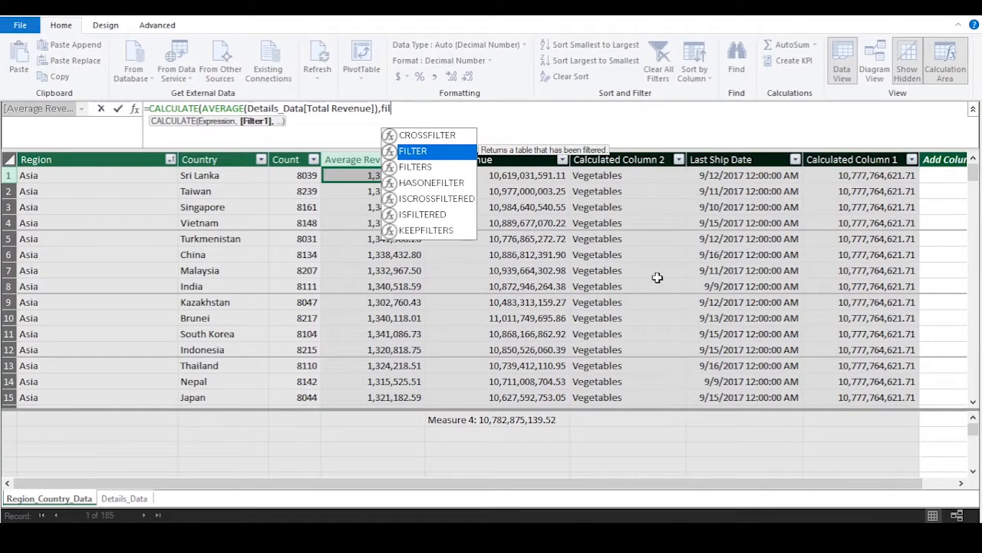
key(Tab)
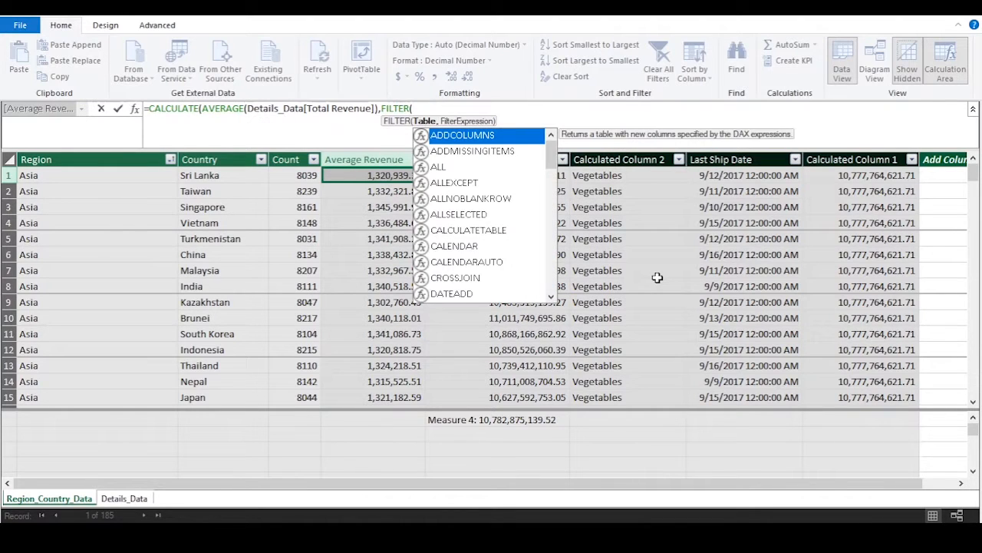
click(380, 108)
click(387, 109)
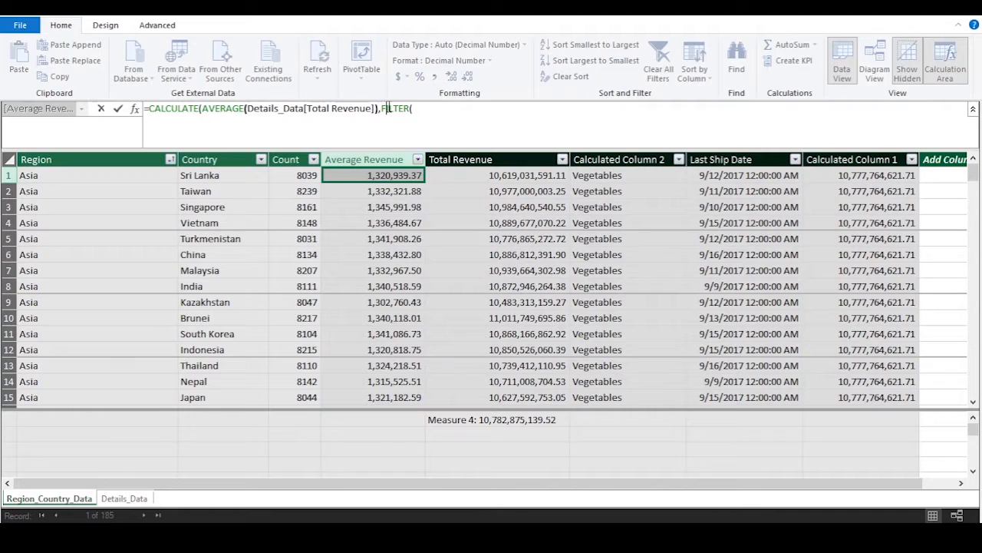
click(421, 109)
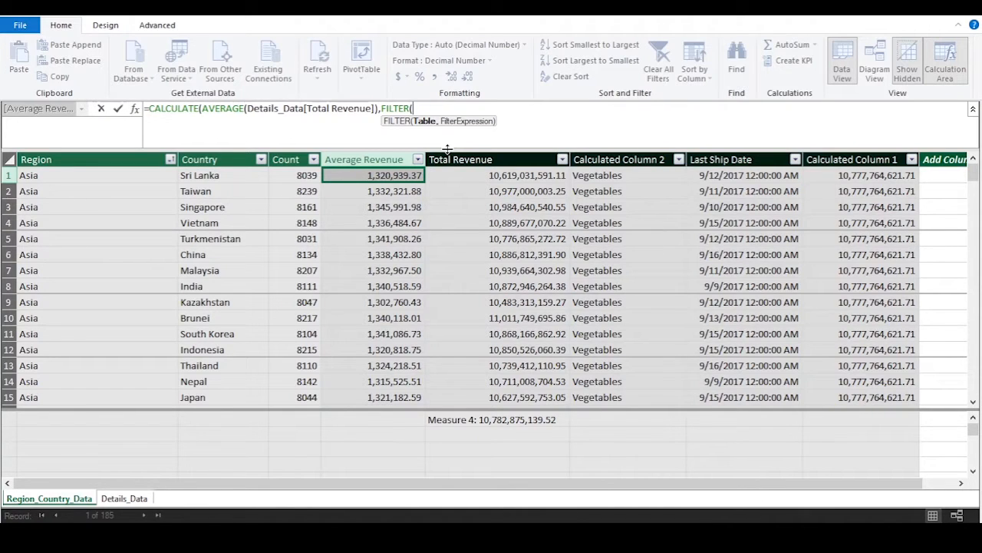
drag(253, 108, 374, 108)
click(434, 113)
text(det)
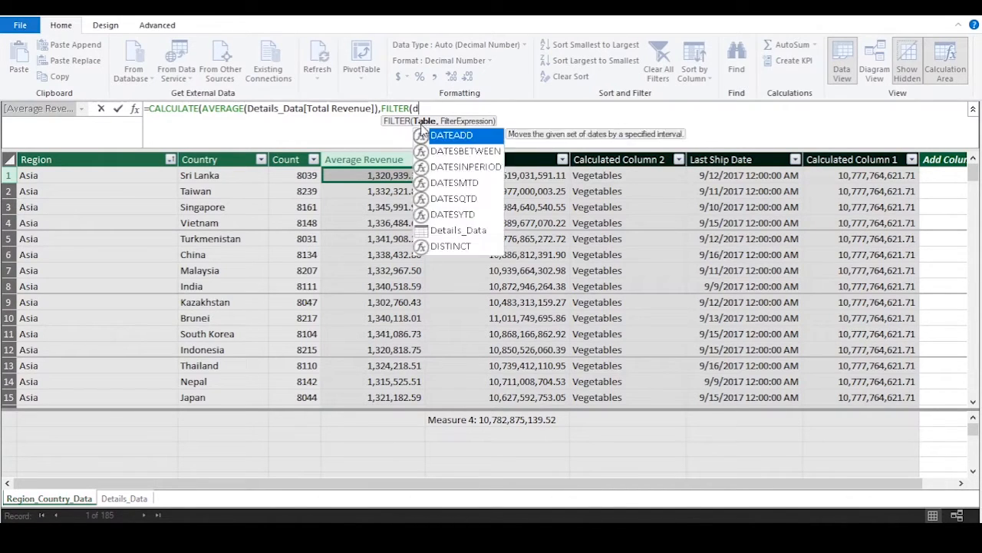
text(a)
key(Tab)
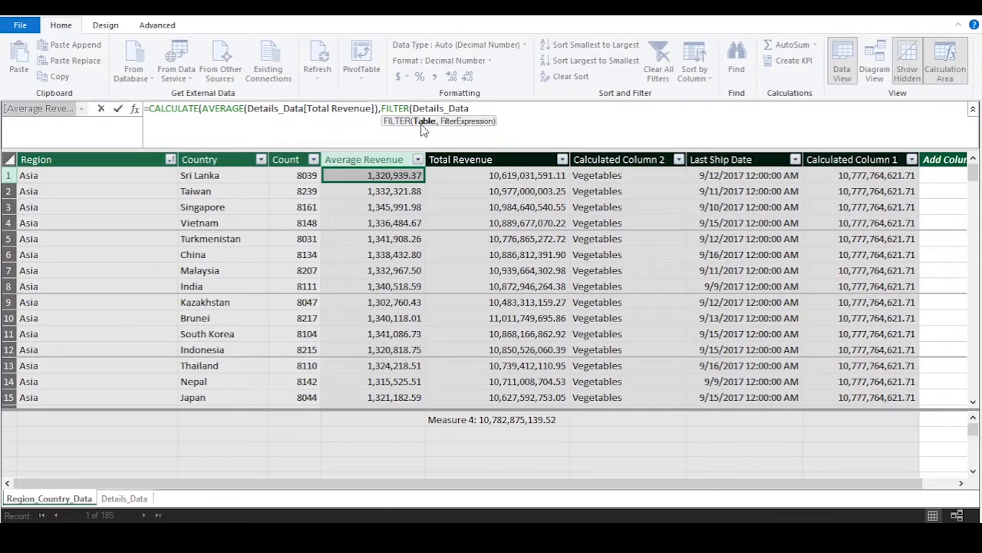
text(,)
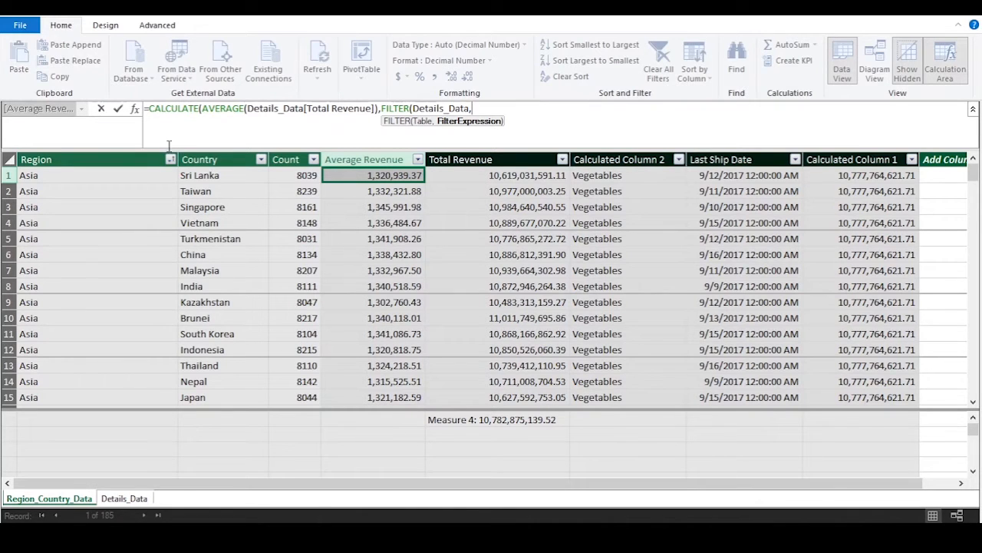
Step: Enter Region_Country_Data[Country]=Details_Data[Country] as the filter expression, close both functions and commit the Average Revenue formula
click(209, 173)
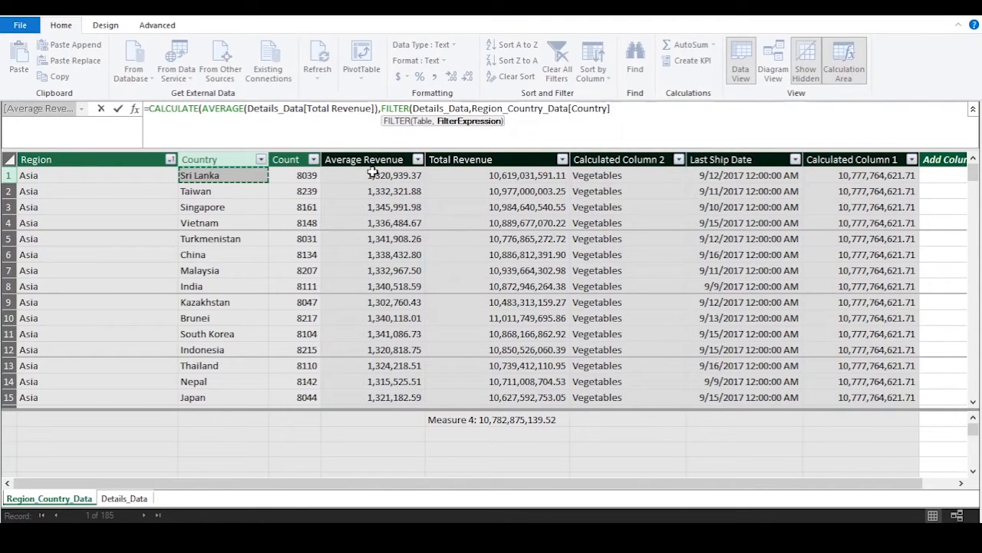
text(=)
click(136, 499)
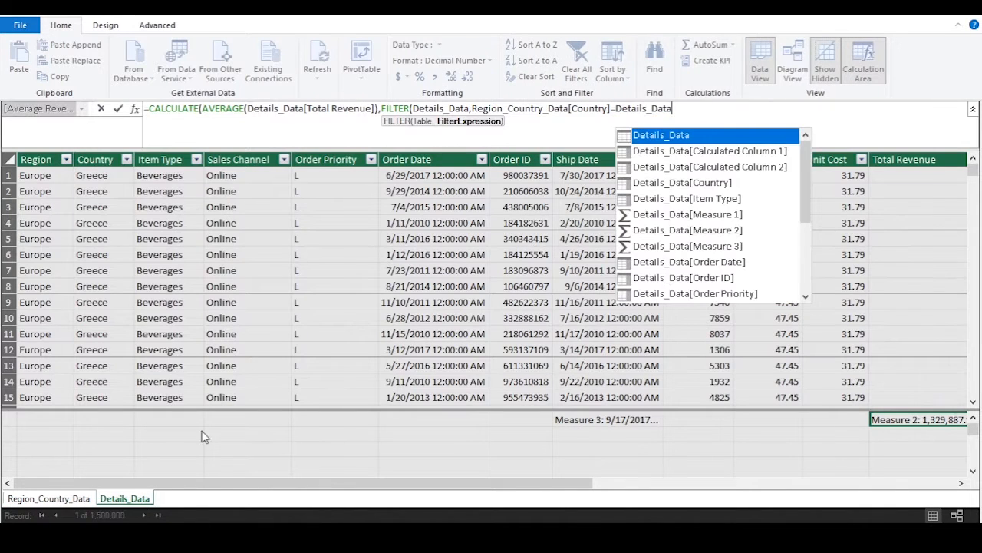
click(79, 176)
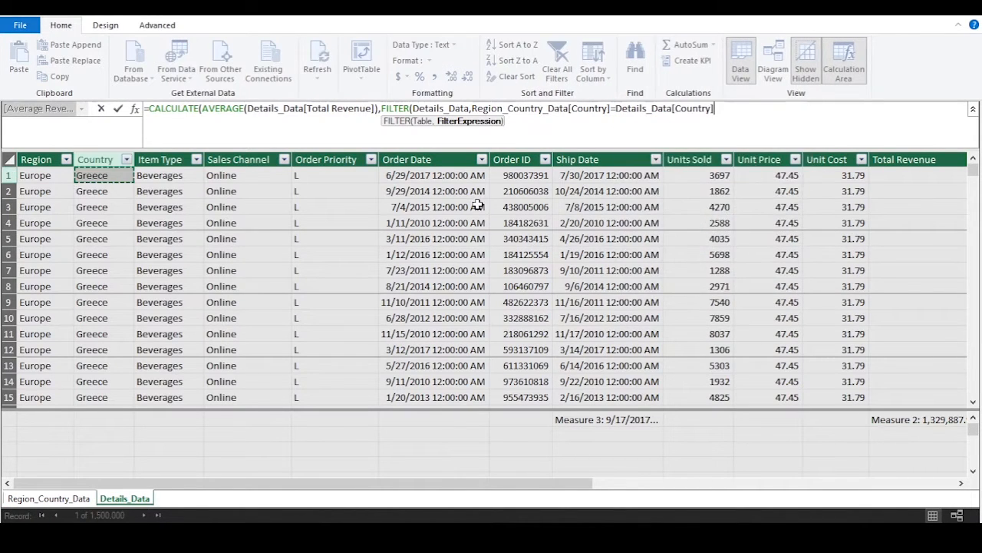
text())
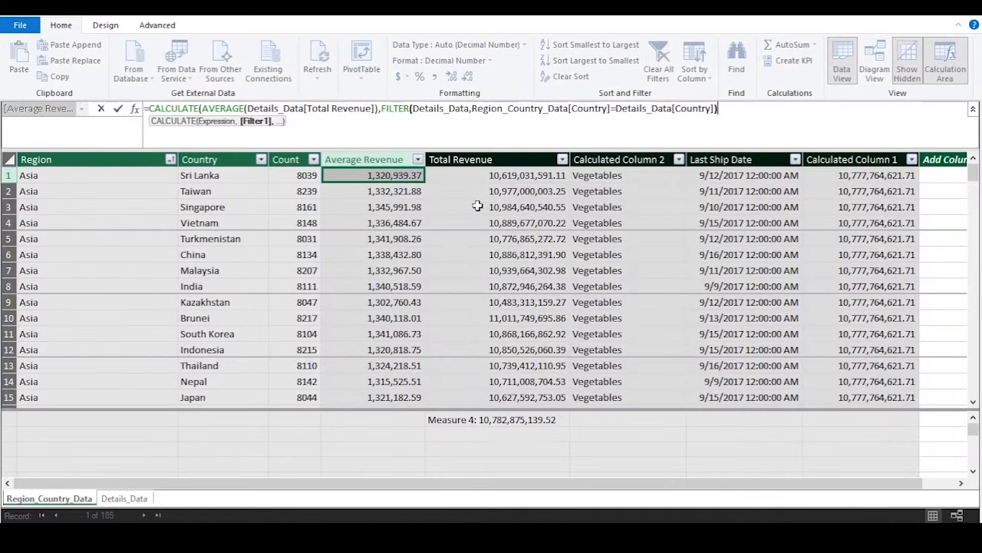
text())
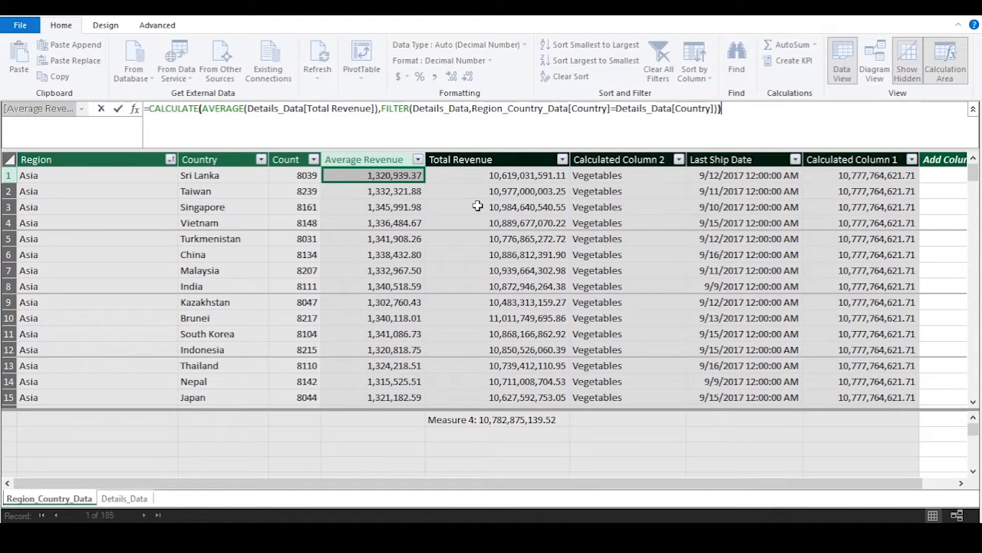
key(Return)
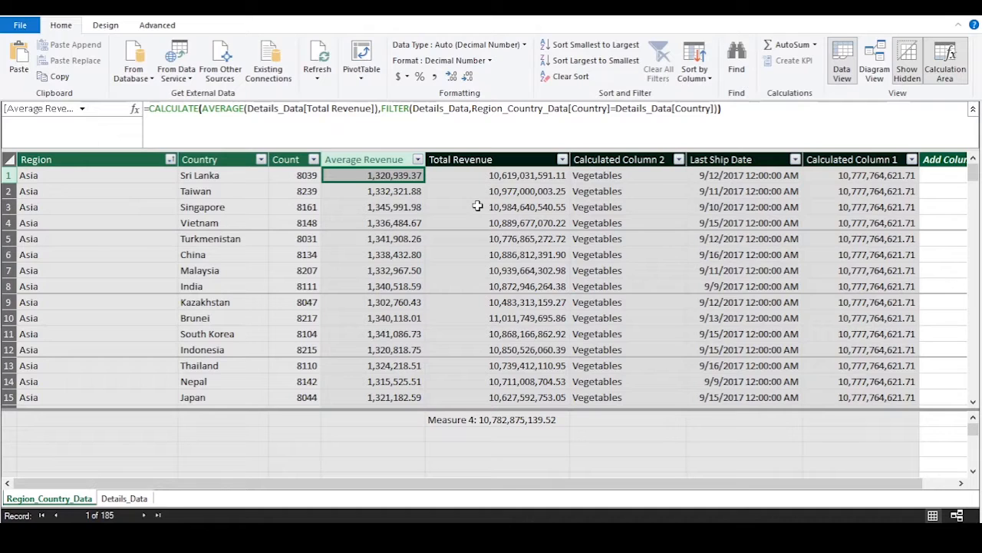
Step: Examine the recalculated Average Revenue values for several Asian countries in Region_Country_Data, ending on Sri Lanka
click(405, 206)
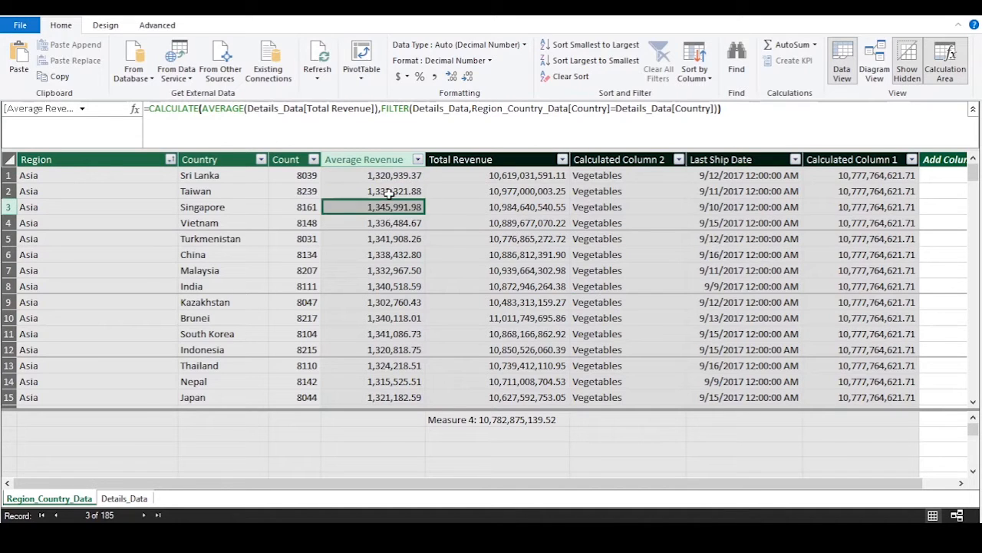
click(388, 191)
click(393, 177)
click(377, 222)
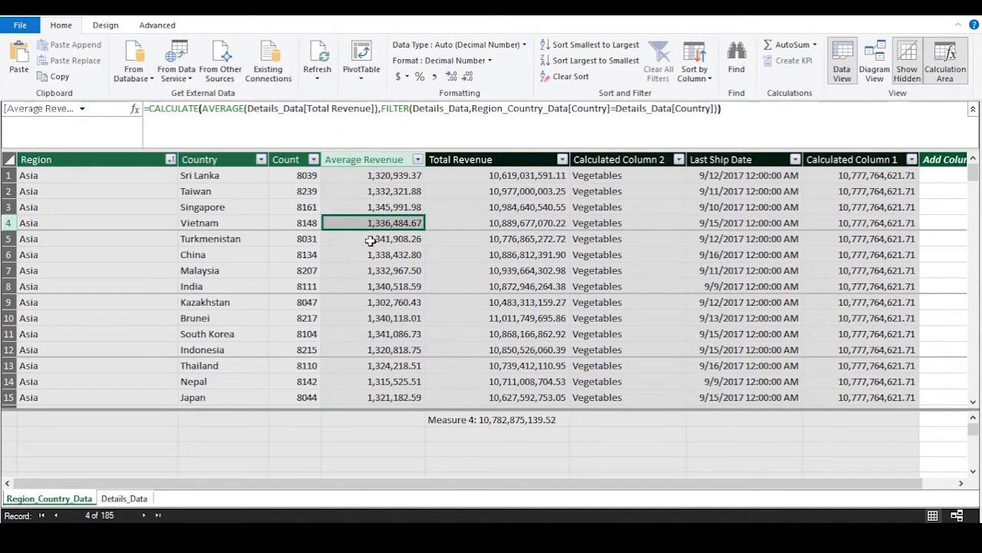
click(347, 364)
click(407, 176)
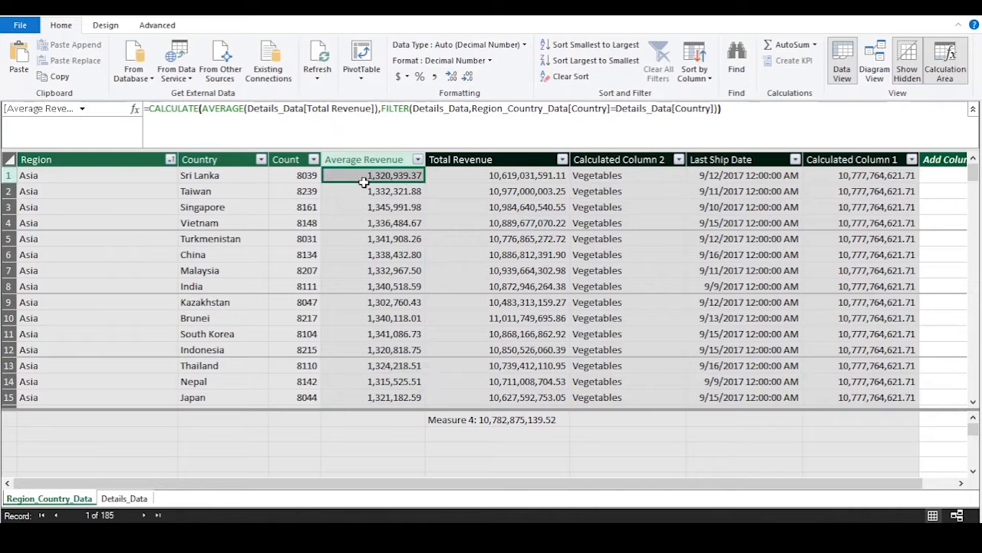
Step: Filter the Details_Data table with a custom filter so that Country is equal to Sri Lanka
click(126, 499)
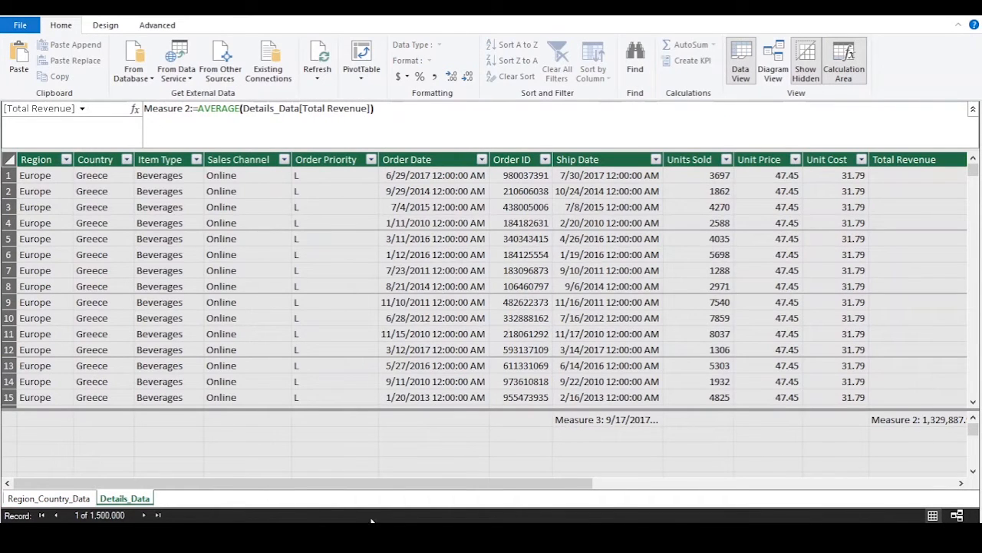
drag(371, 483, 246, 499)
click(140, 176)
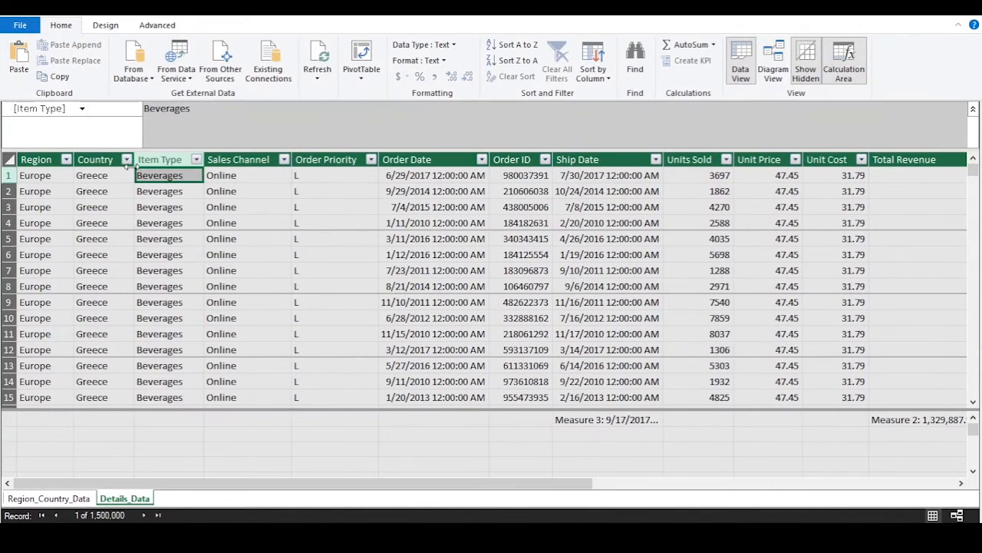
click(126, 158)
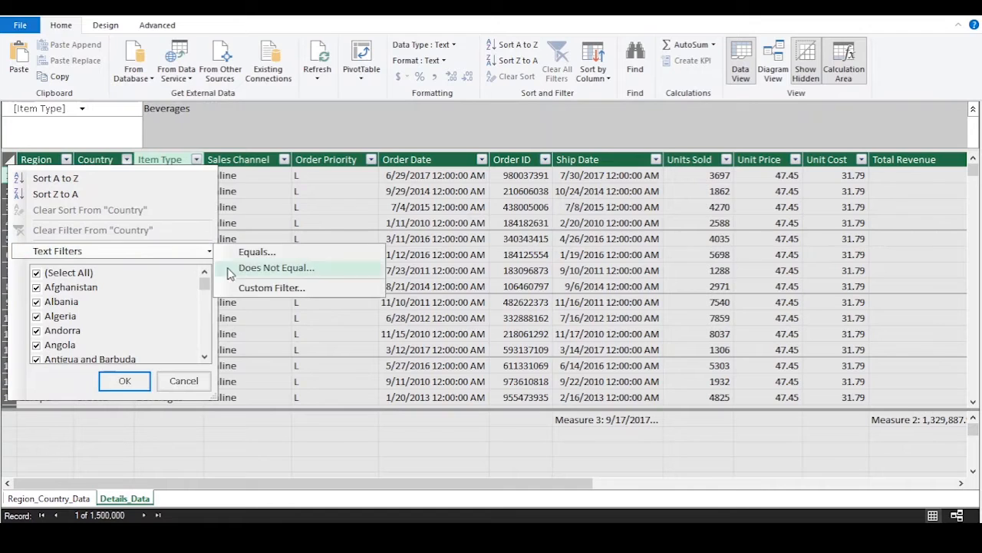
click(244, 260)
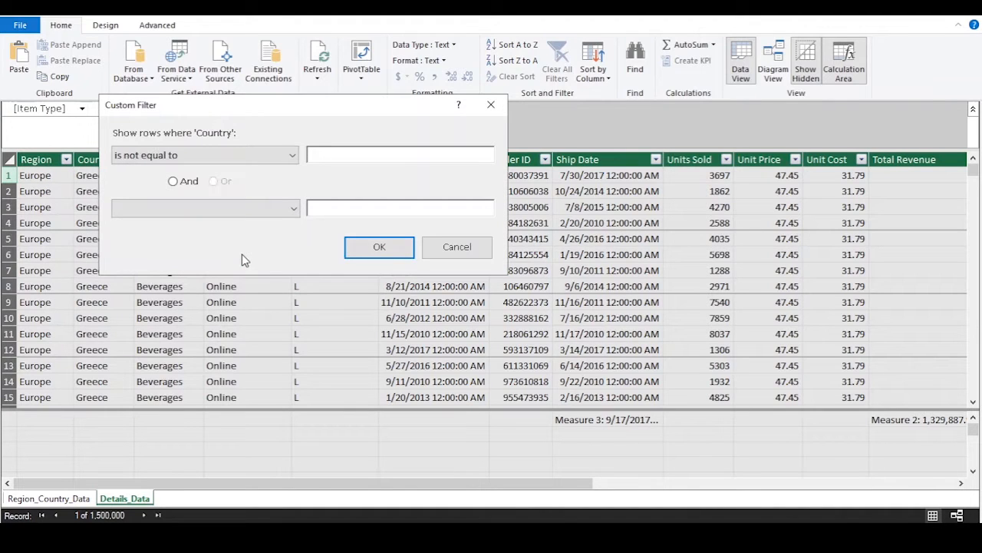
click(288, 155)
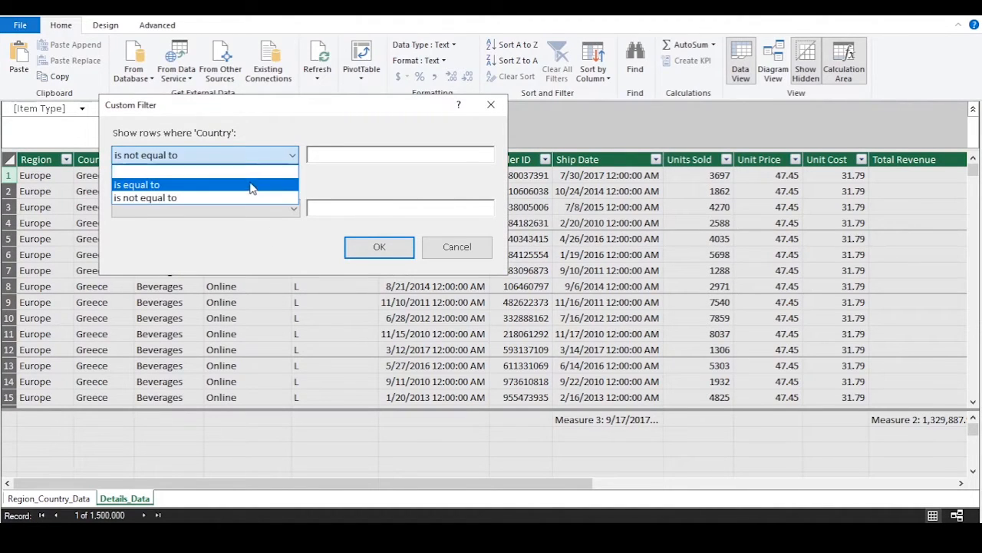
click(257, 176)
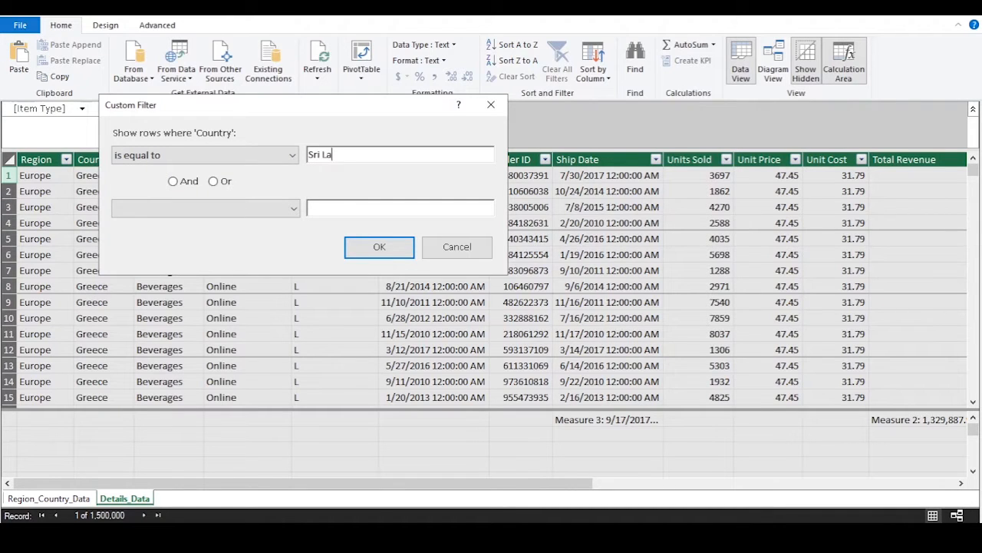
text(Sri Lanka)
key(Return)
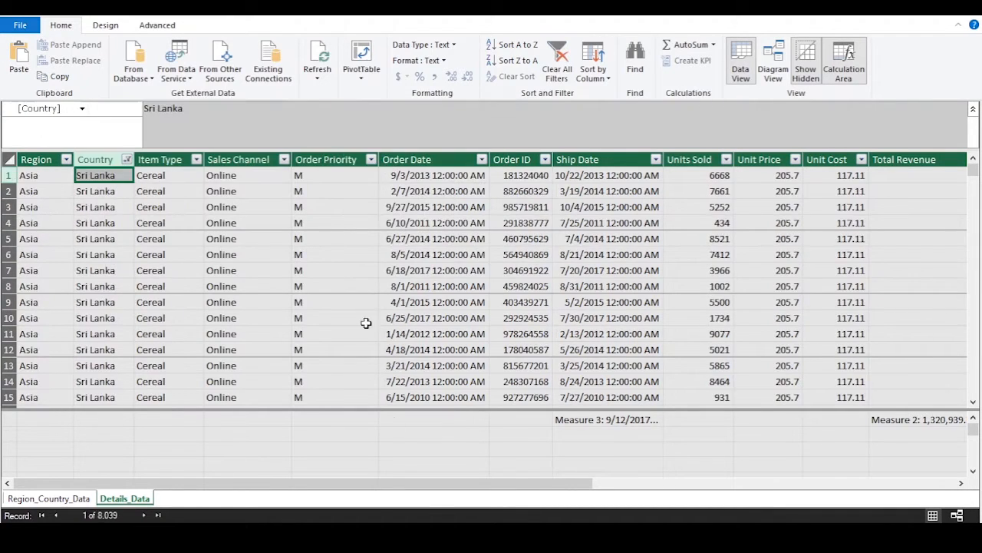
Step: Compare Measure 2 of the filtered Details_Data rows with the Average Revenue value for Sri Lanka in Region_Country_Data
drag(438, 497, 715, 499)
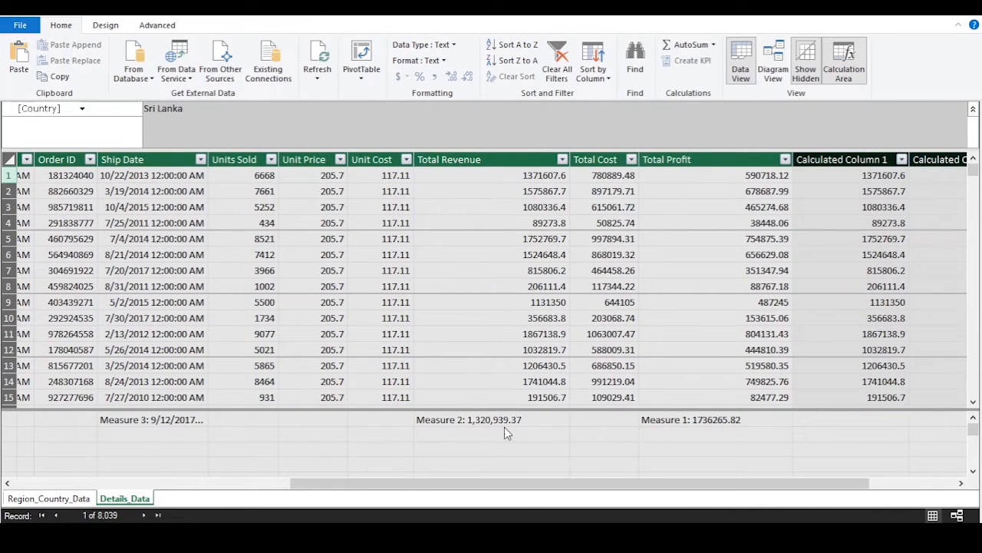
click(46, 498)
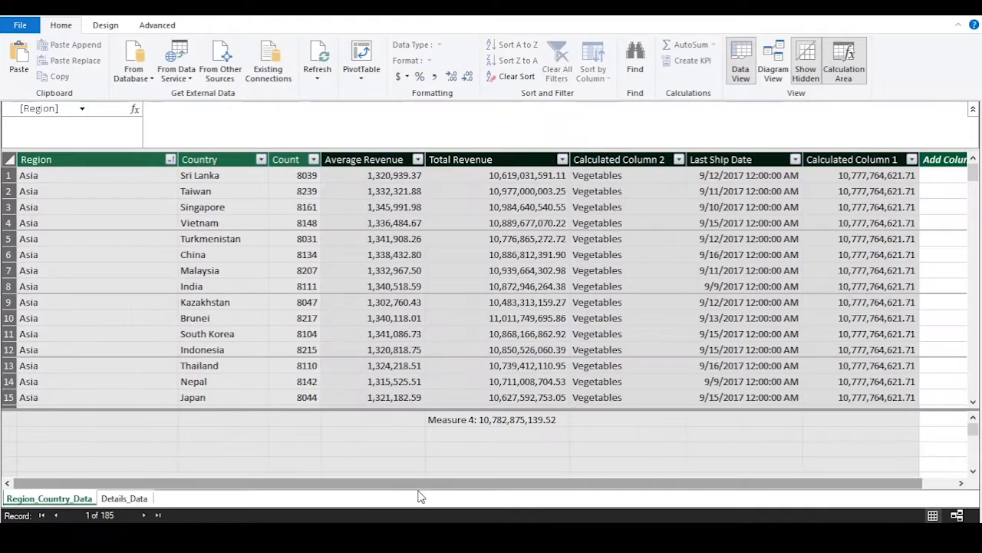
click(381, 238)
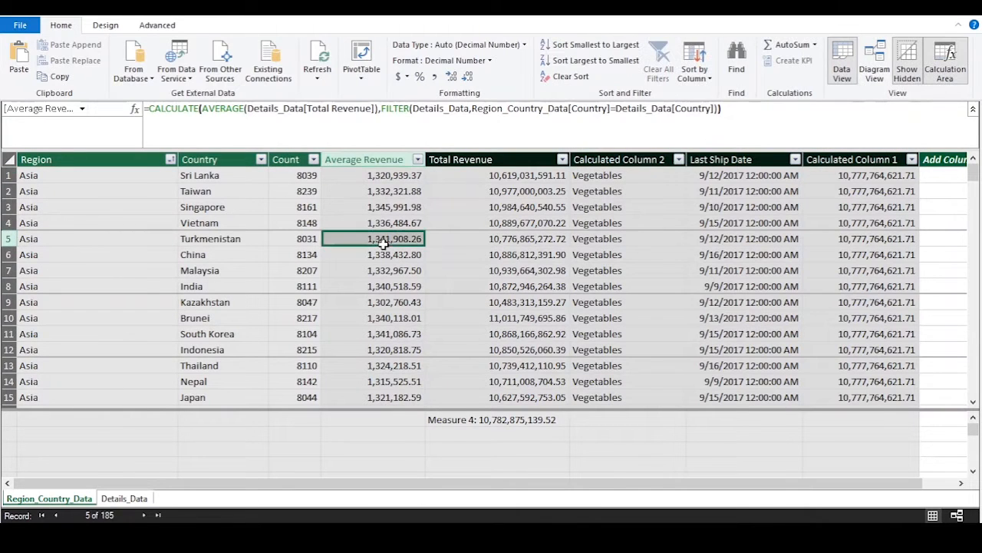
click(393, 333)
click(411, 175)
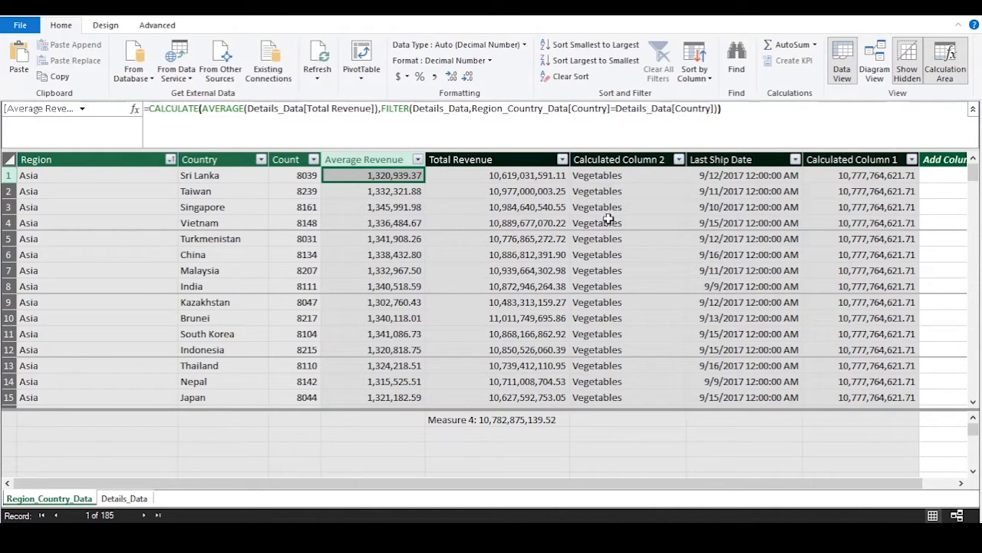
Step: Examine the FILTER and SUM arguments in the Total Revenue column's CALCULATE formula, leaving the formula as it is
click(549, 177)
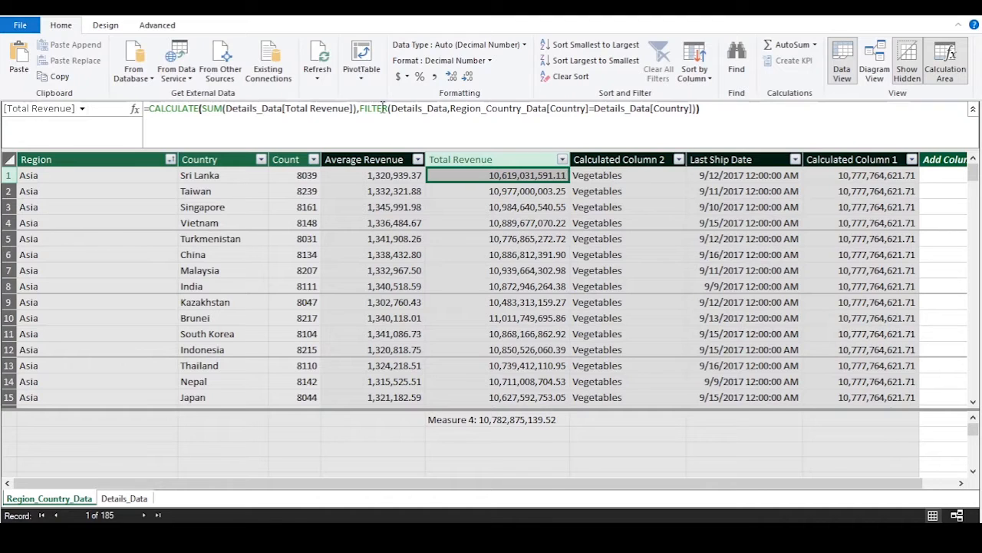
drag(359, 108, 689, 109)
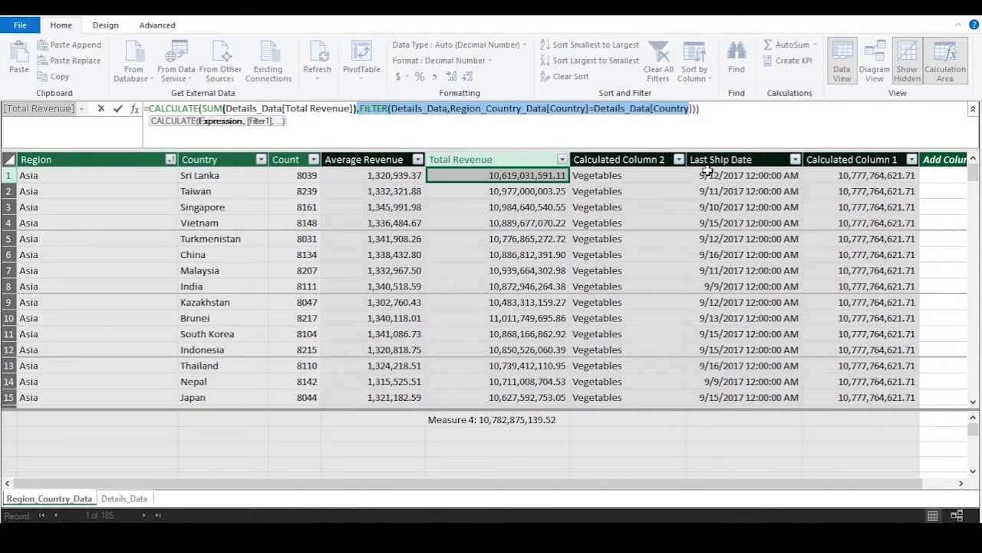
click(726, 111)
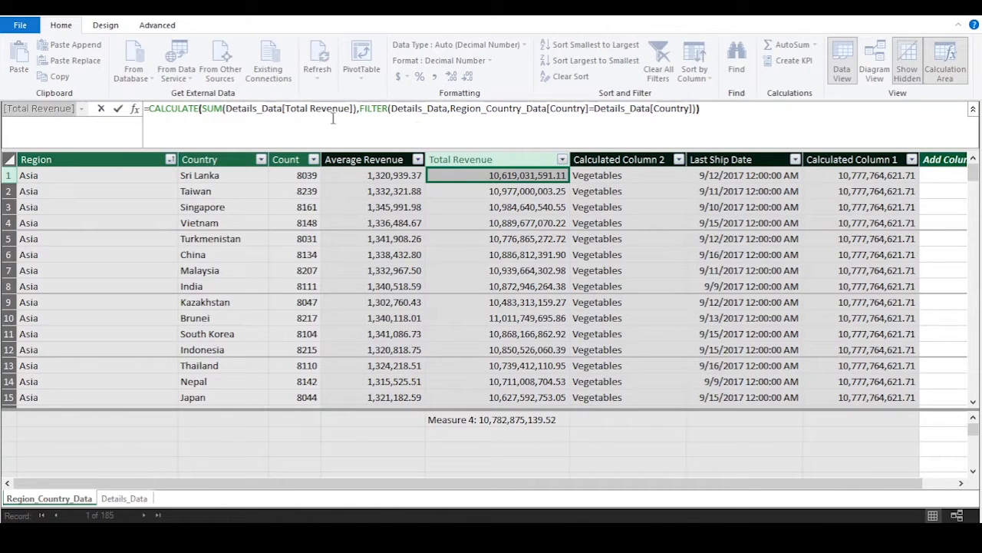
click(208, 108)
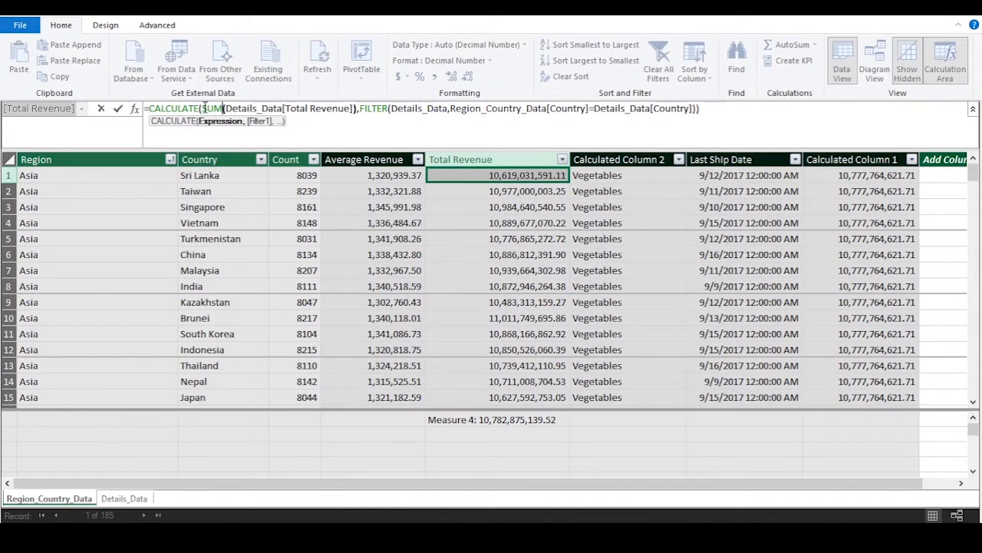
drag(202, 108, 350, 108)
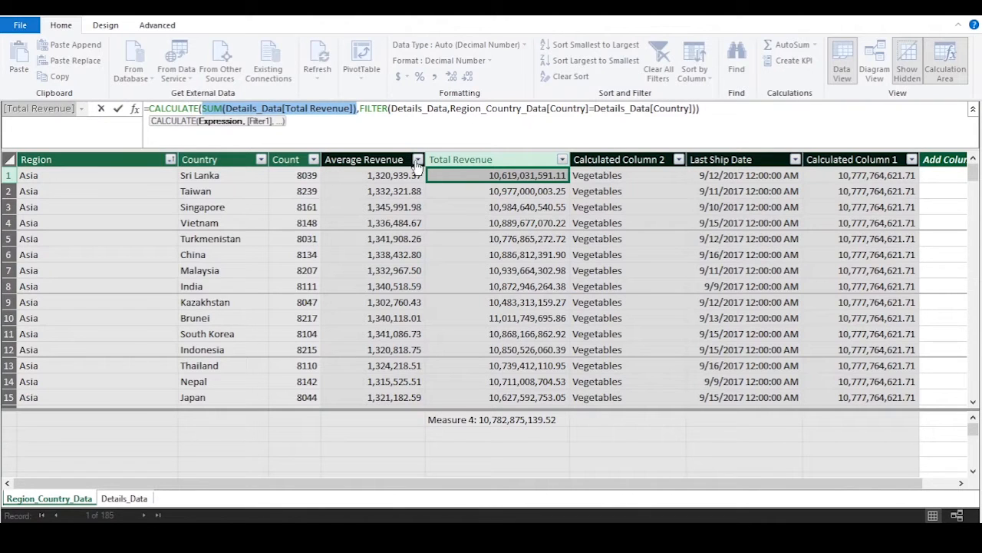
click(731, 125)
key(Return)
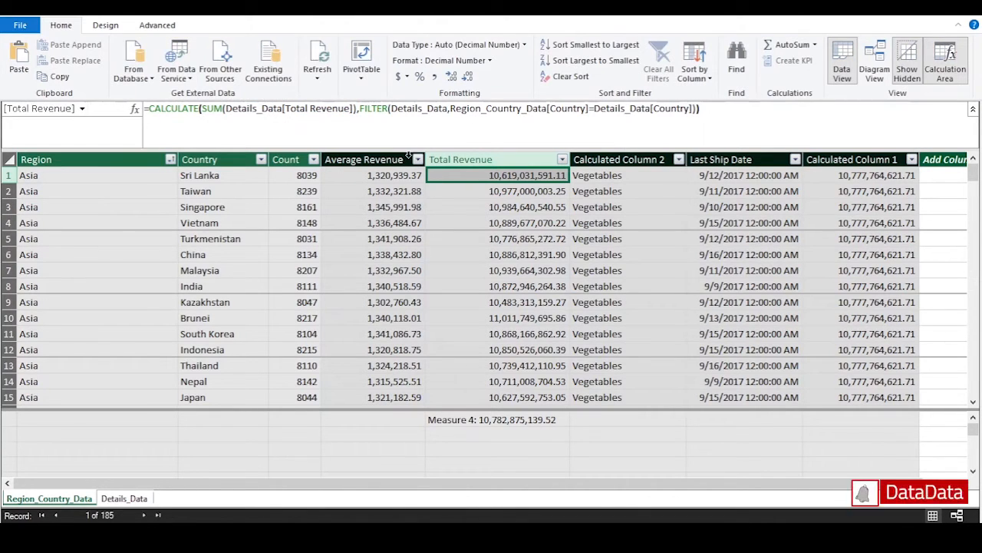
Step: Examine the AVERAGE expression in the Average Revenue column's formula and leave editing without changes
click(390, 175)
double_click(215, 108)
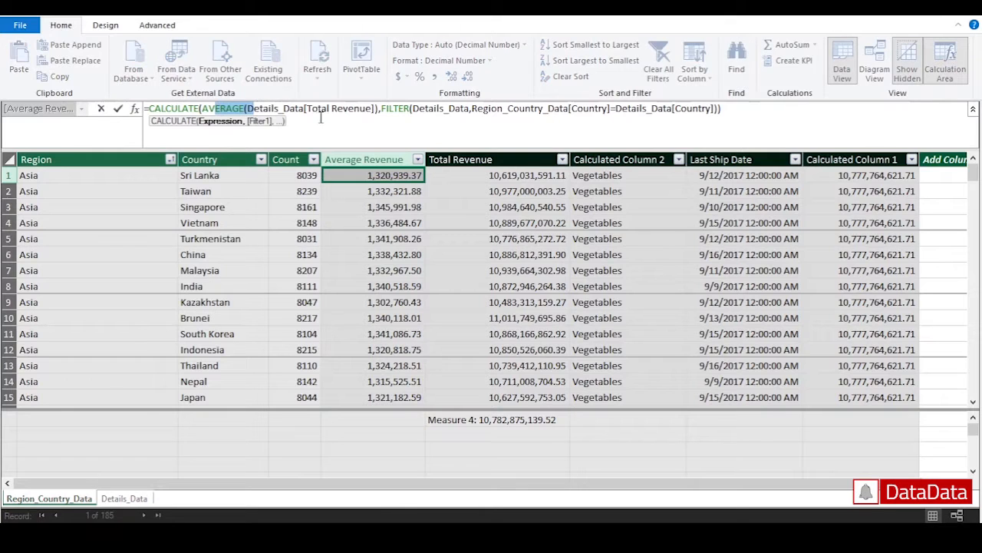
key(Escape)
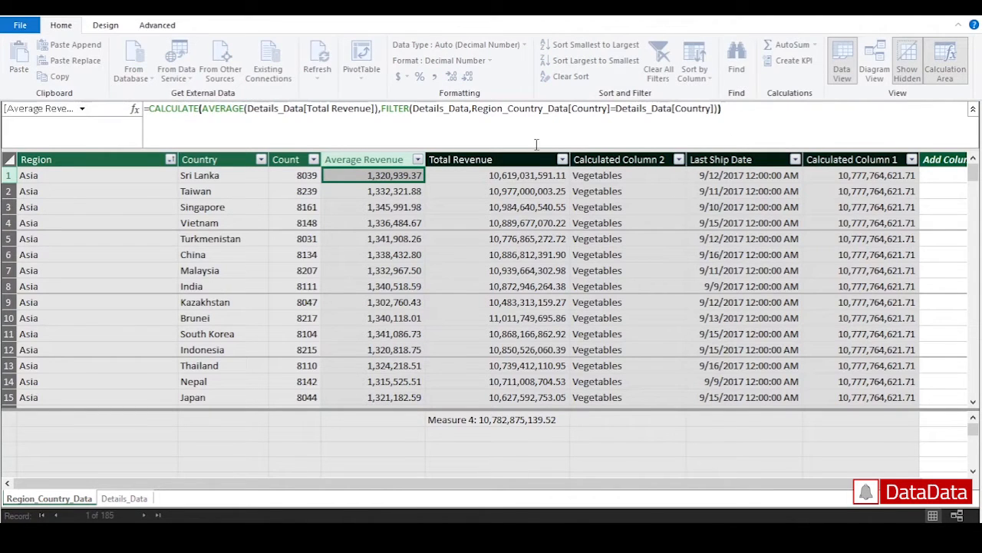
Step: Compare the SUM expression in the Total Revenue column's formula with the AVERAGE expression in the Average Revenue column's formula, changing neither
click(453, 176)
click(208, 111)
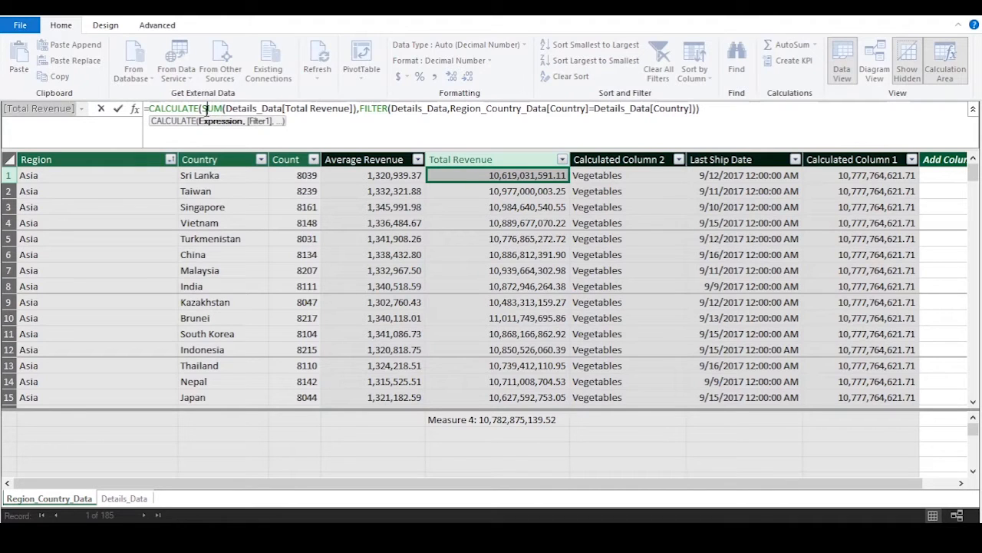
drag(206, 112, 357, 113)
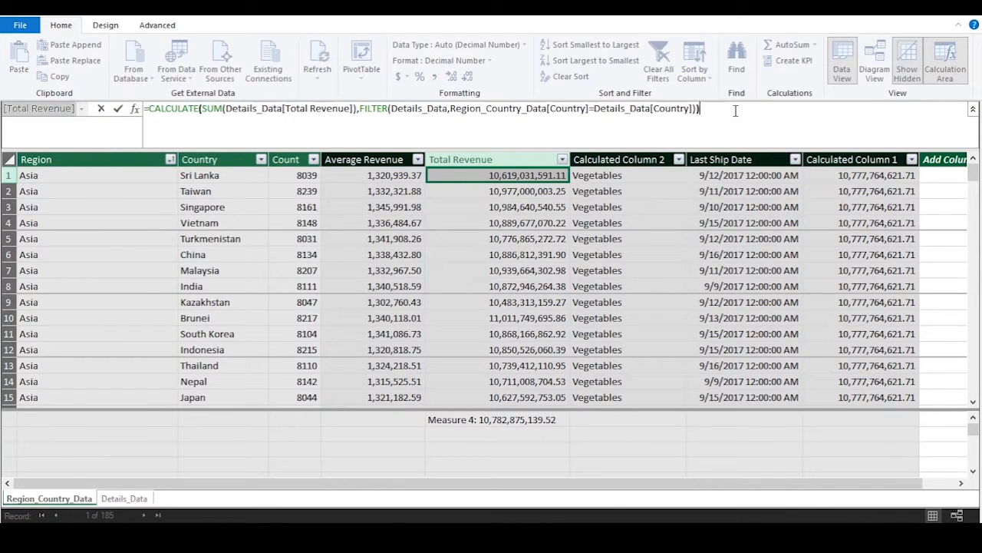
click(465, 181)
click(396, 178)
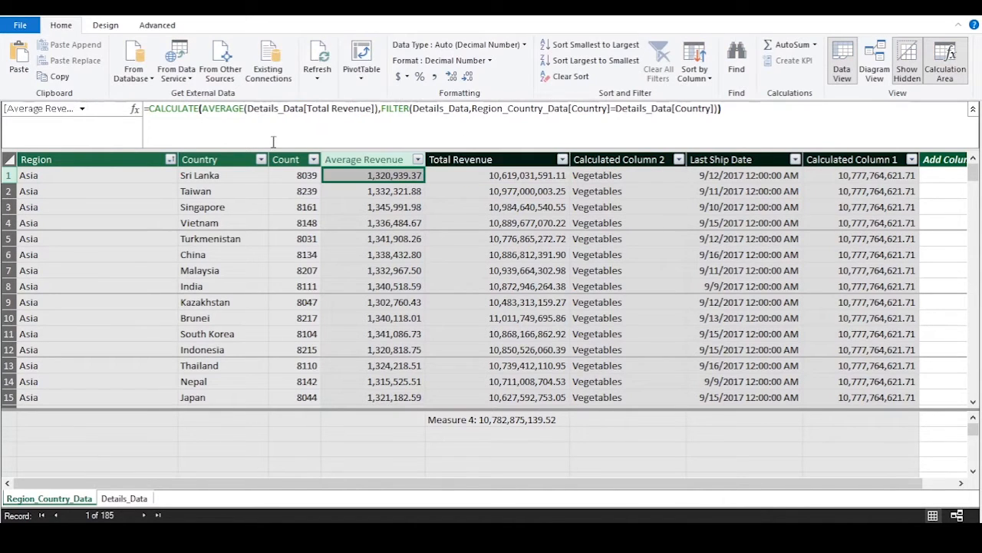
drag(207, 112, 383, 138)
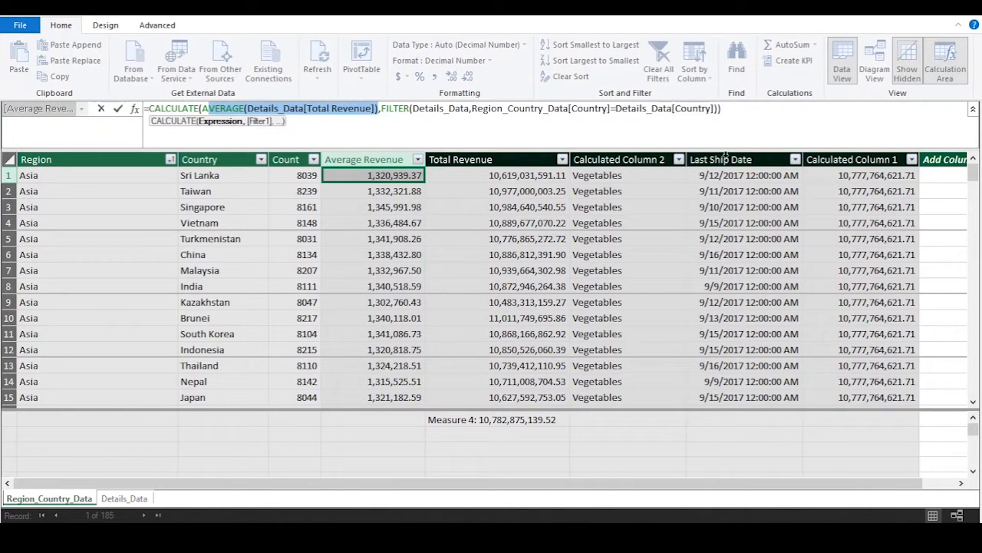
click(749, 117)
key(Escape)
click(536, 176)
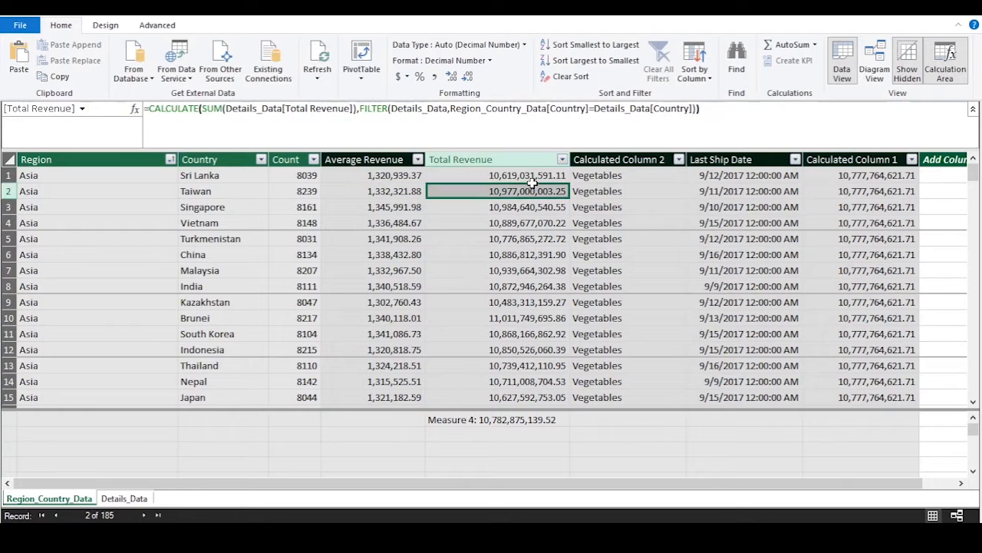
Step: In Details_Data, add the measure =SUM(Details_Data[Total Revenue]) directly below Measure 2 and format it with thousands separators
click(125, 498)
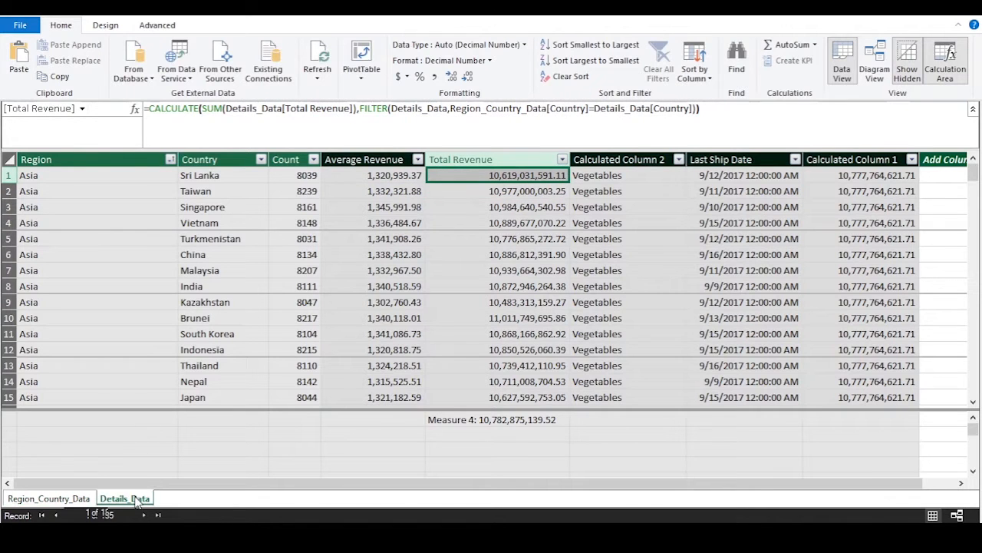
drag(581, 482, 771, 521)
click(592, 434)
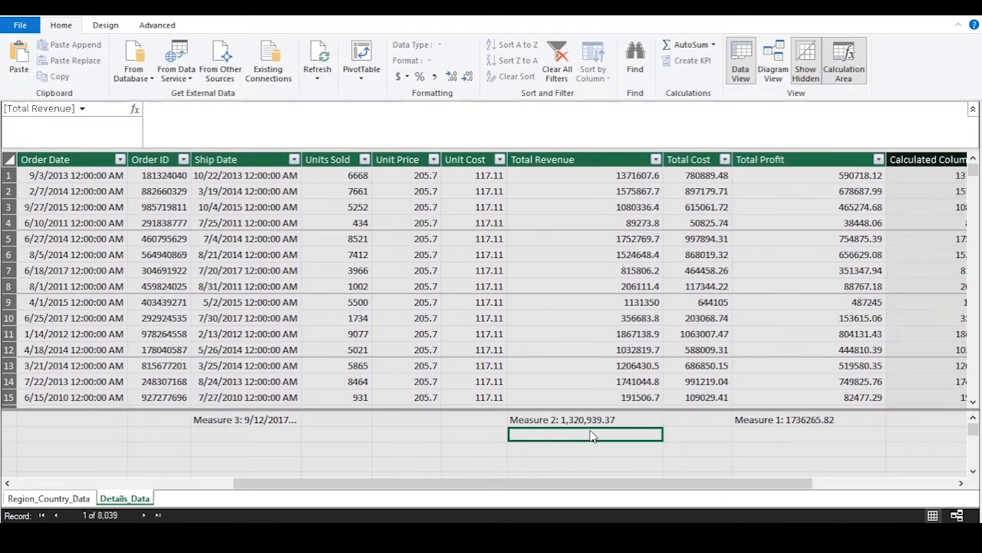
text(=)
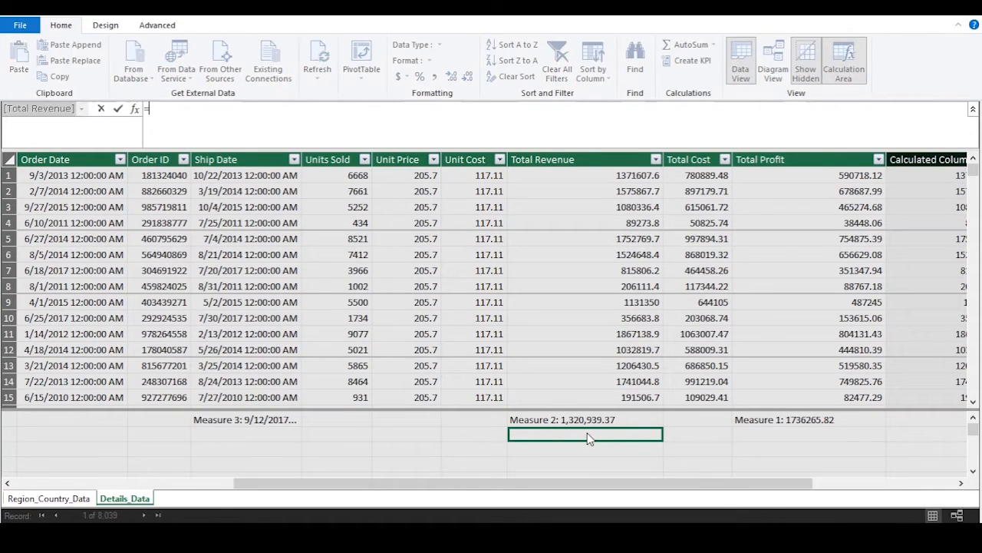
text(SUM()
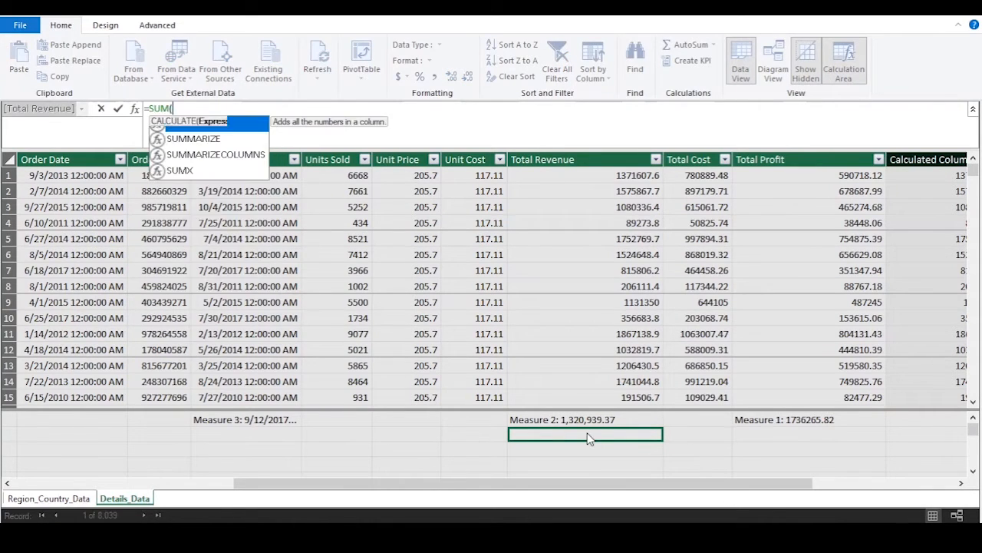
click(653, 300)
text())
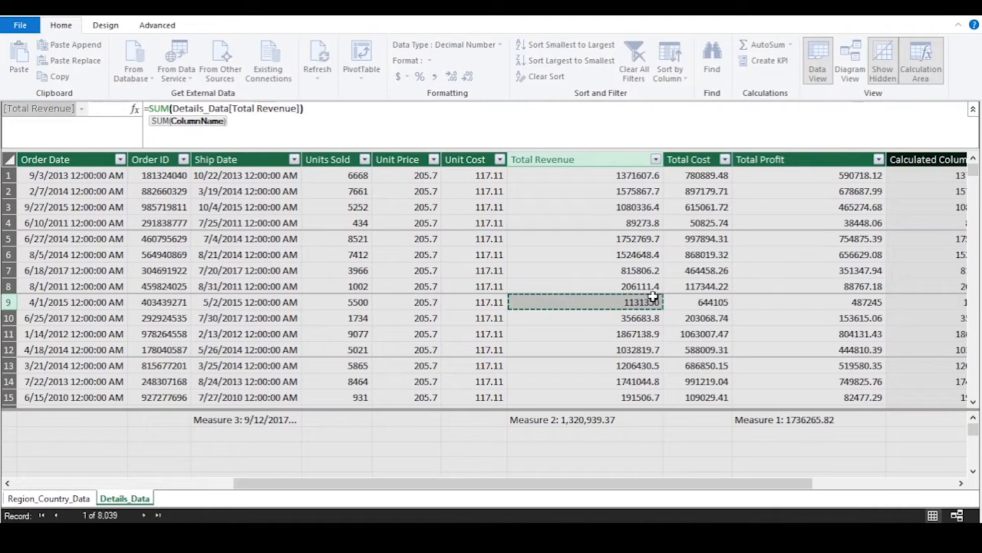
key(Return)
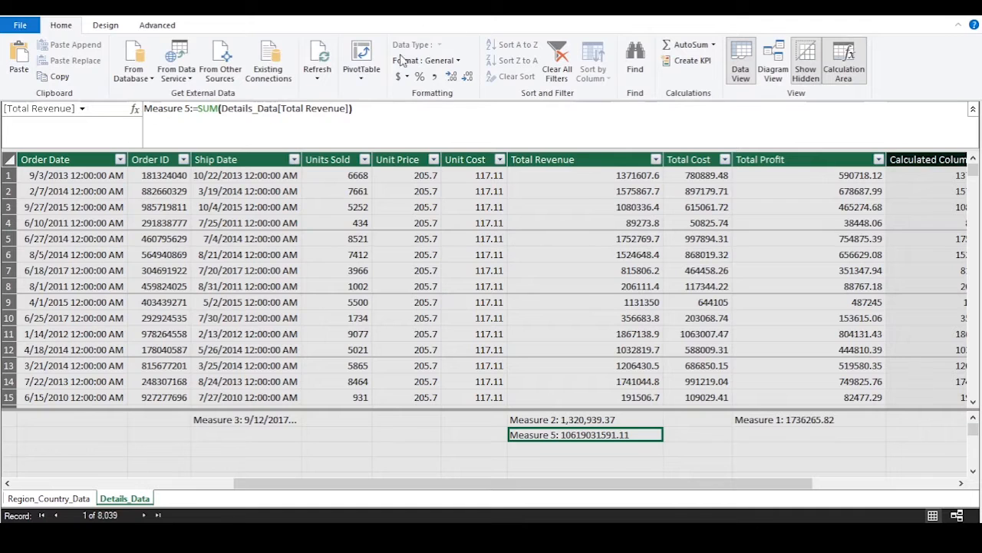
click(435, 76)
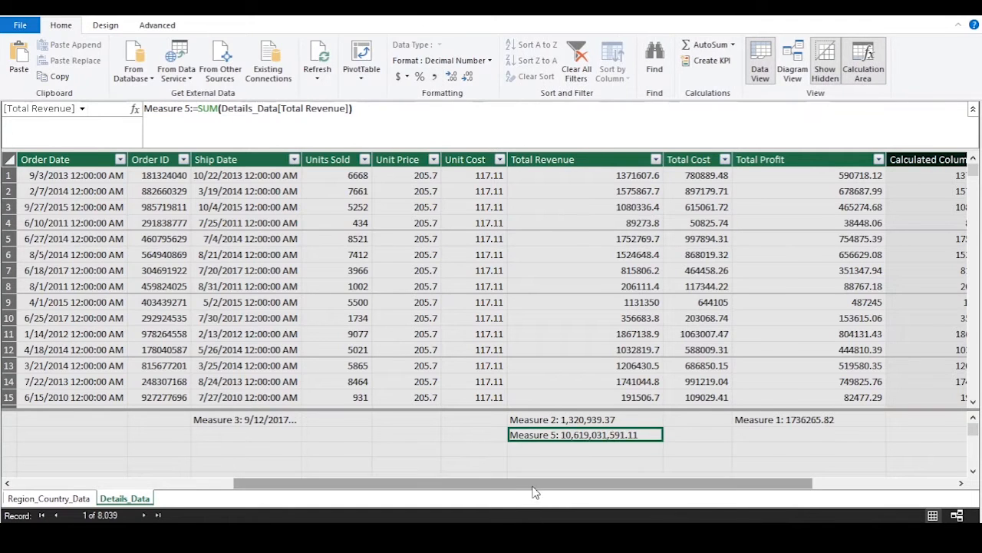
Step: Compare the new Total Revenue sum of the filtered Details_Data rows with Sri Lanka's Total Revenue value in Region_Country_Data
drag(533, 494, 253, 494)
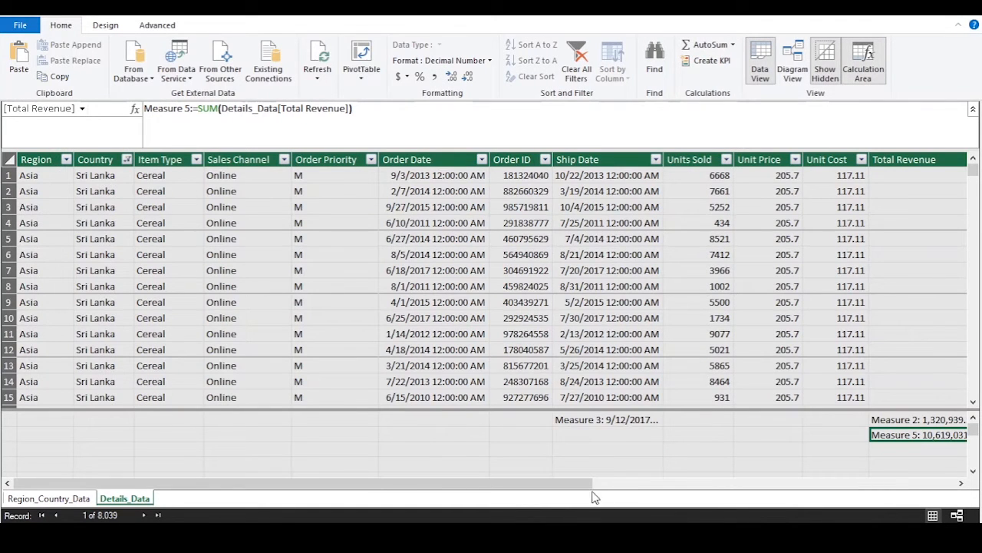
drag(588, 485, 808, 486)
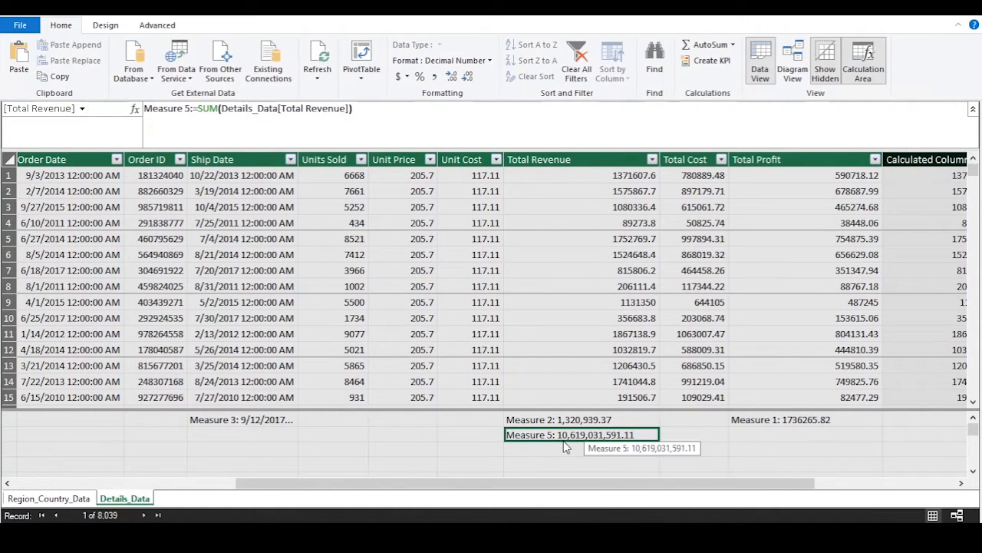
click(66, 498)
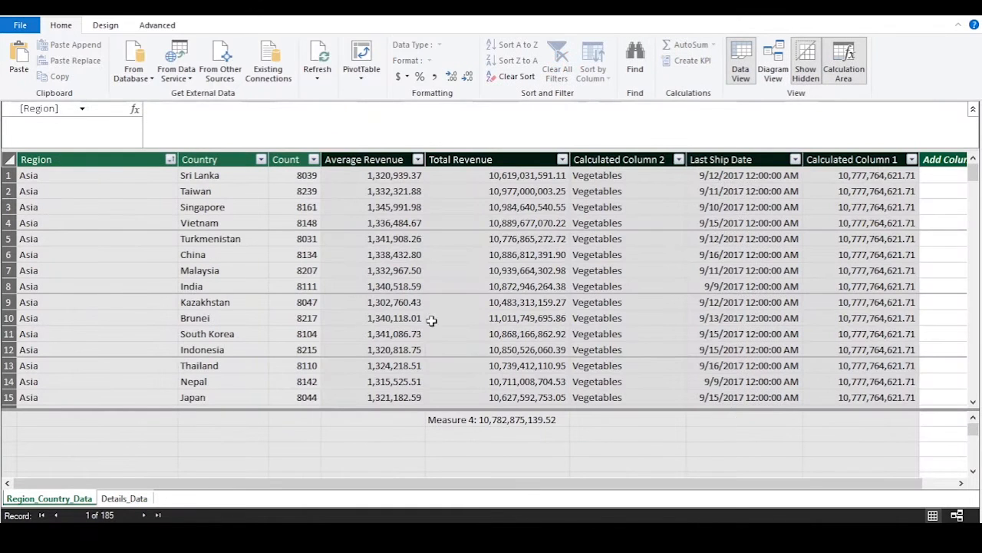
click(507, 176)
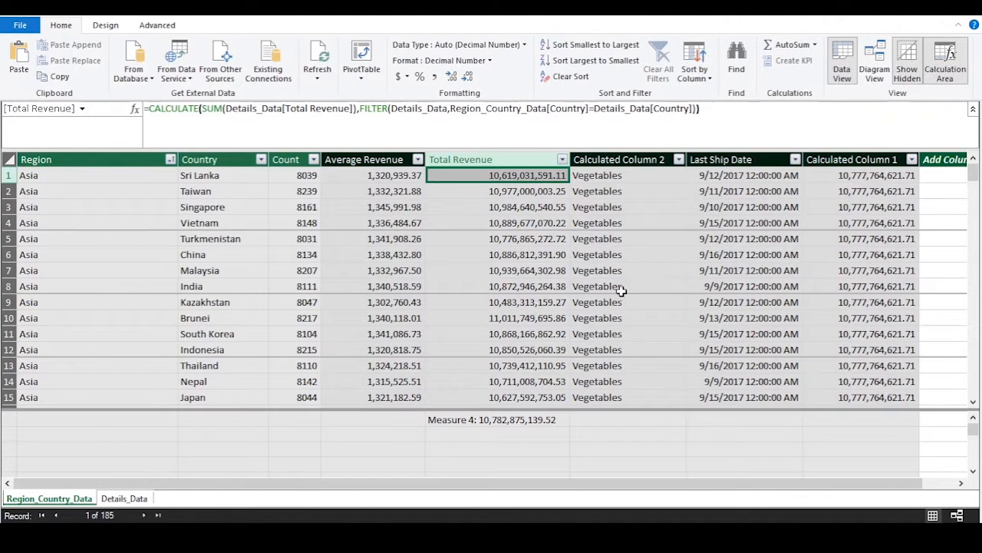
Step: Fit the width of the Total Revenue column in Region_Country_Data to its contents
click(512, 256)
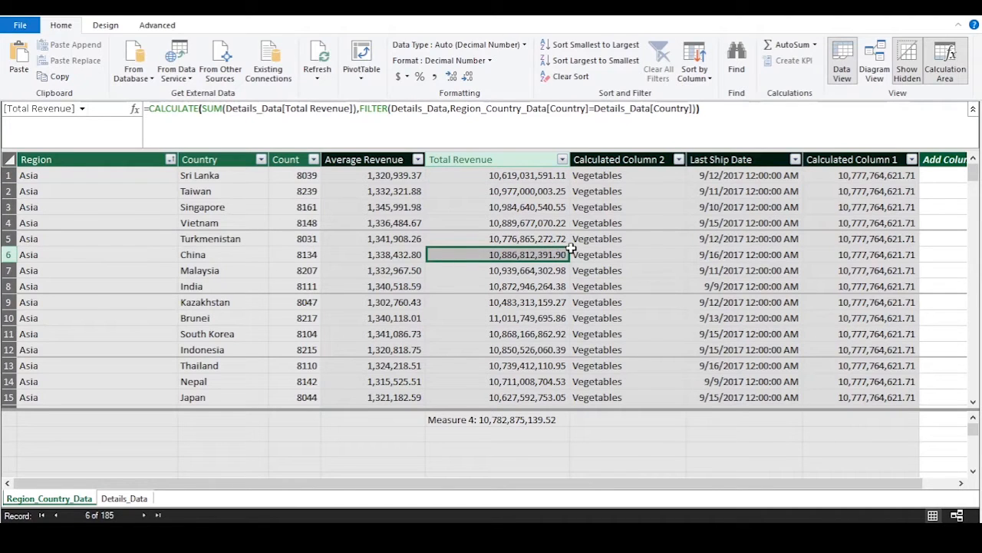
double_click(571, 159)
click(502, 175)
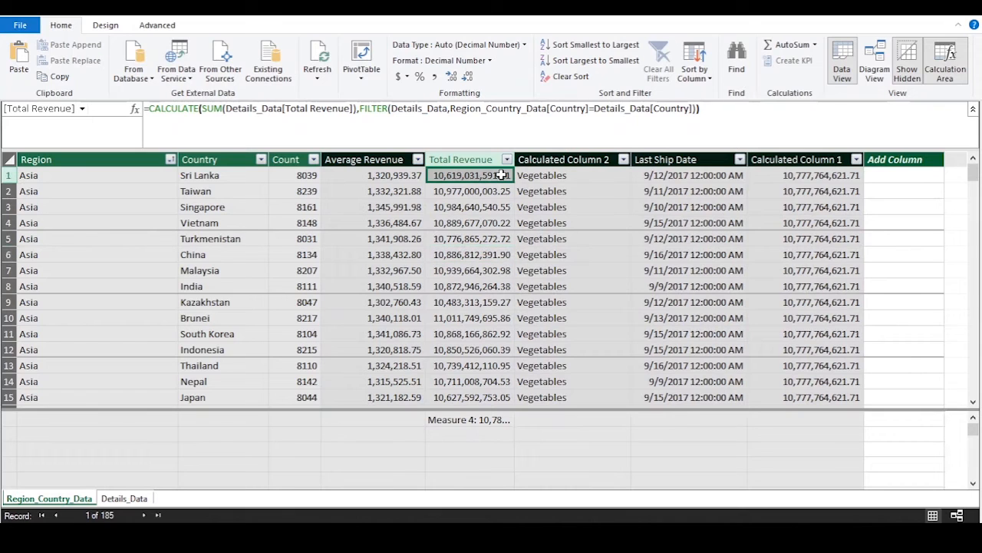
Step: Examine the LASTNONBLANK expression on Item Type in Calculated Column 2's CALCULATE formula, leaving the formula as it is
click(604, 182)
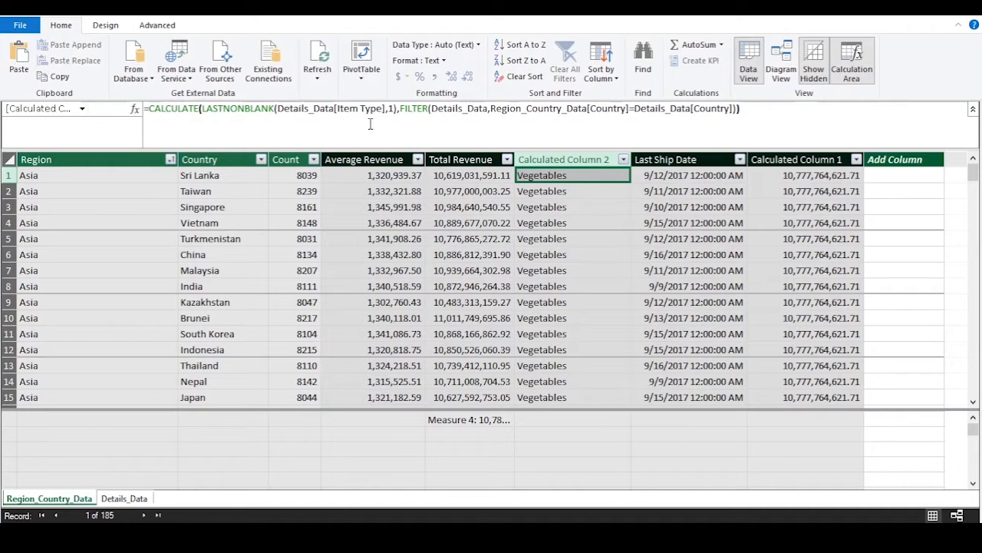
click(406, 114)
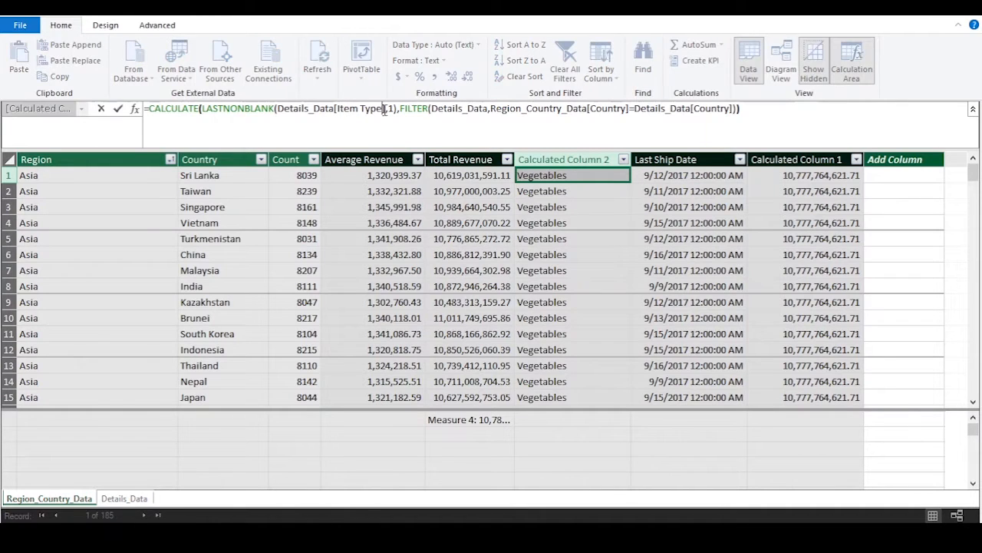
click(819, 121)
click(311, 111)
click(777, 116)
key(Return)
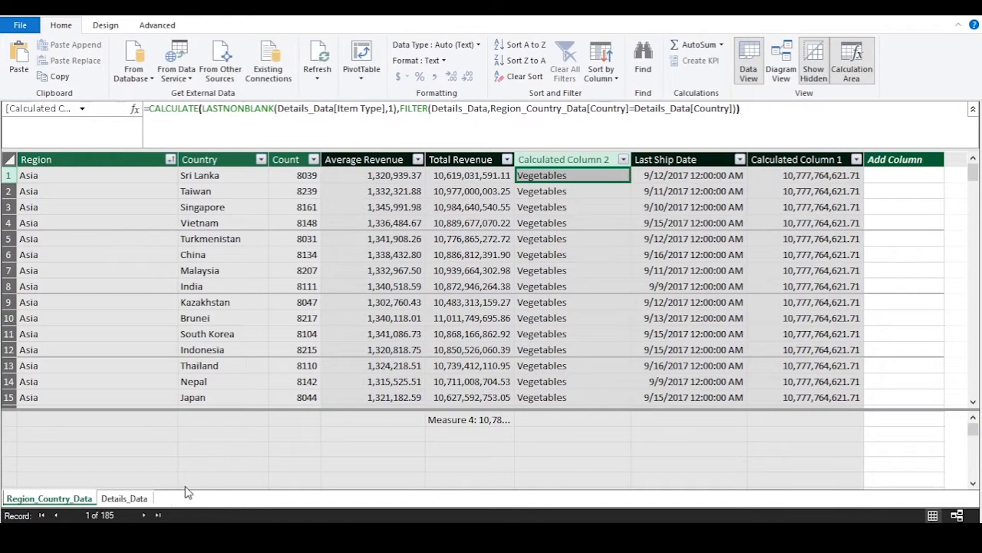
Step: Review the list of Item Type values available for Sri Lanka in Details_Data without applying a filter
click(146, 500)
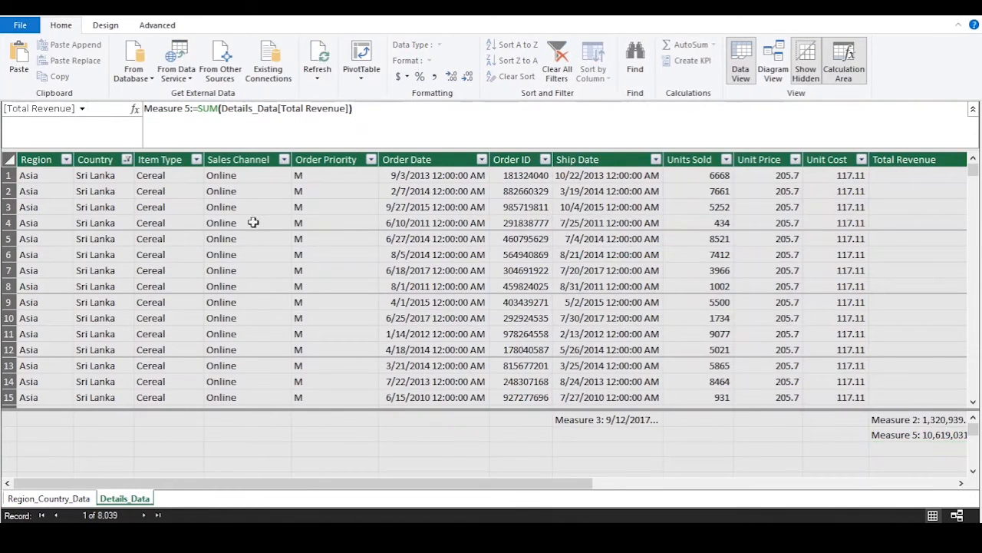
click(179, 222)
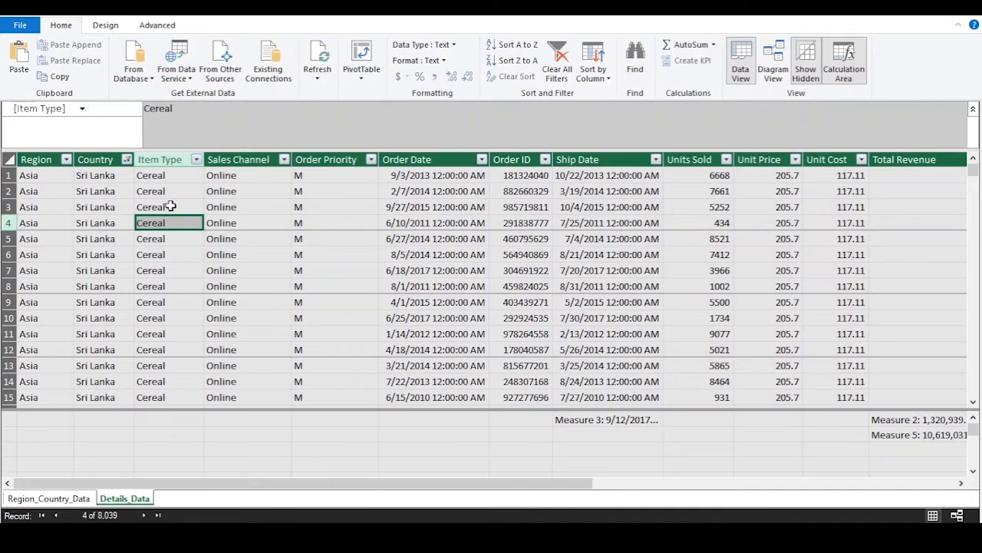
click(165, 192)
click(196, 159)
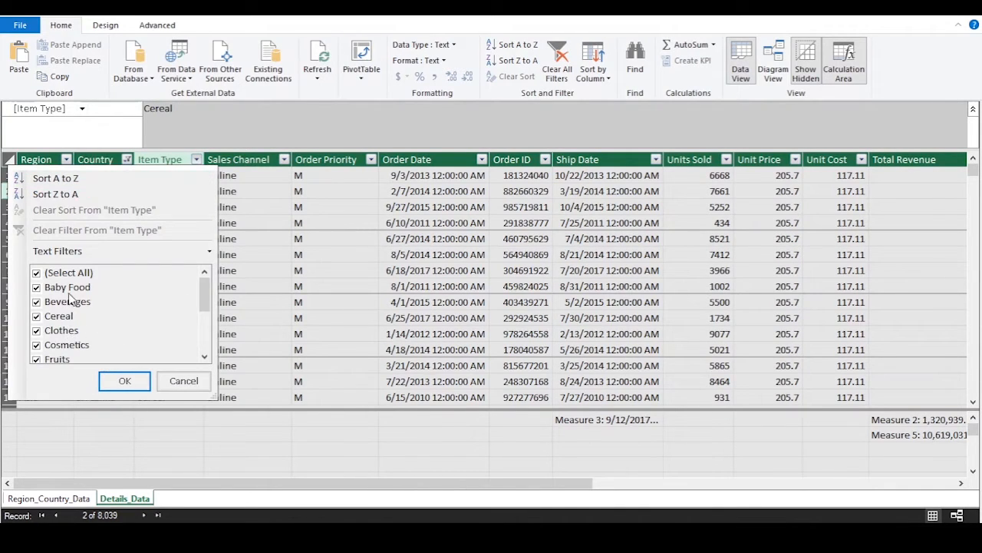
scroll(87, 322, down, 3)
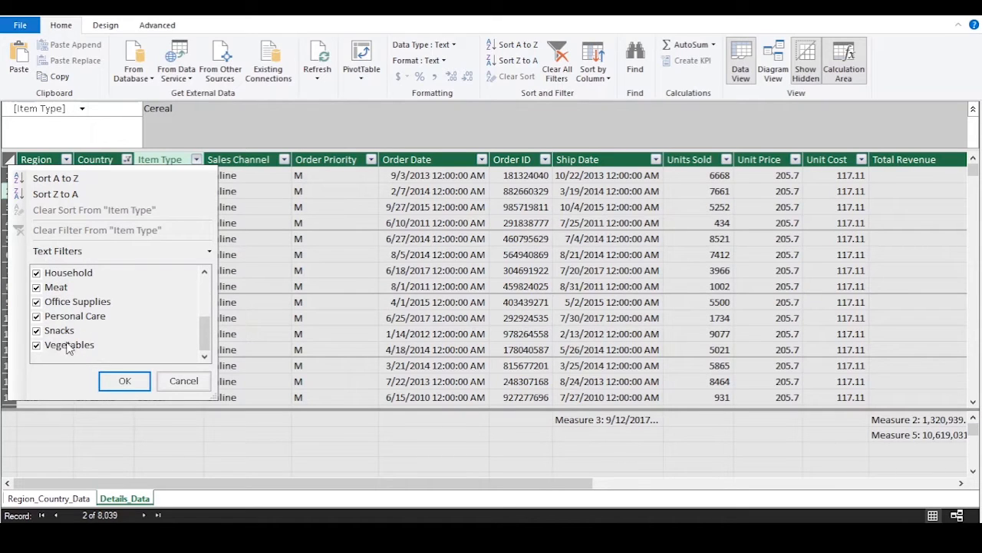
scroll(68, 332, up, 3)
scroll(55, 313, down, 3)
click(180, 387)
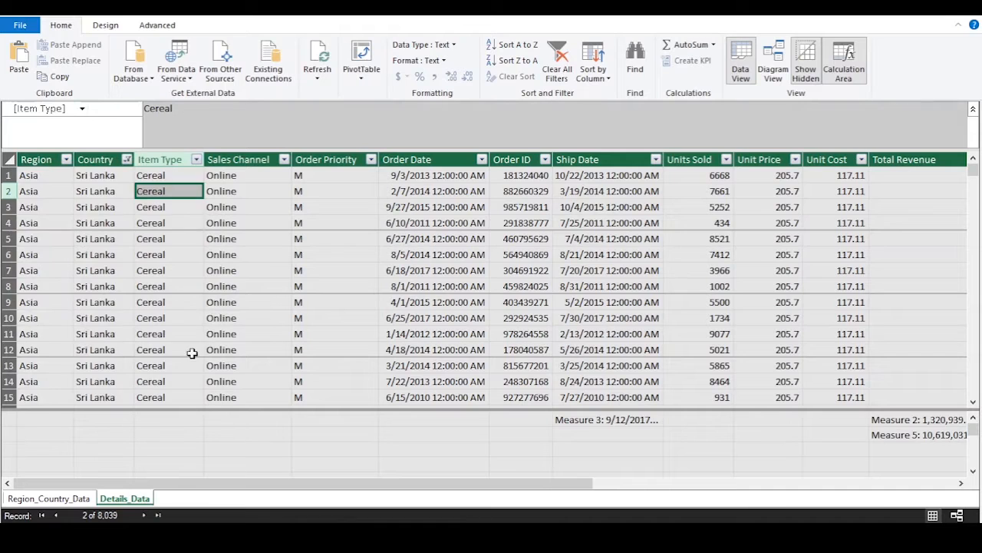
click(170, 224)
Step: Check which item types Calculated Column 2 returns for the countries in Region_Country_Data, without applying a filter
click(49, 498)
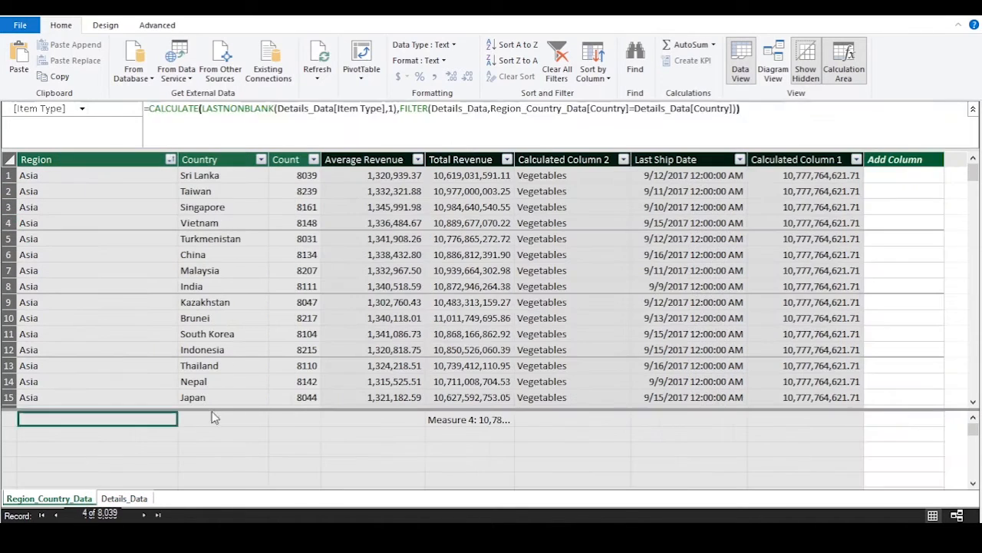
click(573, 177)
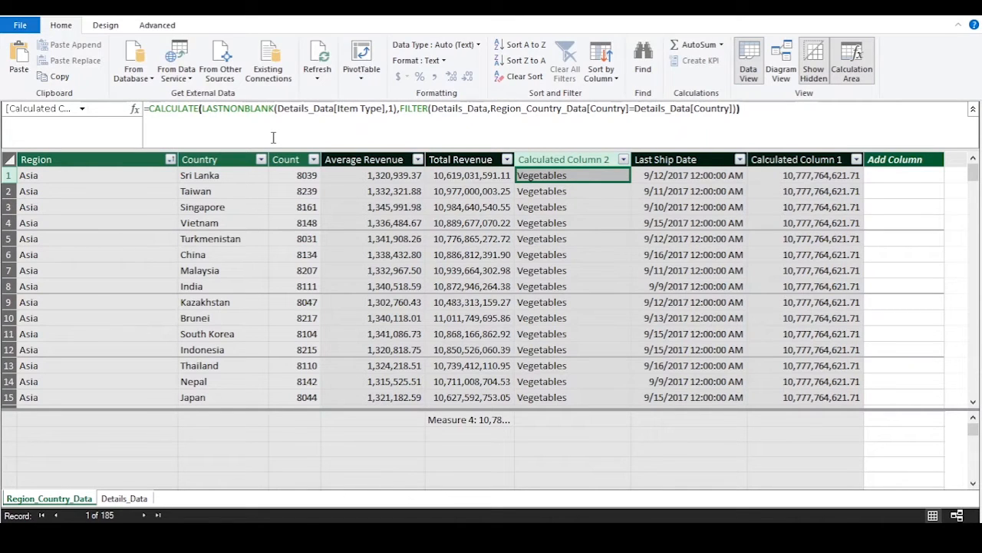
click(602, 241)
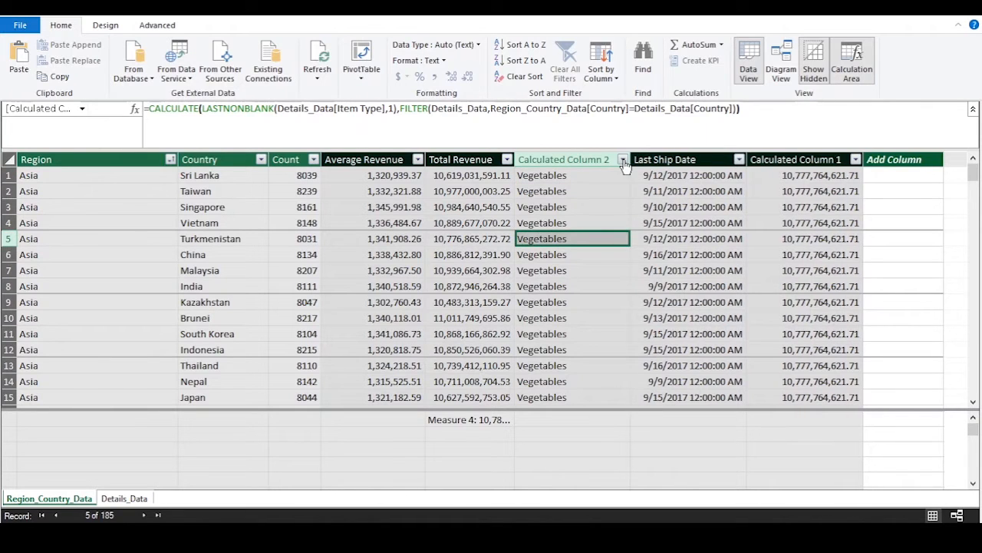
click(622, 159)
click(636, 283)
click(599, 205)
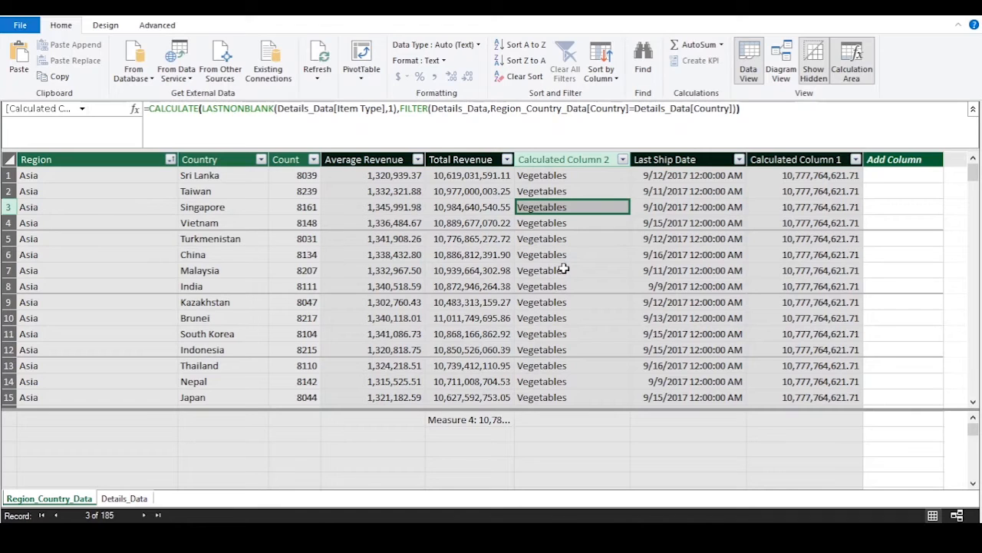
click(561, 240)
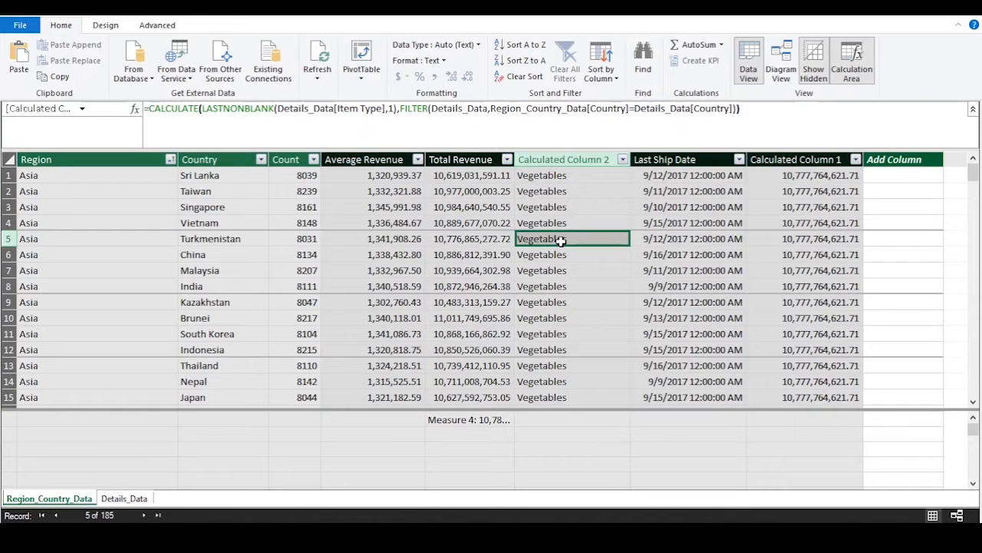
click(573, 218)
click(561, 271)
click(544, 315)
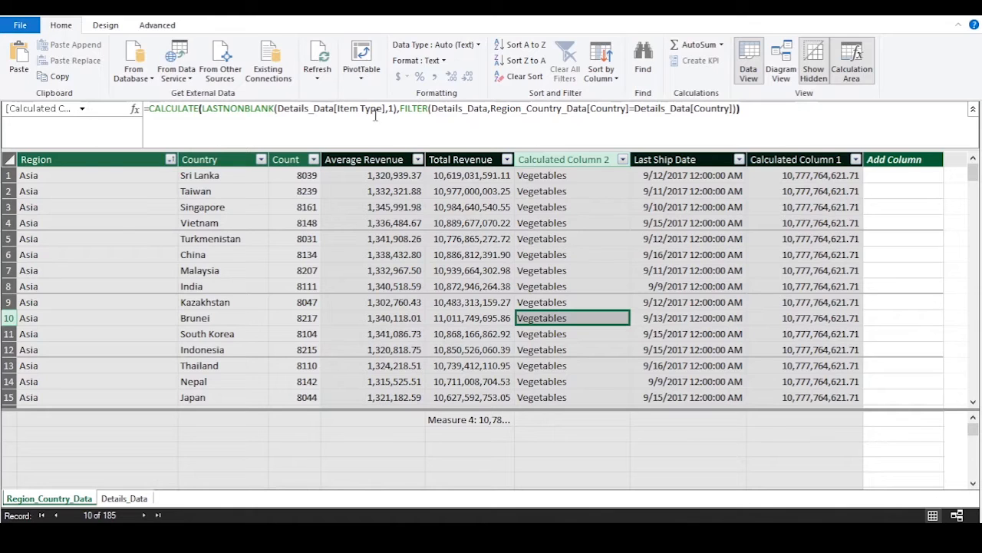
Step: Examine the FILTER argument and the LASTNONBLANK expression in Calculated Column 2's formula
drag(398, 108, 740, 108)
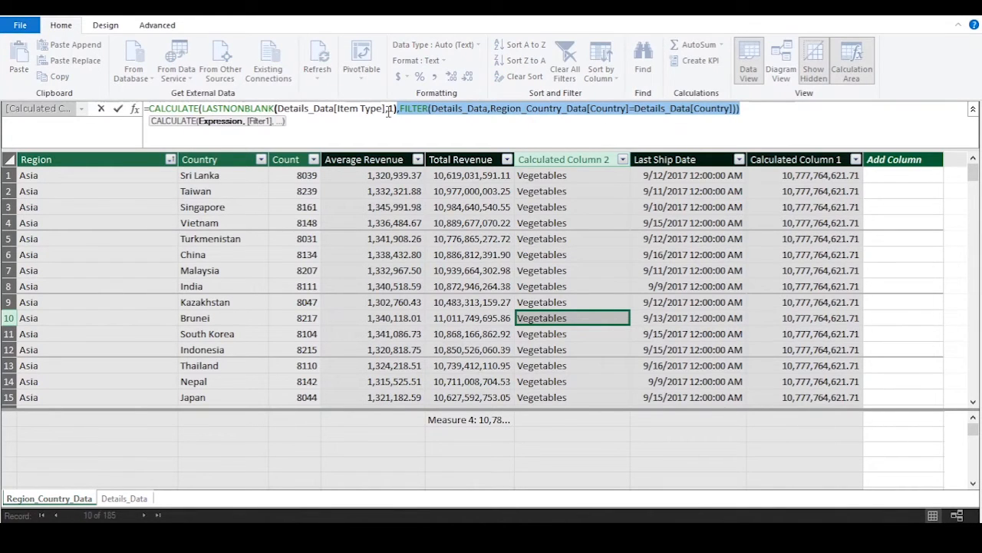
click(397, 109)
drag(396, 108, 209, 107)
click(261, 109)
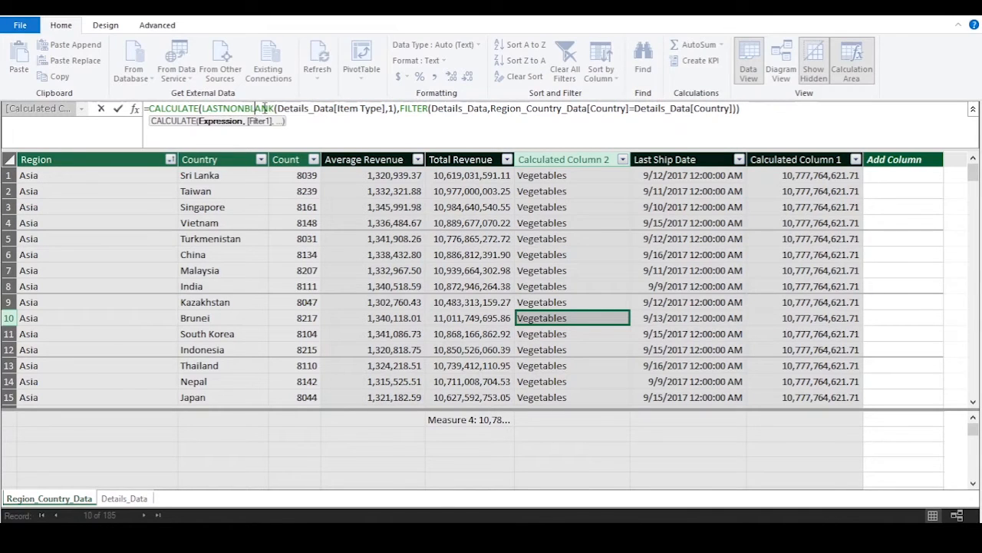
Step: Replace LASTNONBLANK with MAX in Calculated Column 2's CALCULATE formula, keeping 1 as the second argument
drag(274, 109, 203, 112)
text(Ma)
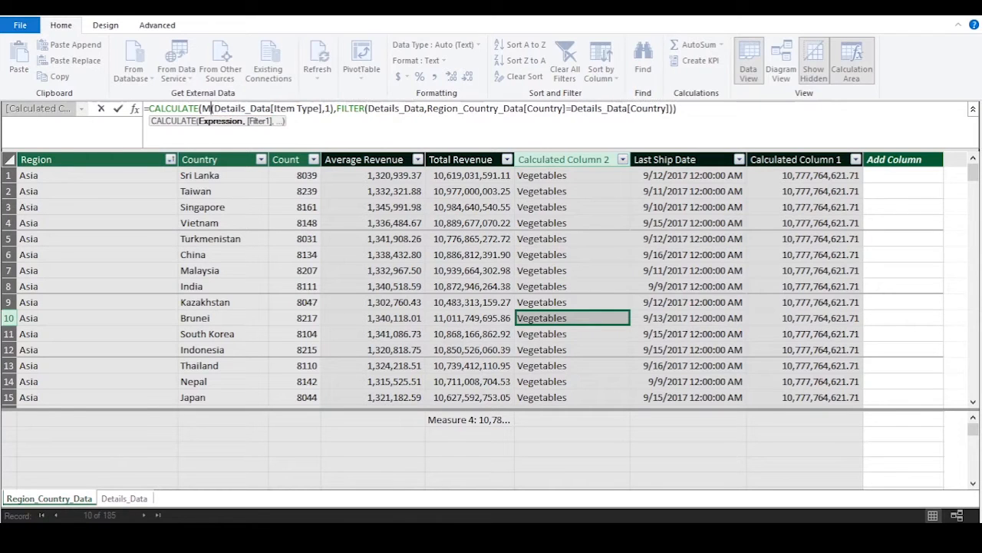
text(x)
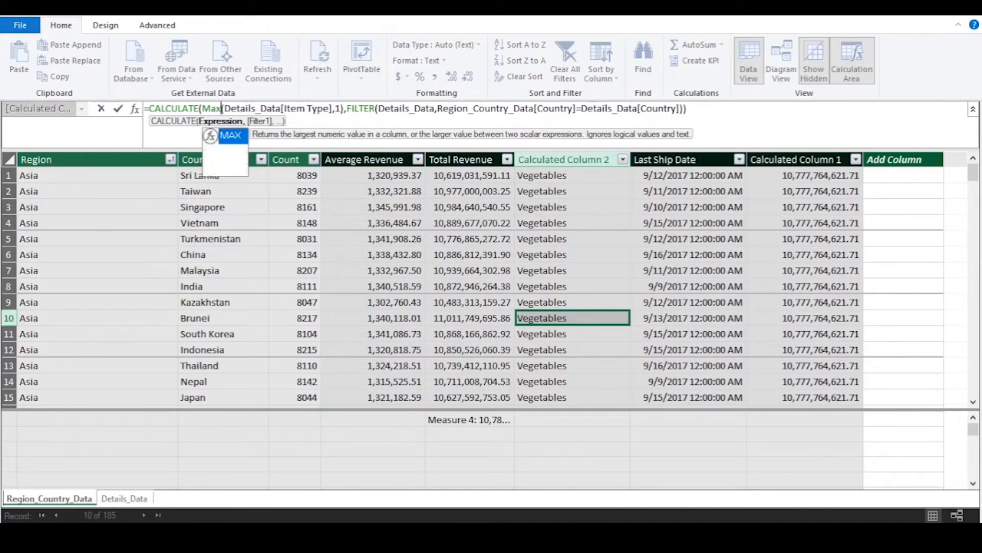
key(Tab)
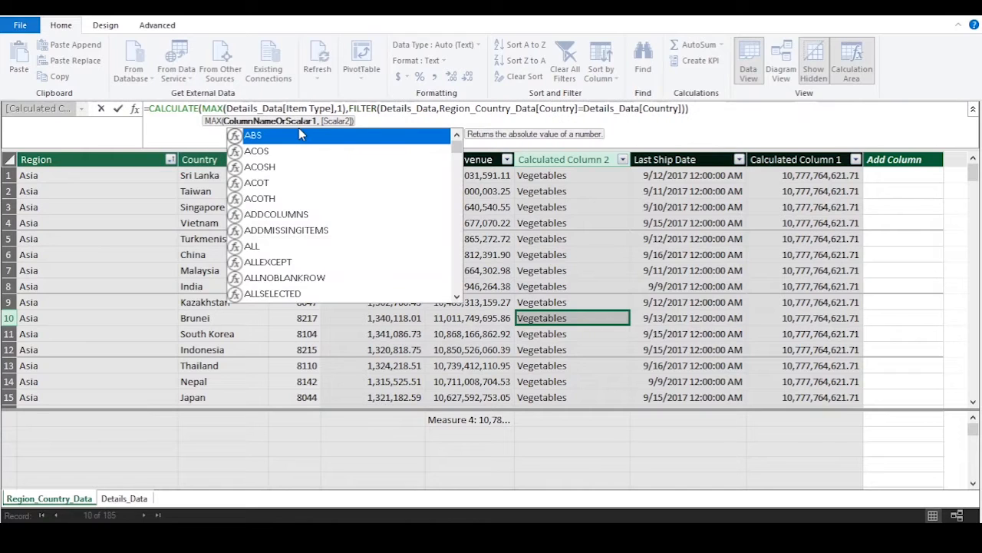
click(721, 113)
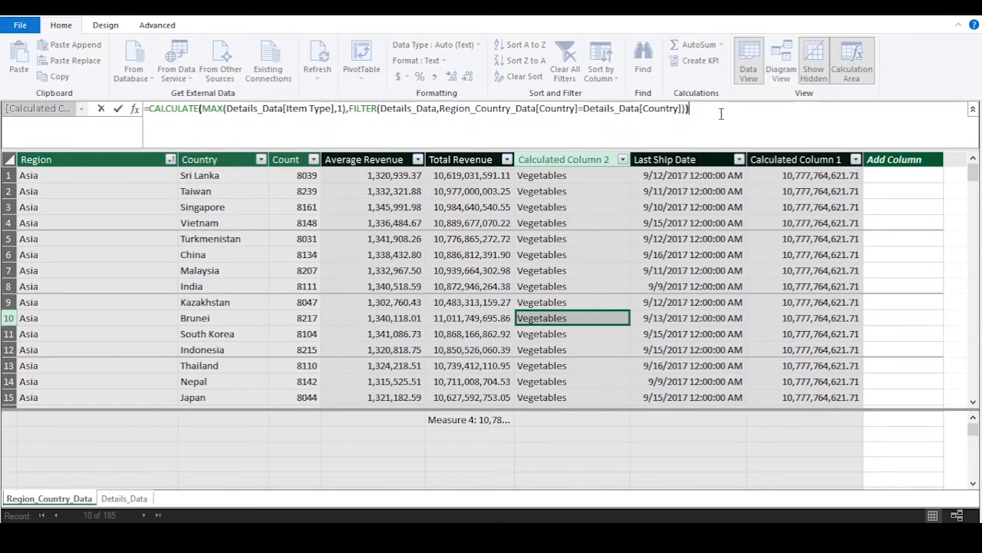
key(Return)
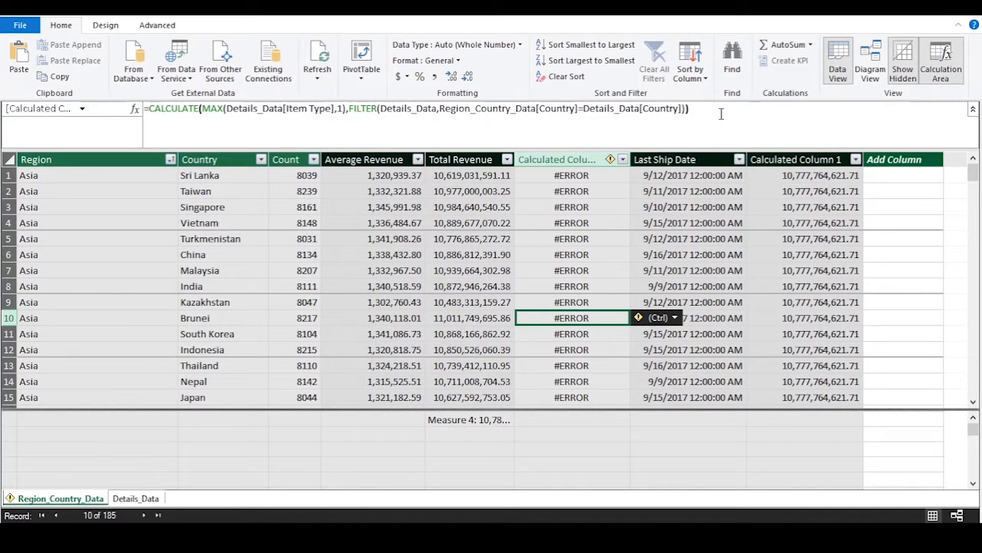
Step: Remove the second argument 1 from the MAX function in Calculated Column 2's formula
click(342, 108)
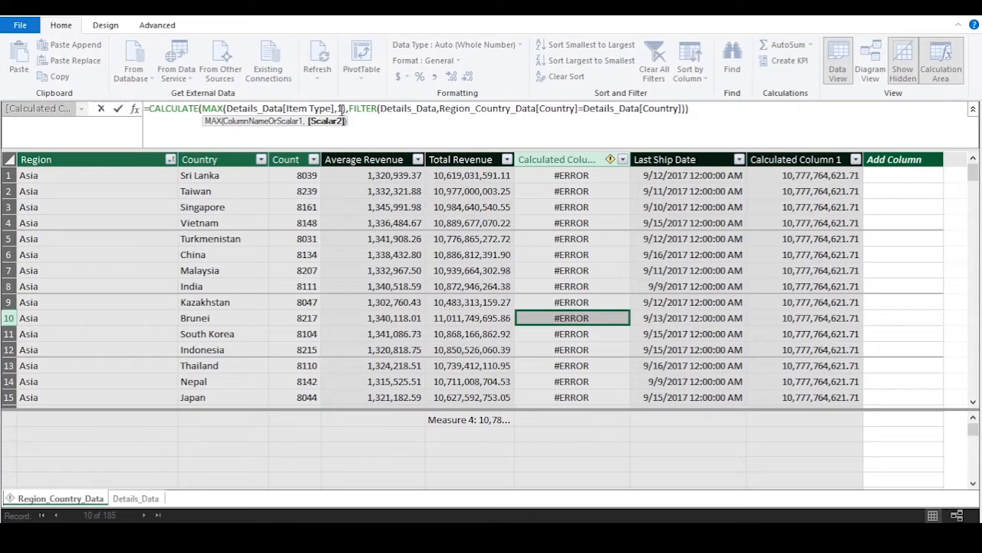
key(BackSpace)
key(BackSpace)
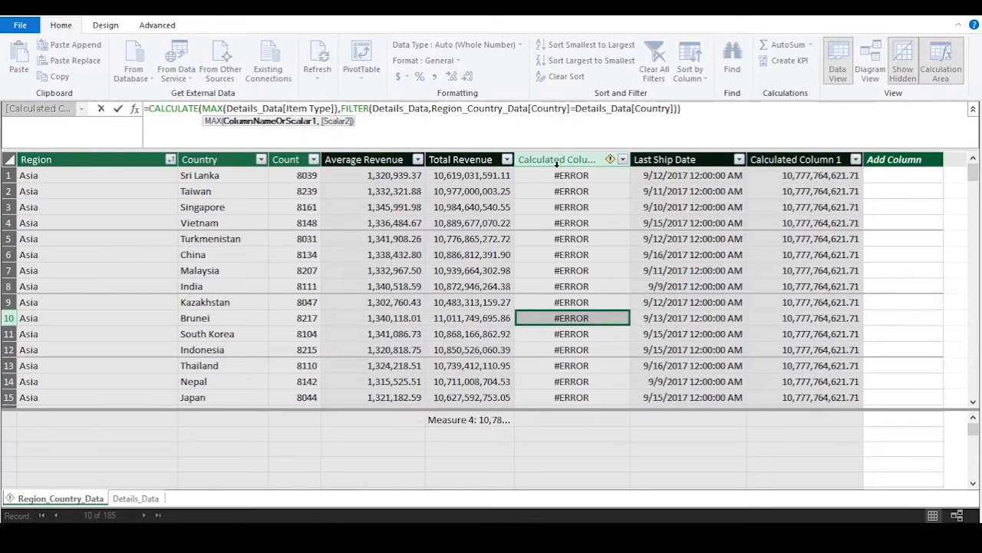
key(Return)
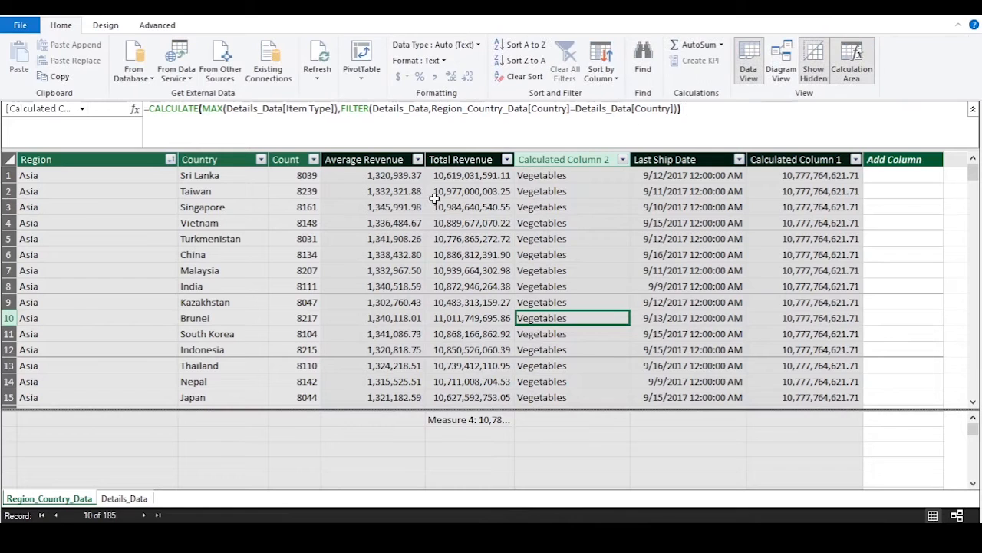
click(572, 223)
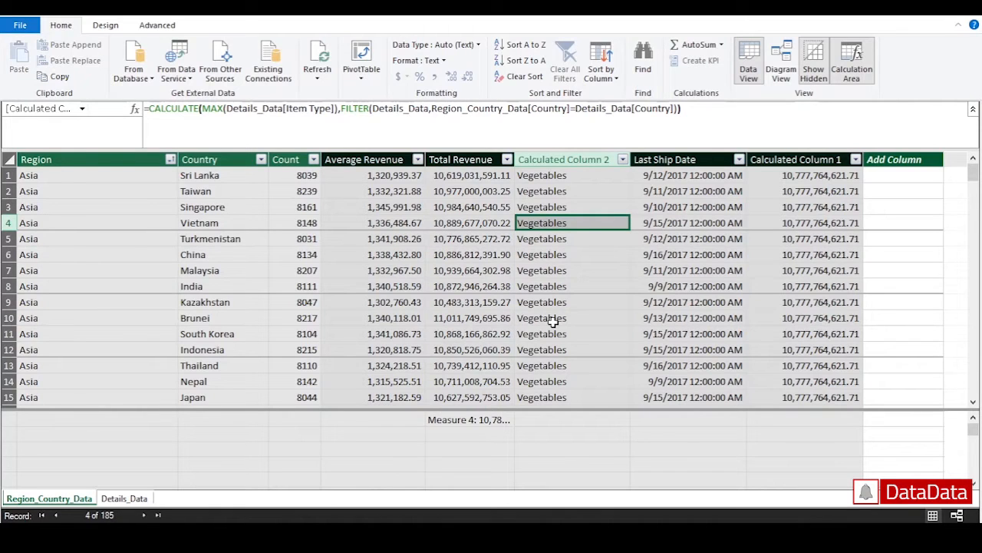
Step: Change Calculated Column 2's CALCULATE expression to FIRSTNONBLANK(Details_Data[Item Type],1), keeping the country FILTER
drag(223, 109, 202, 108)
text(F)
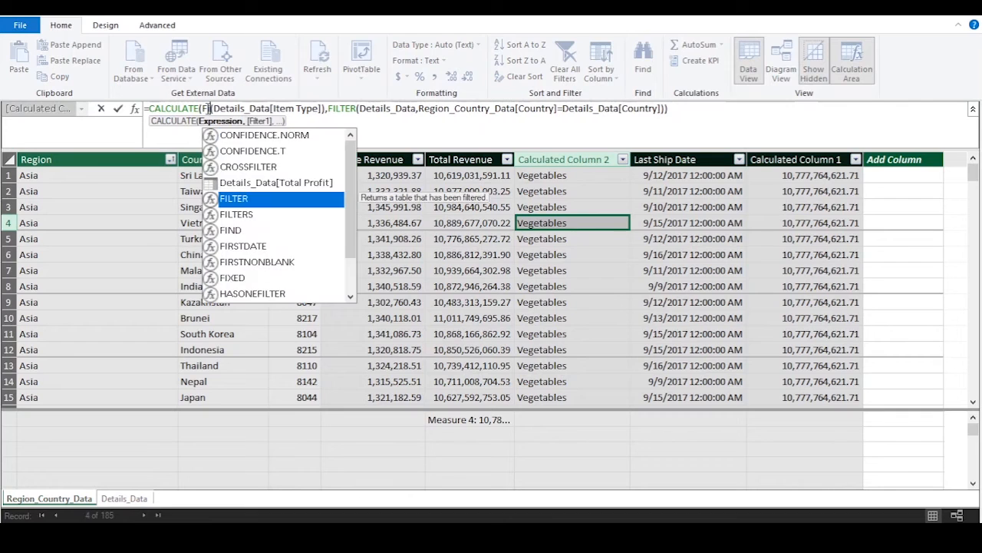
key(Down)
key(Down)
key(Down)
key(Down)
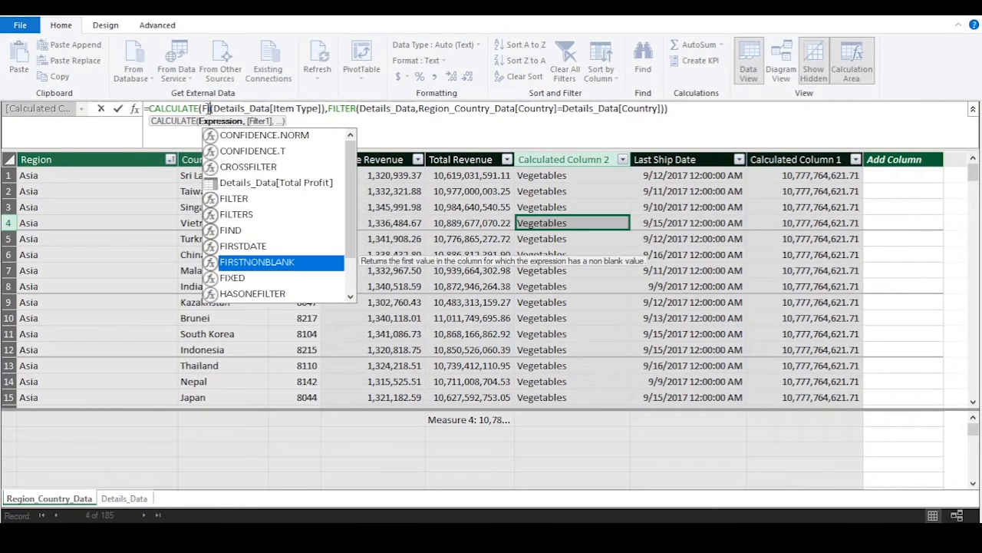
key(Tab)
click(390, 109)
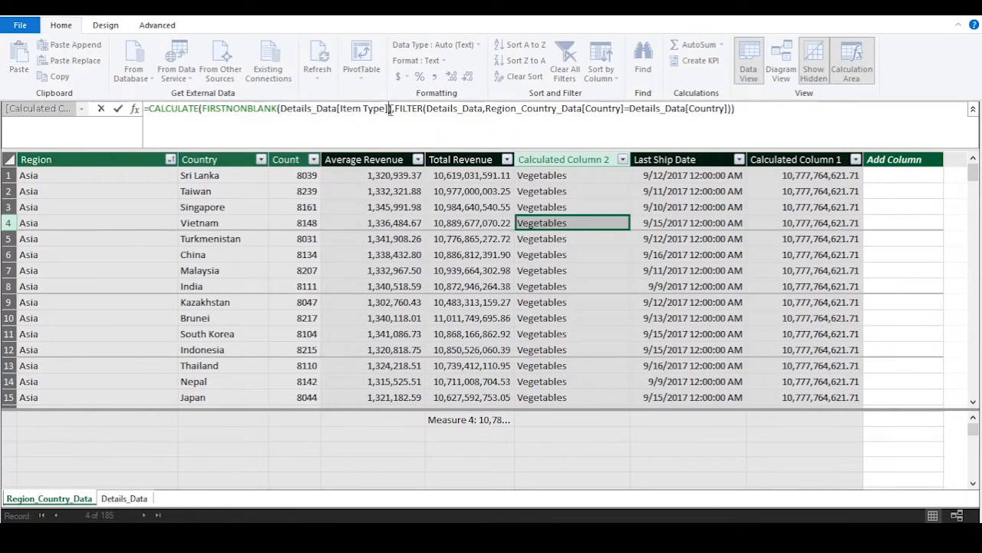
text(,)
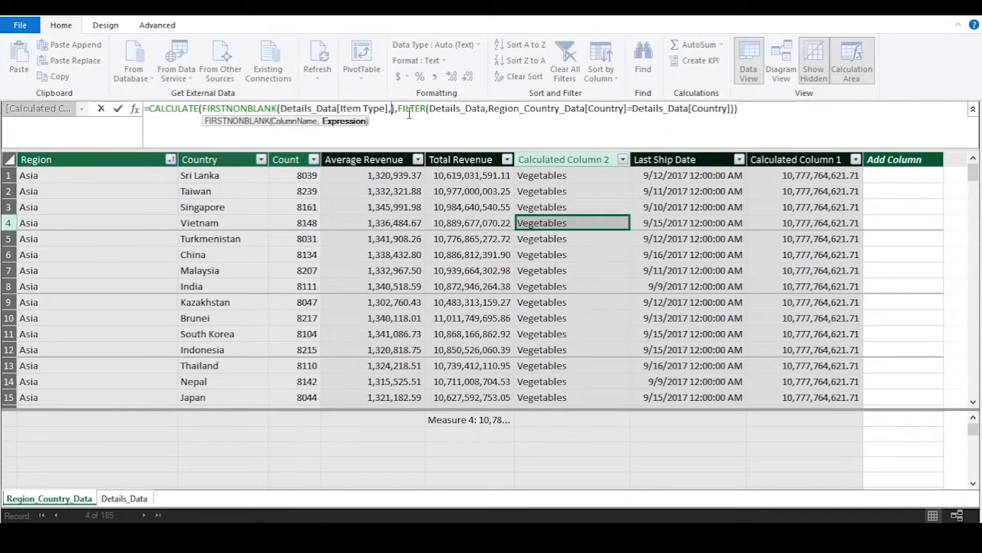
text(1)
key(Return)
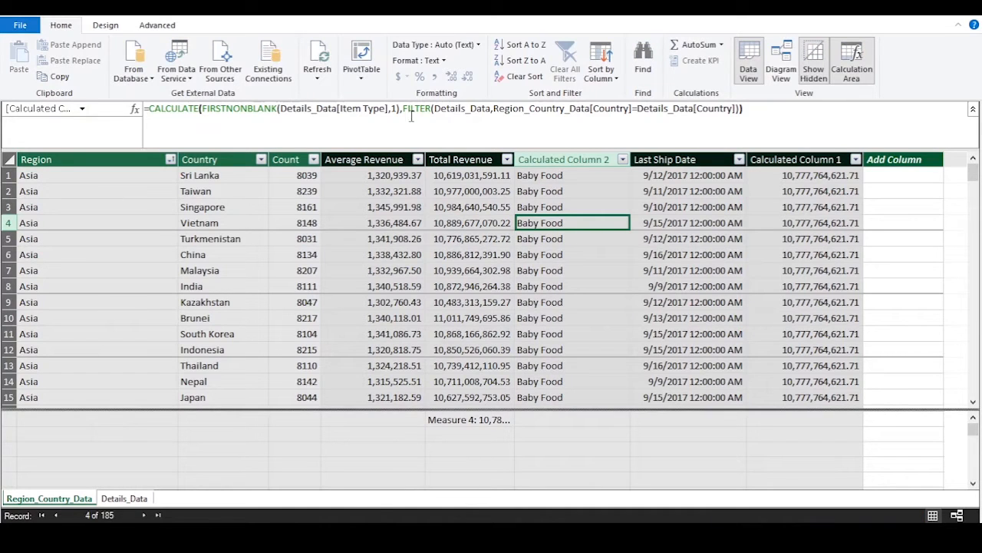
Step: Check which item types Calculated Column 2 returns with FIRSTNONBLANK across the countries in Region_Country_Data
click(537, 176)
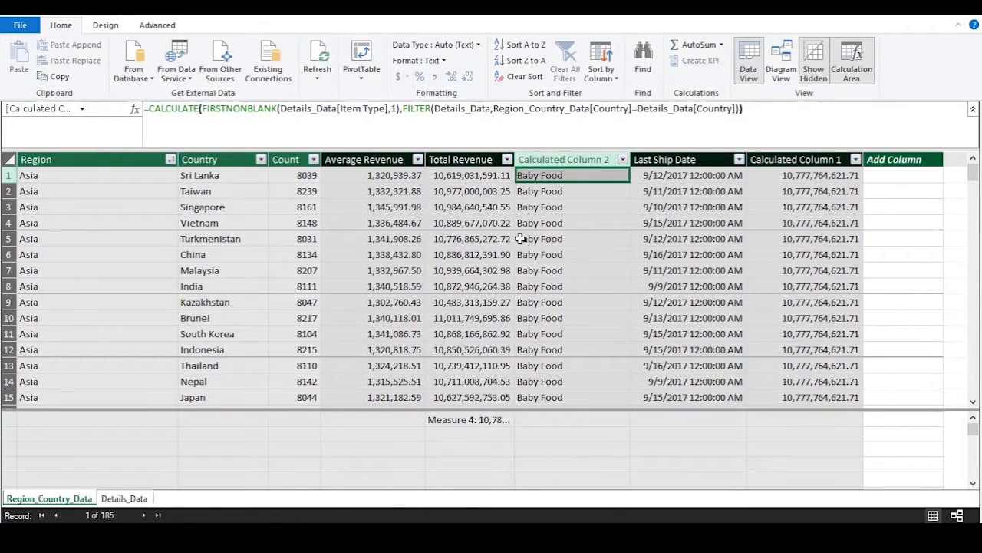
click(568, 193)
scroll(541, 269, down, 1)
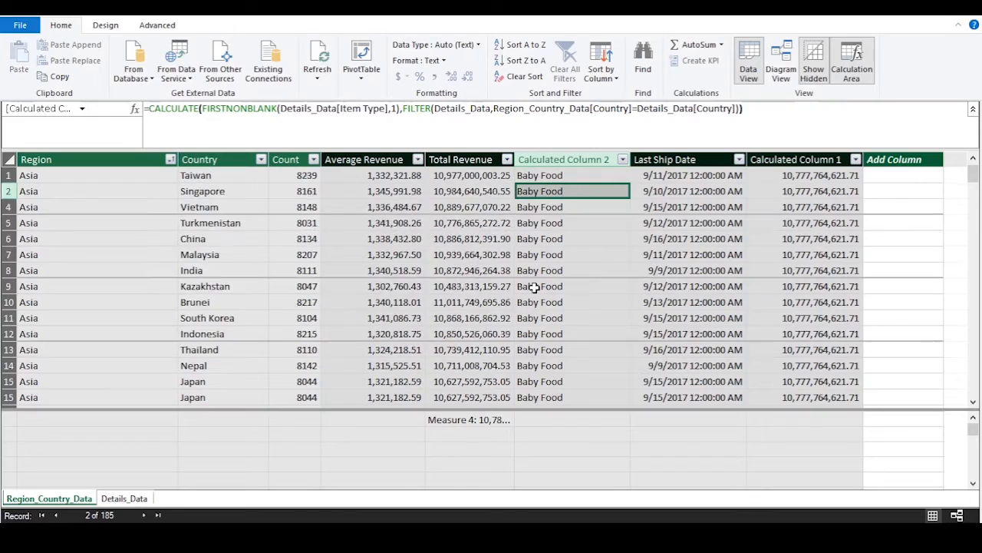
scroll(557, 357, down, 5)
scroll(562, 360, down, 3)
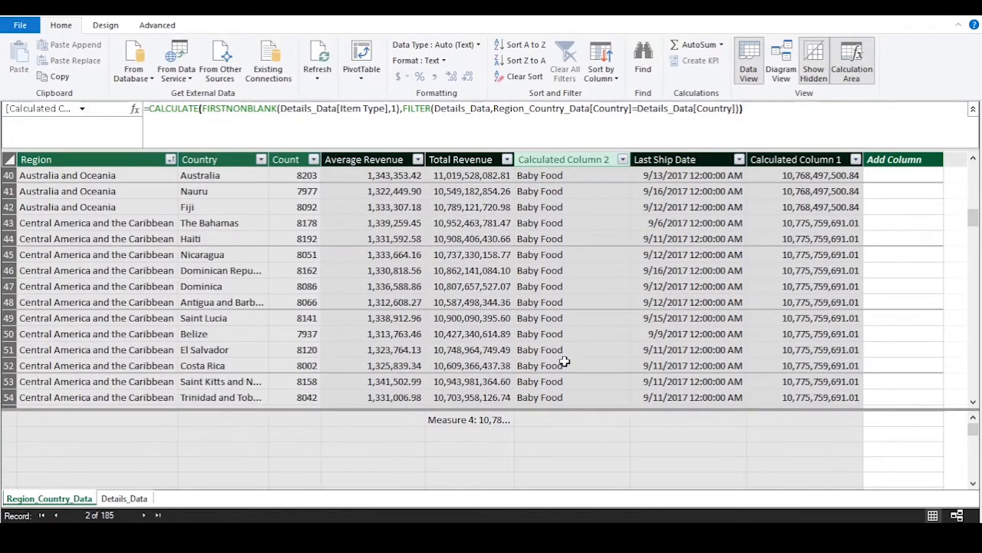
scroll(563, 364, up, 9)
scroll(562, 369, up, 1)
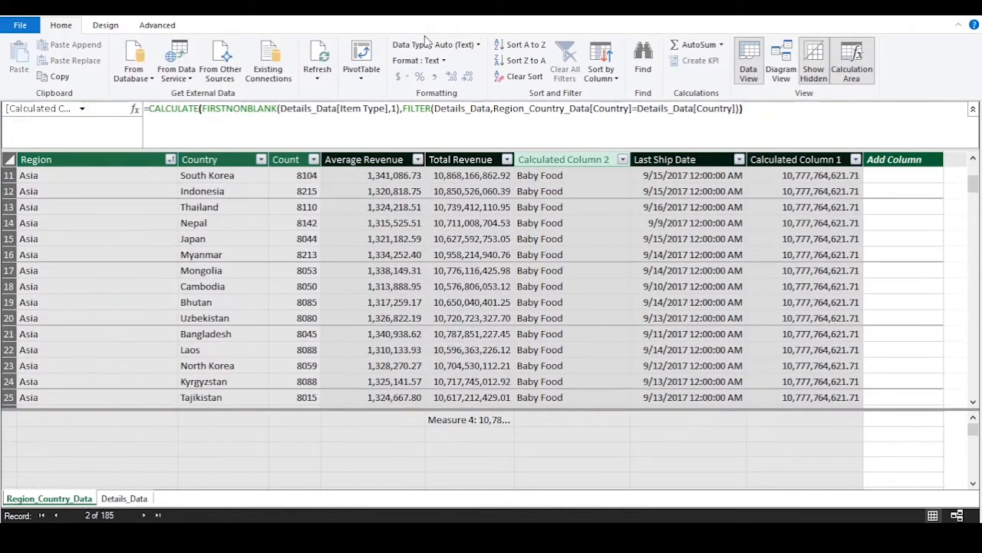
scroll(622, 275, up, 4)
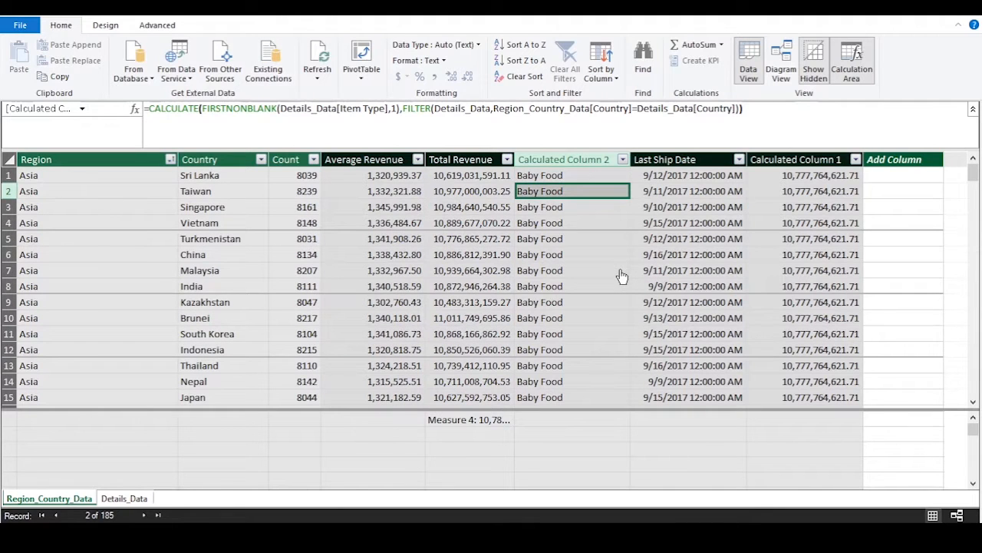
Step: Examine the MAX expression on Ship Date in the Last Ship Date column's CALCULATE formula, leaving the formula as it is
click(731, 198)
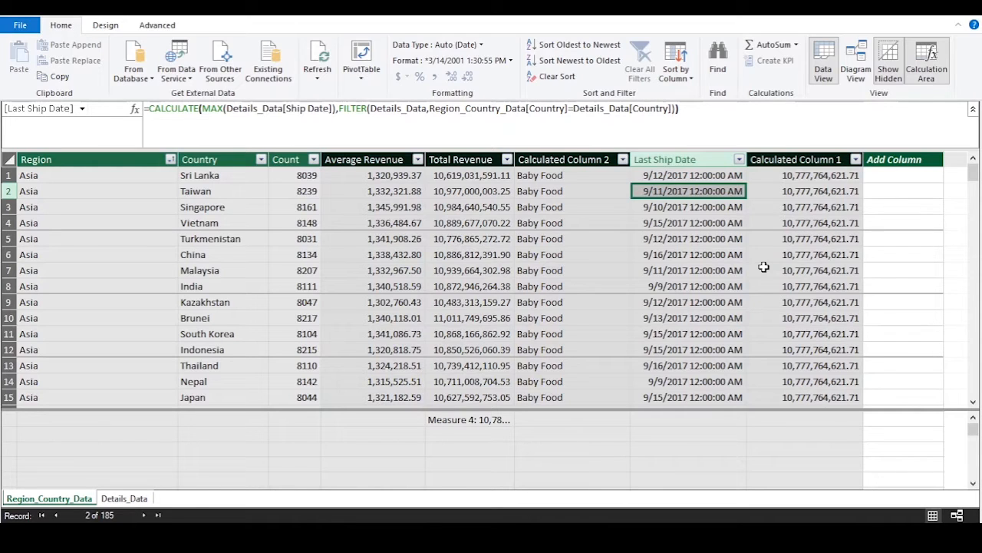
click(728, 181)
drag(205, 112, 340, 117)
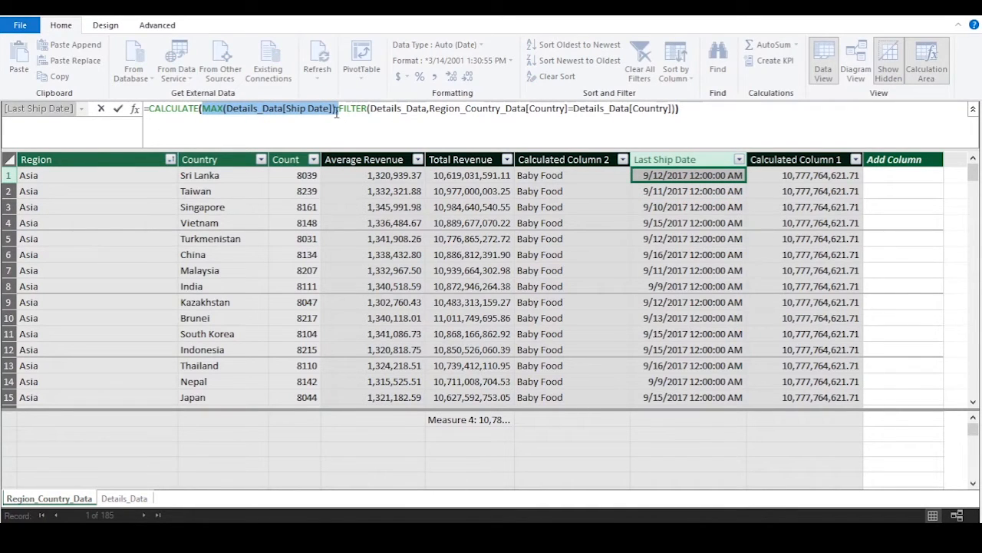
click(287, 109)
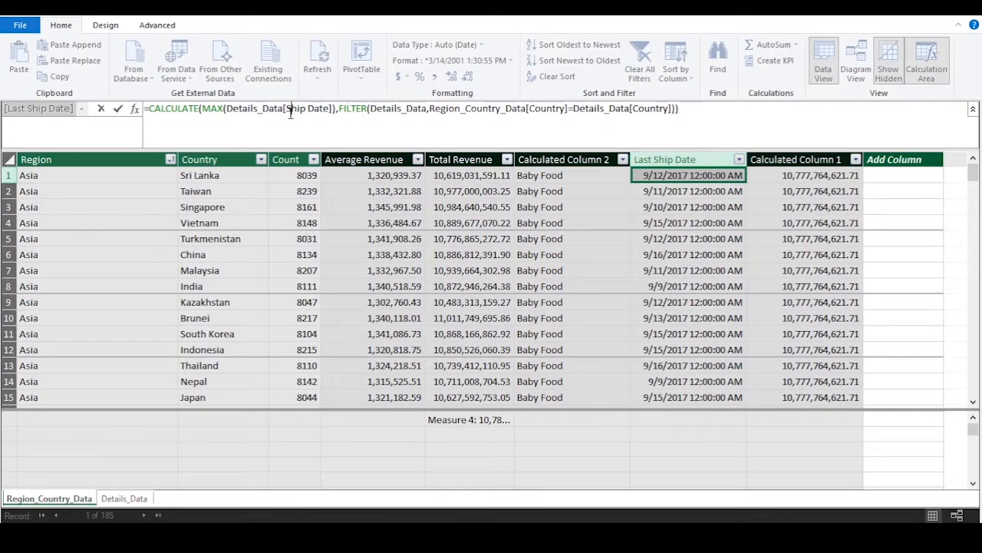
key(Escape)
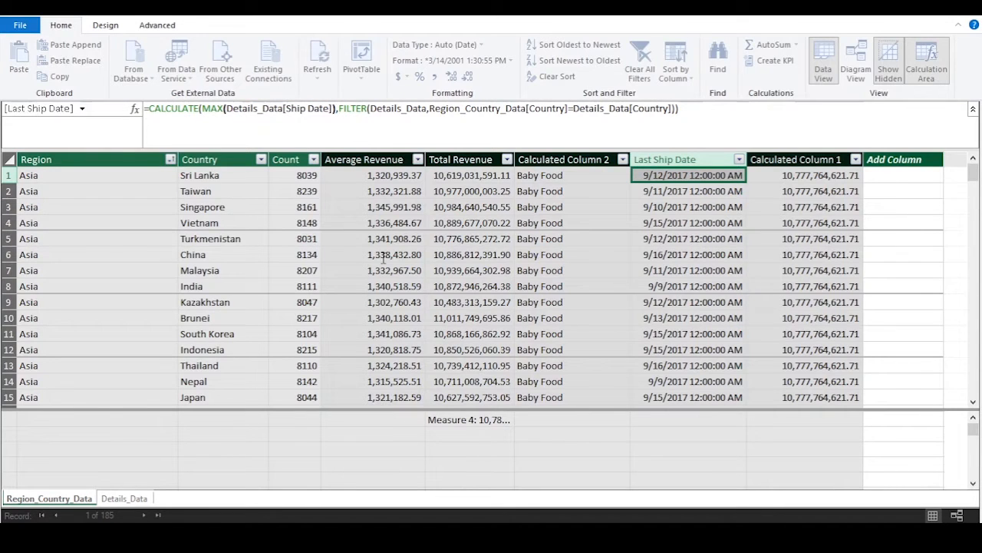
Step: Sort the Sri Lanka rows in Details_Data by Ship Date from newest to oldest and select the first Ship Date
click(119, 500)
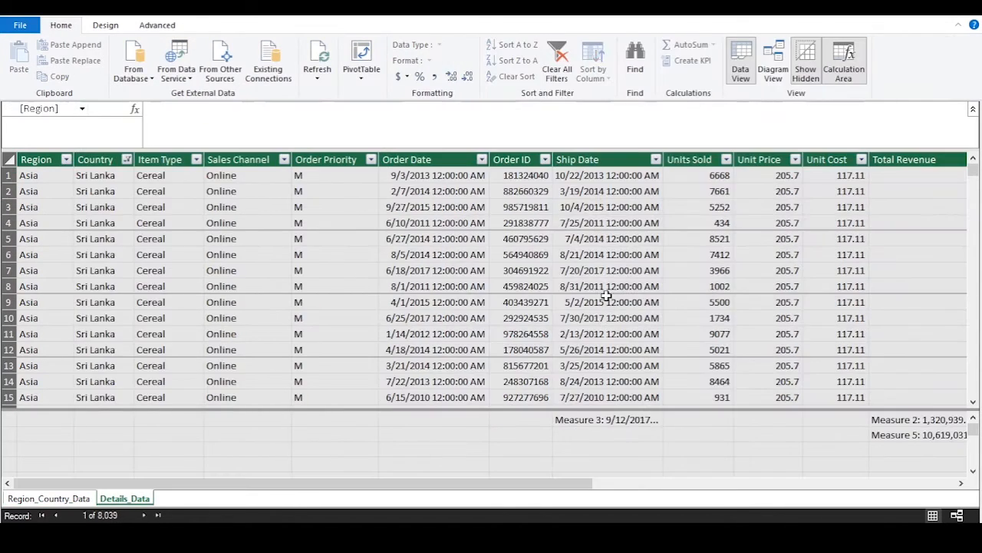
click(631, 192)
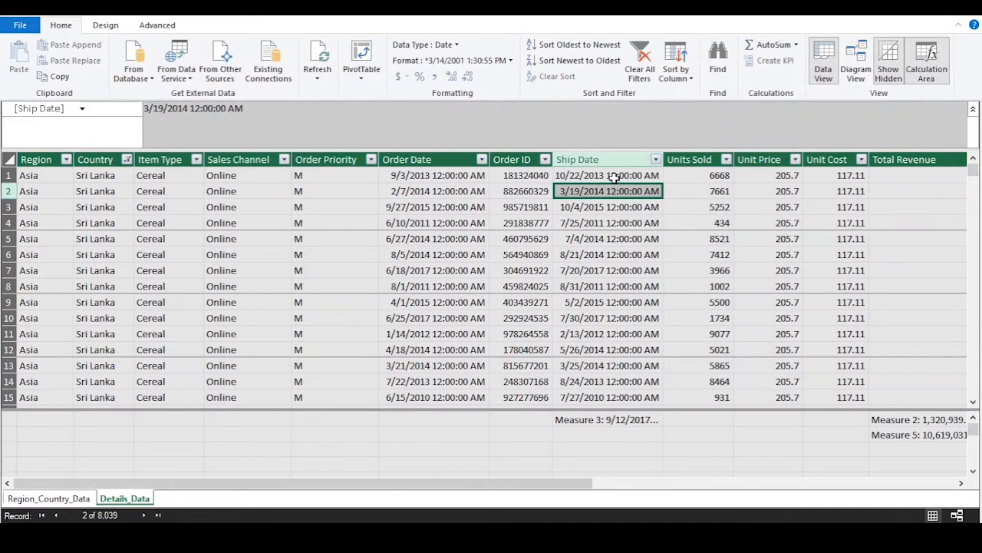
drag(620, 174, 592, 264)
click(106, 184)
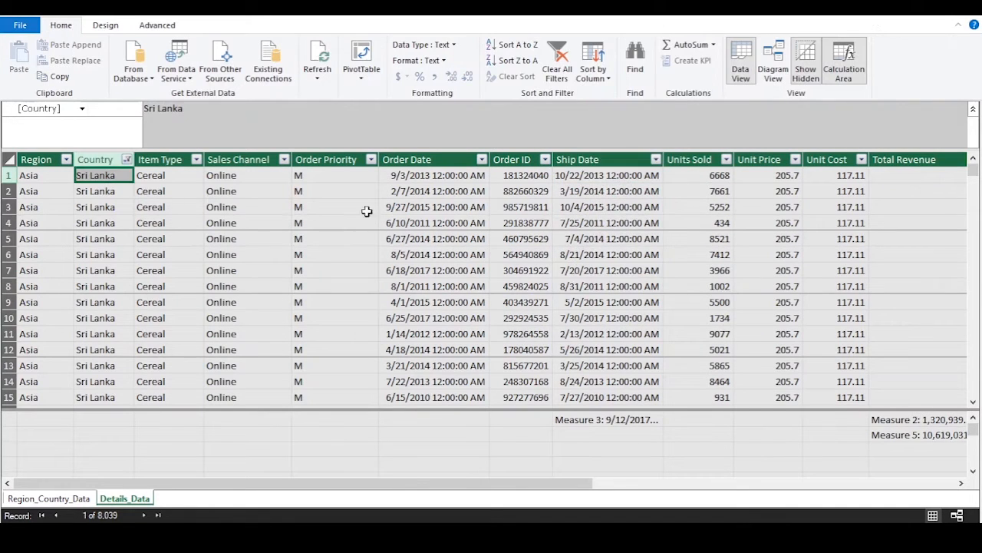
click(625, 190)
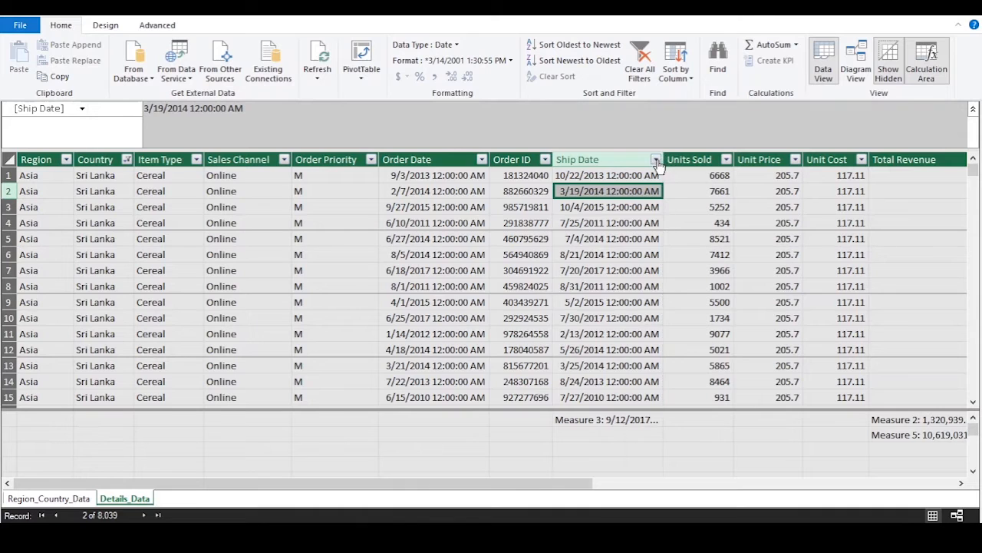
click(656, 159)
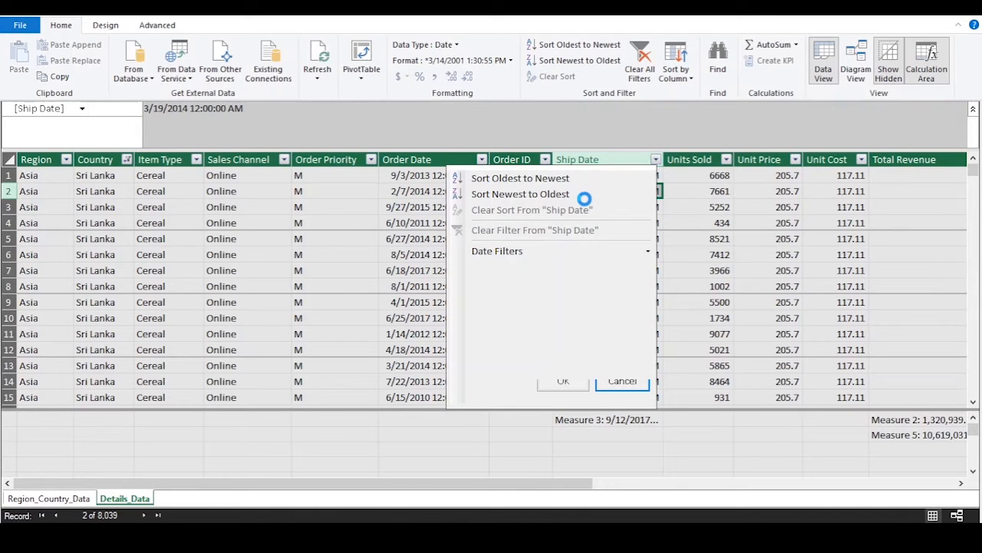
click(584, 197)
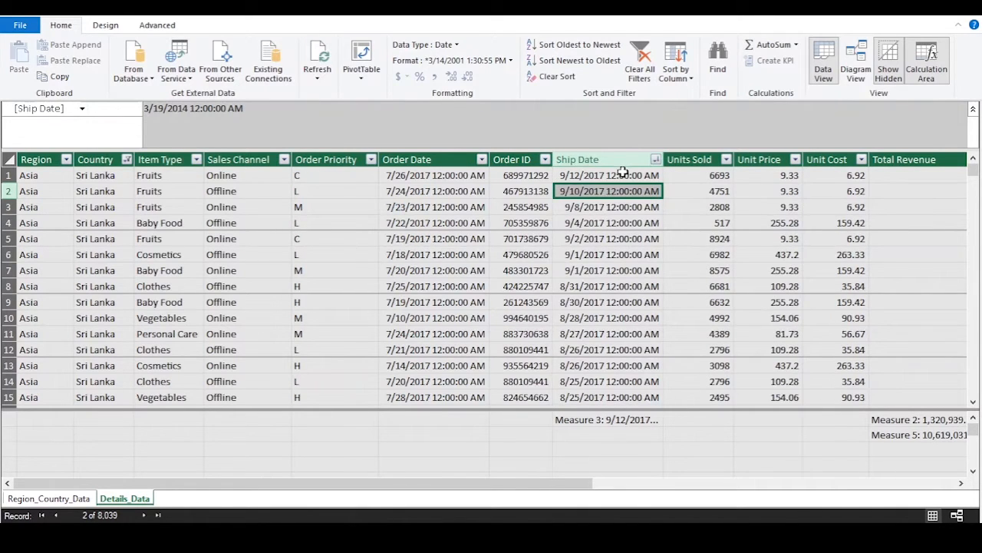
click(612, 178)
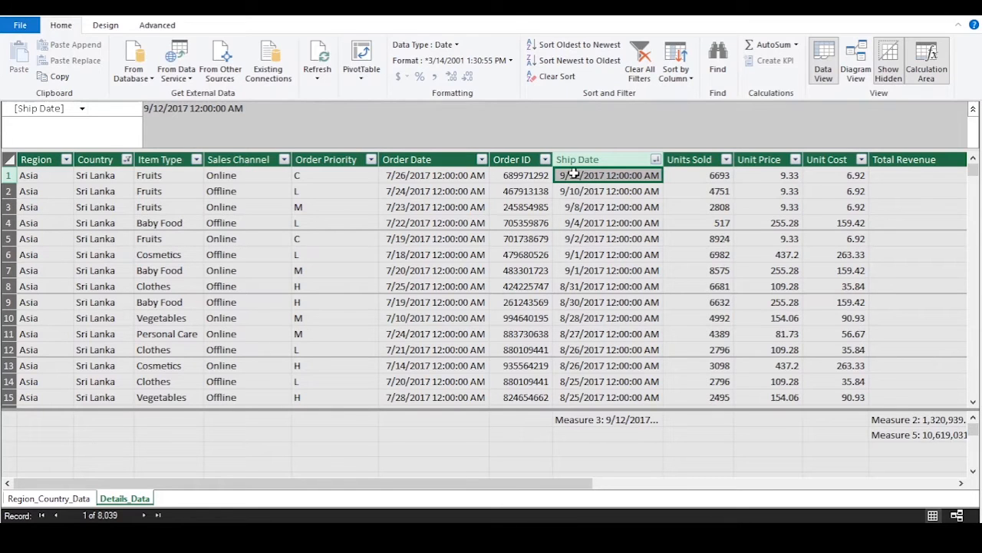
Step: Compare Sri Lanka's Last Ship Date in Region_Country_Data with the sorted details and check the dates for several other countries
click(49, 498)
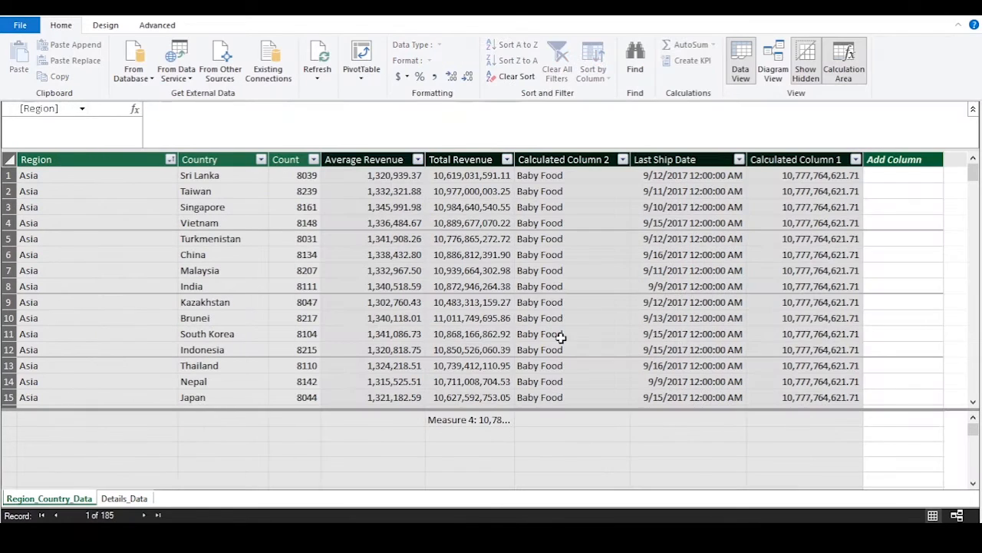
click(678, 177)
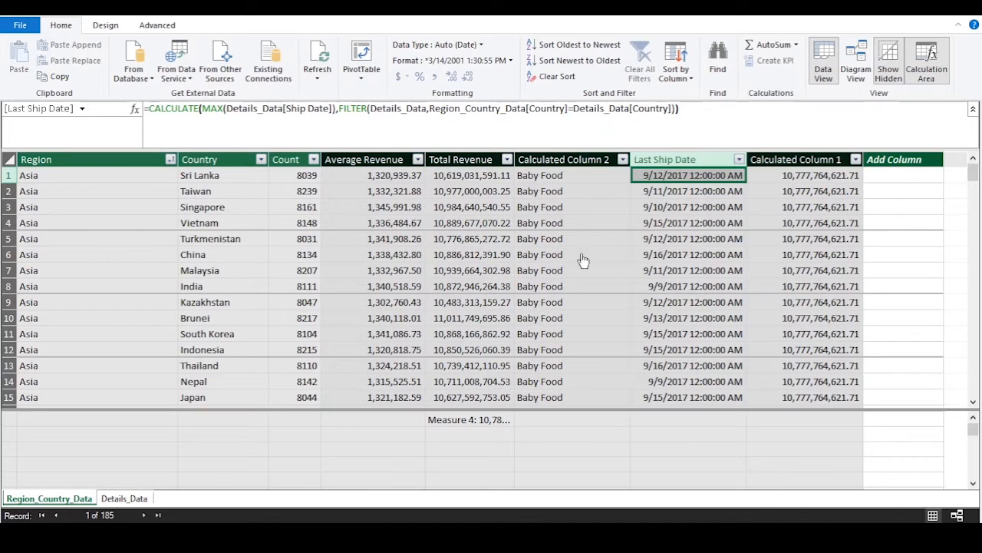
click(724, 192)
click(687, 242)
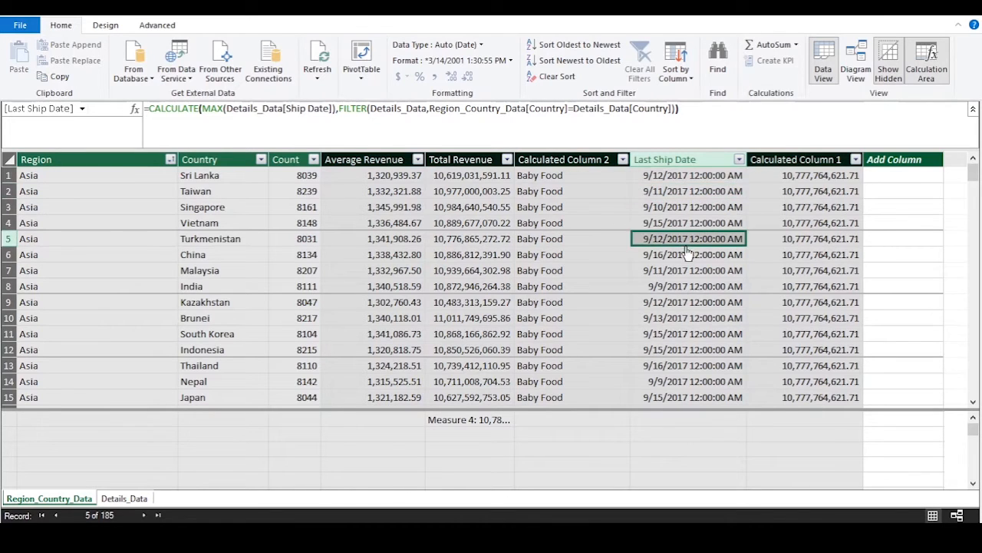
click(680, 302)
click(671, 352)
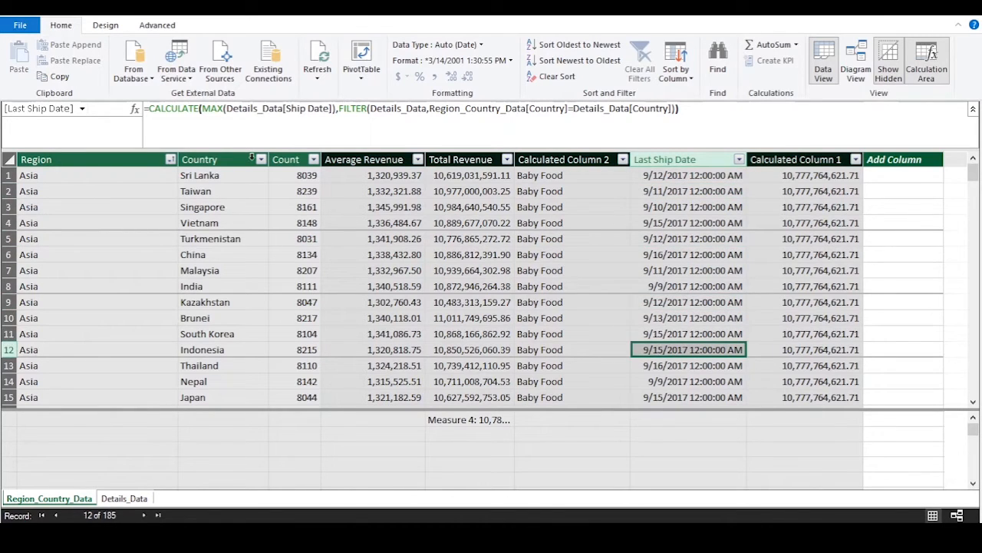
Step: Replace MAX with MIN in the Last Ship Date column's CALCULATE formula so it returns each country's earliest Ship Date
click(224, 108)
key(BackSpace)
key(BackSpace)
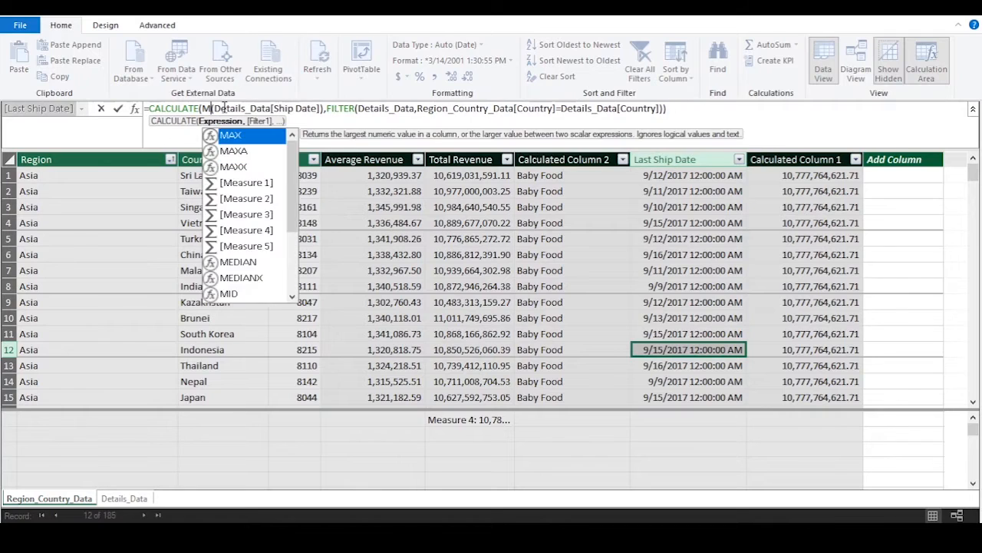
text(IN)
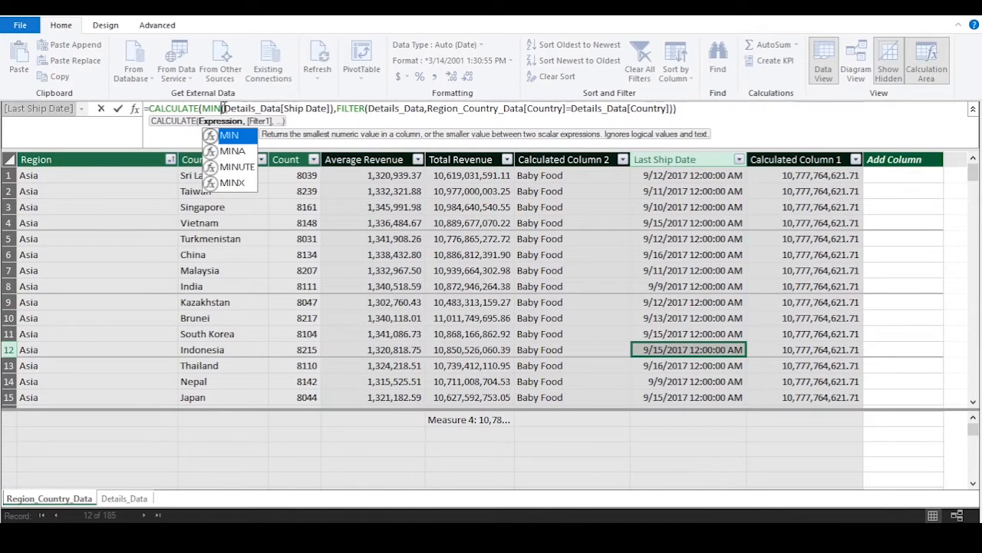
text(()
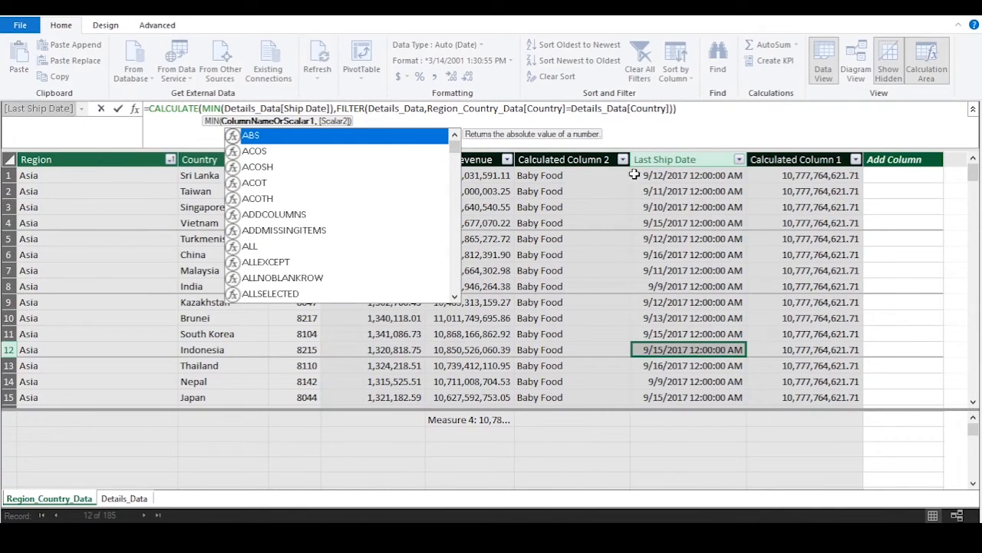
click(708, 109)
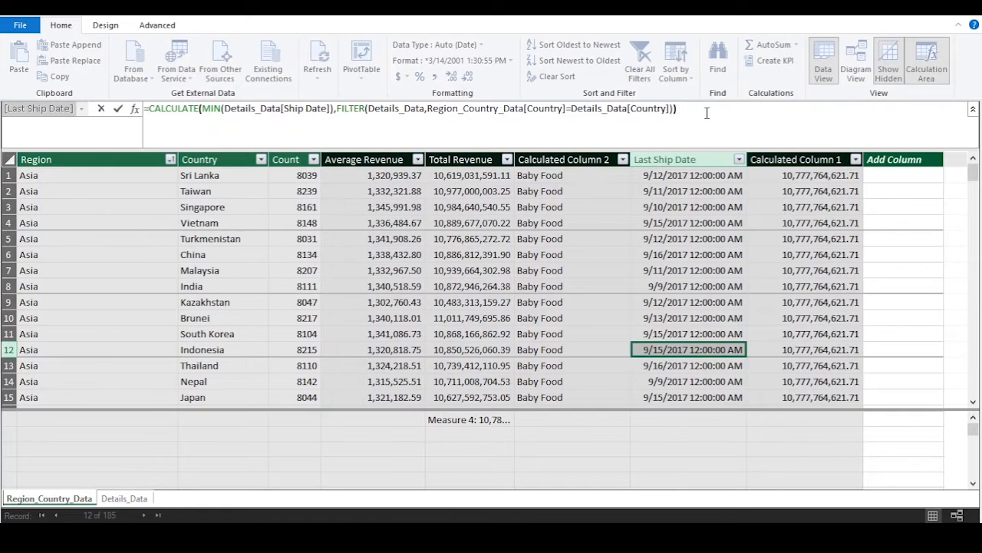
key(Return)
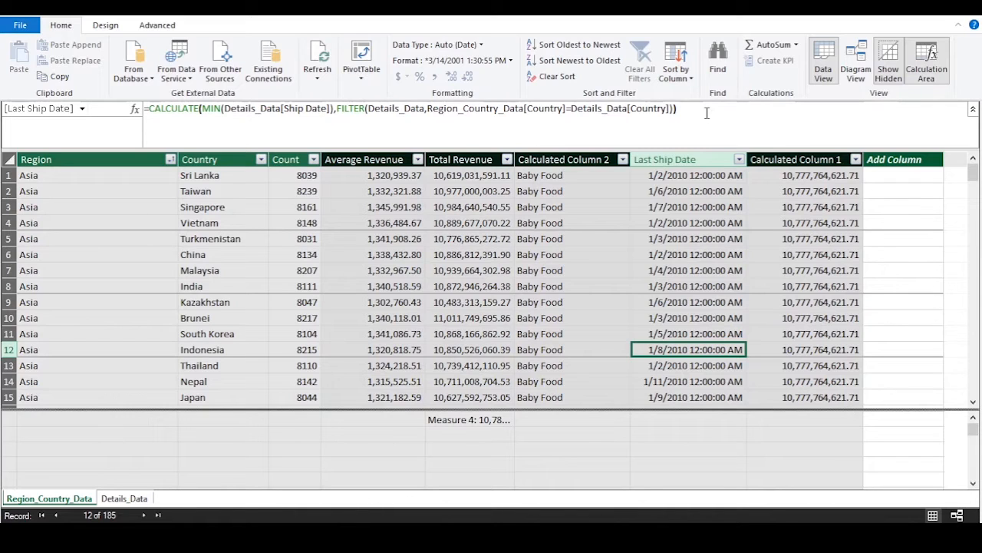
Step: Review the FILTER and MIN arguments of the Last Ship Date formula and restore MAX as its aggregation function
drag(338, 108, 665, 109)
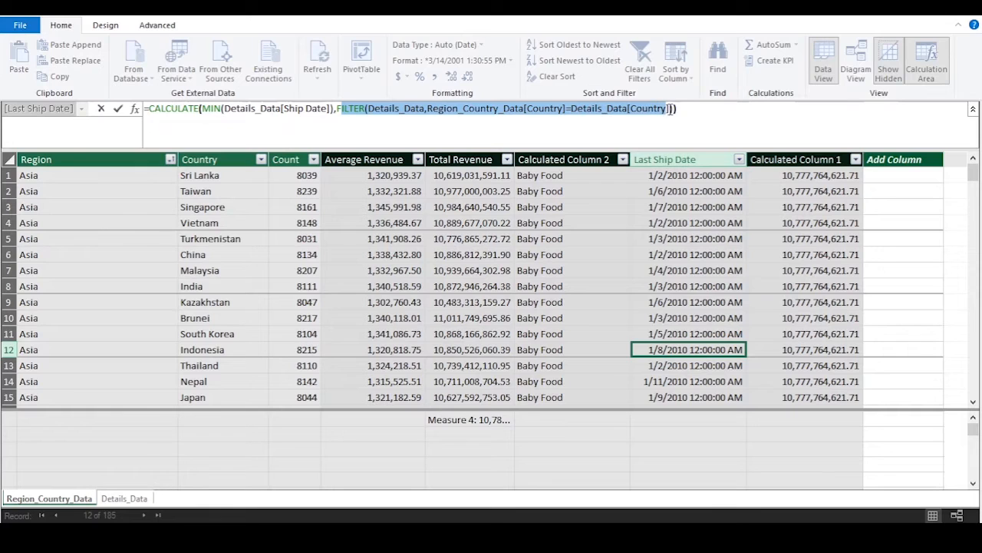
drag(334, 109, 203, 109)
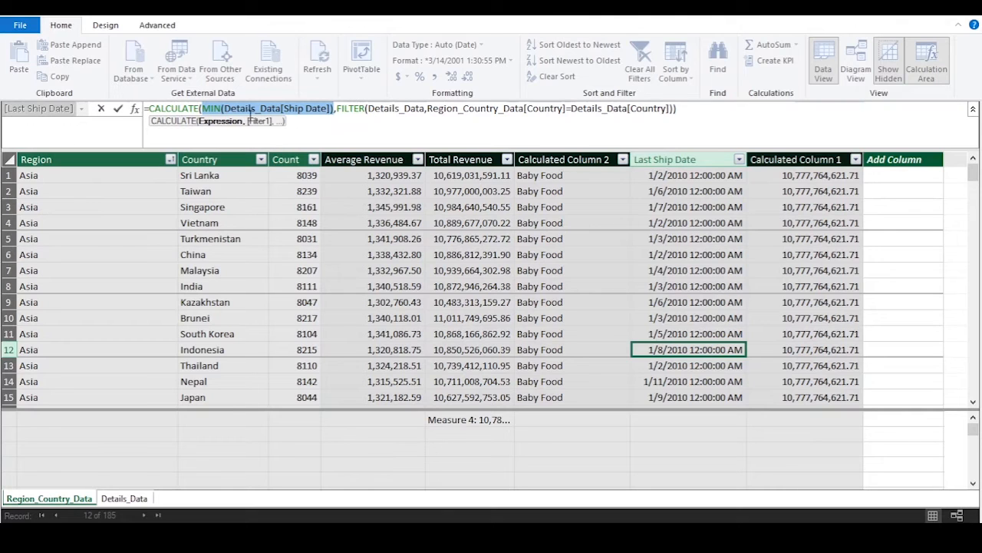
click(221, 108)
key(BackSpace)
key(BackSpace)
key(BackSpace)
text(MAX)
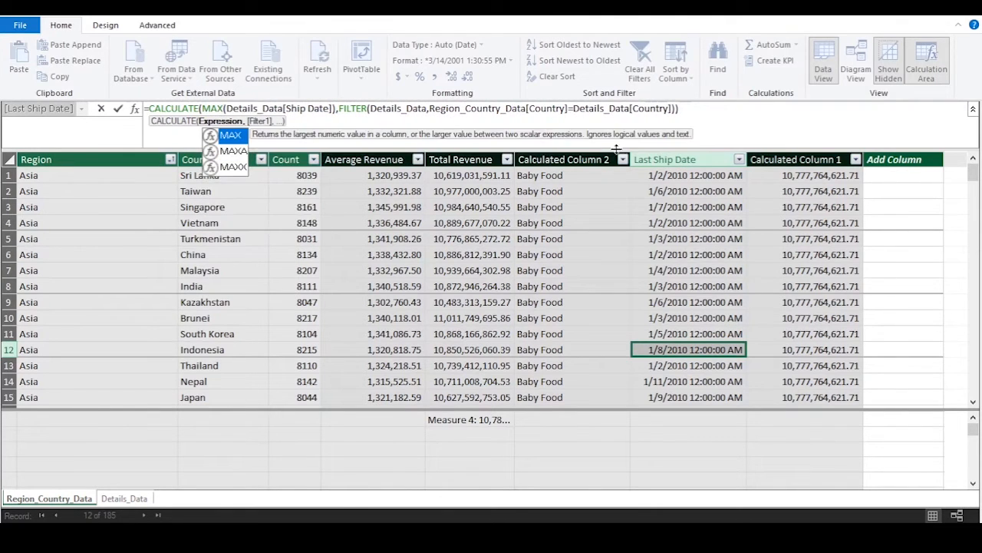
key(Return)
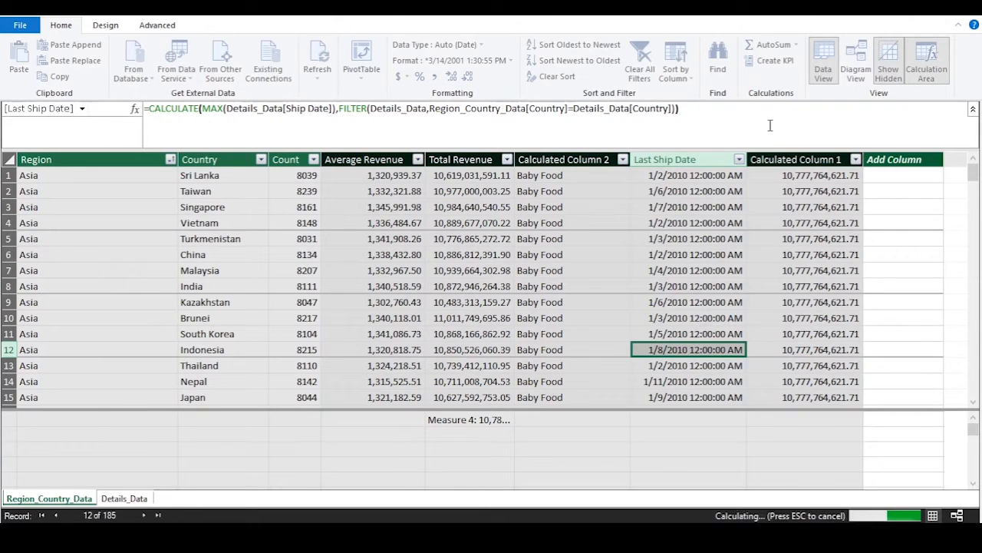
Step: Examine Calculated Column 1's formula and its values for several Asian countries
click(779, 185)
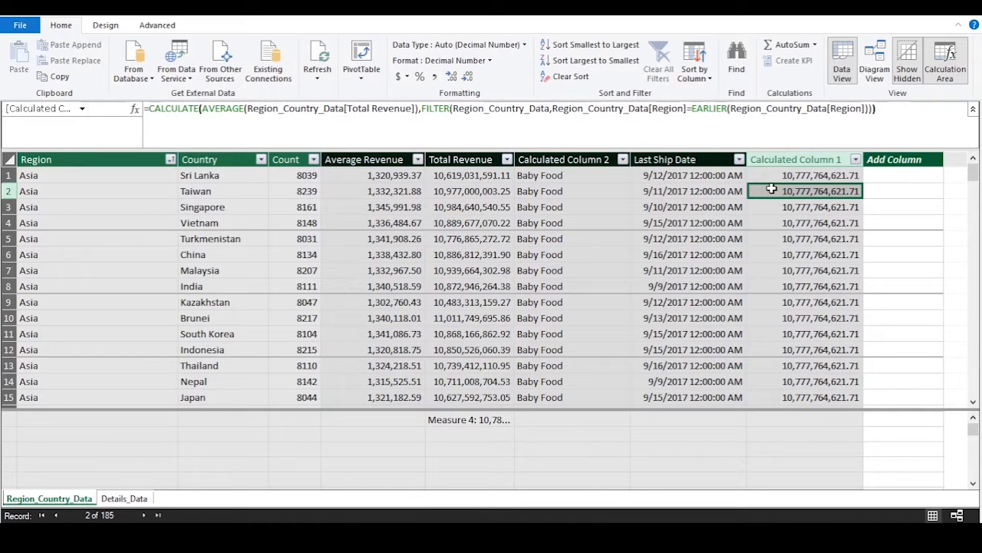
click(836, 254)
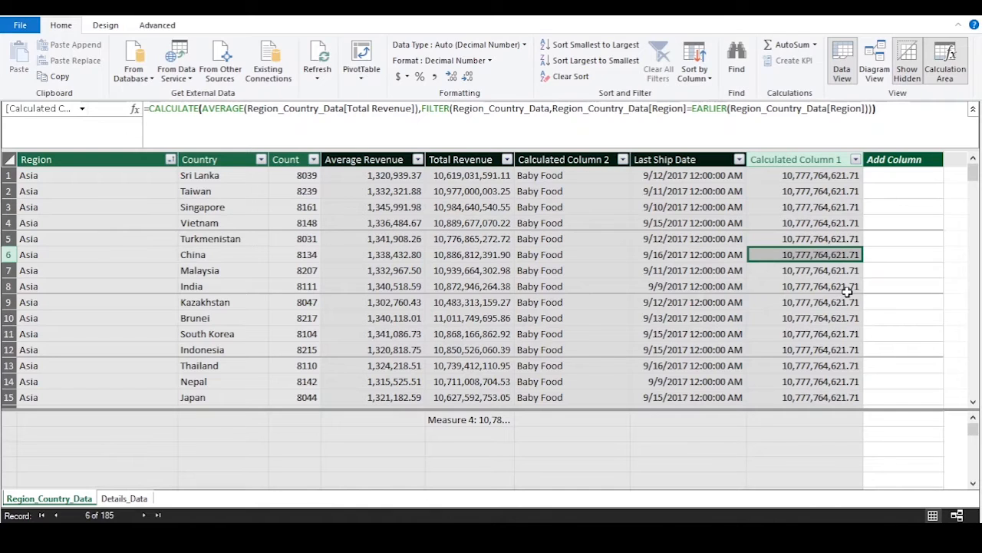
click(818, 202)
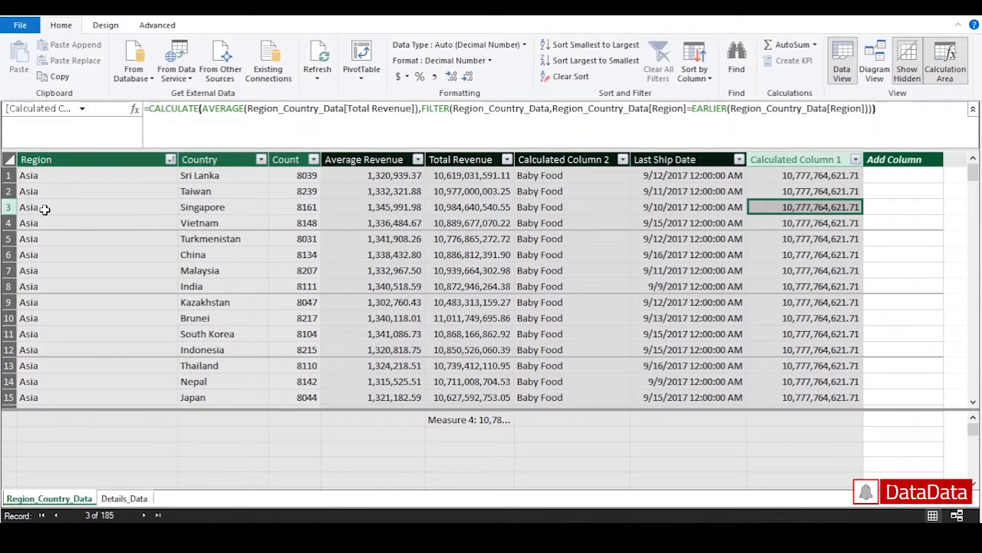
Step: Review the Asian countries in Region_Country_Data together with their Region and the Total Revenue column's formula
click(200, 176)
click(209, 198)
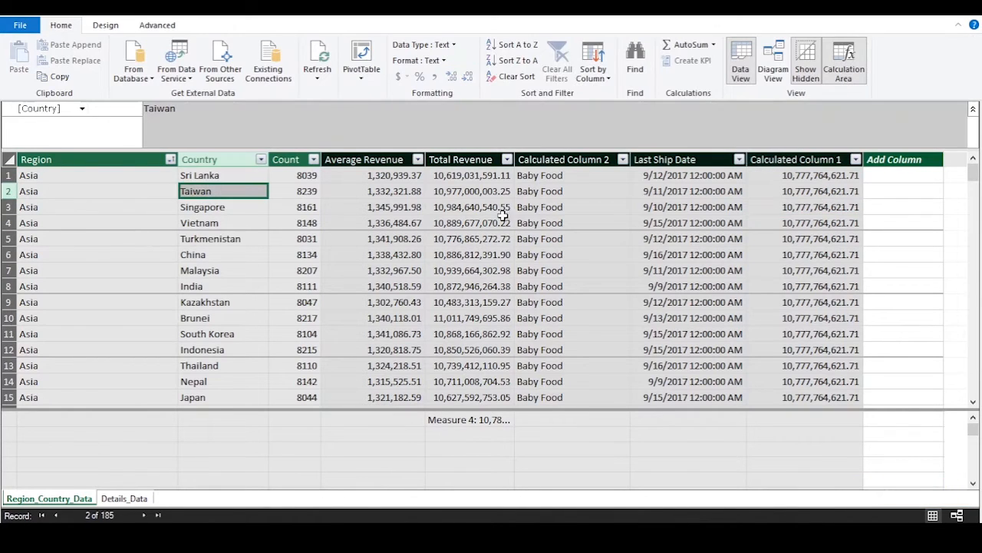
click(494, 176)
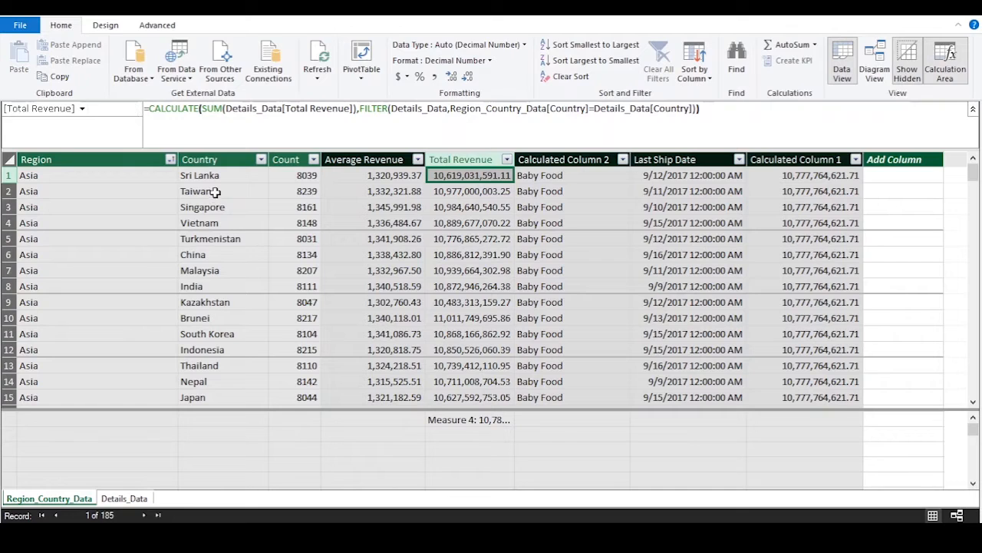
click(219, 177)
click(231, 238)
click(238, 292)
click(244, 330)
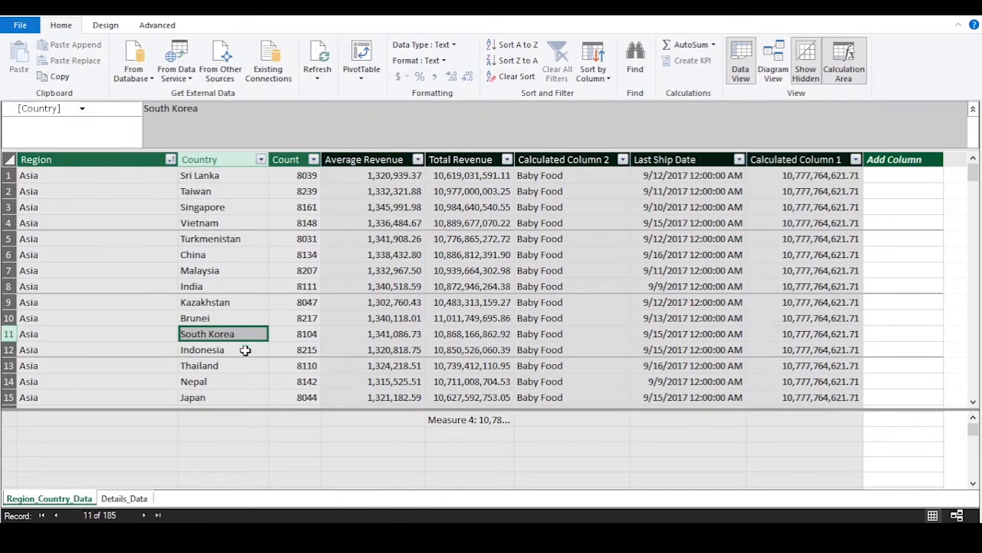
click(87, 192)
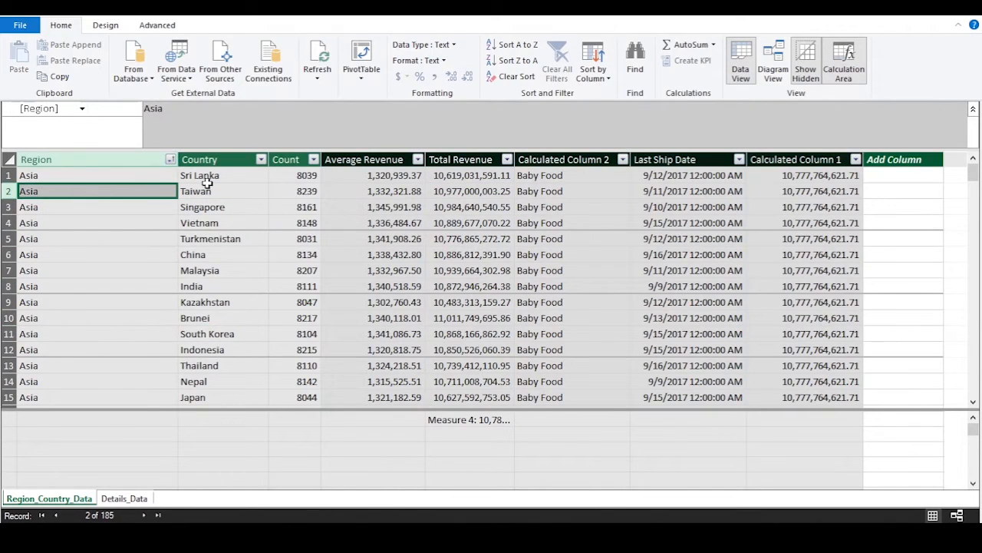
drag(210, 176, 230, 331)
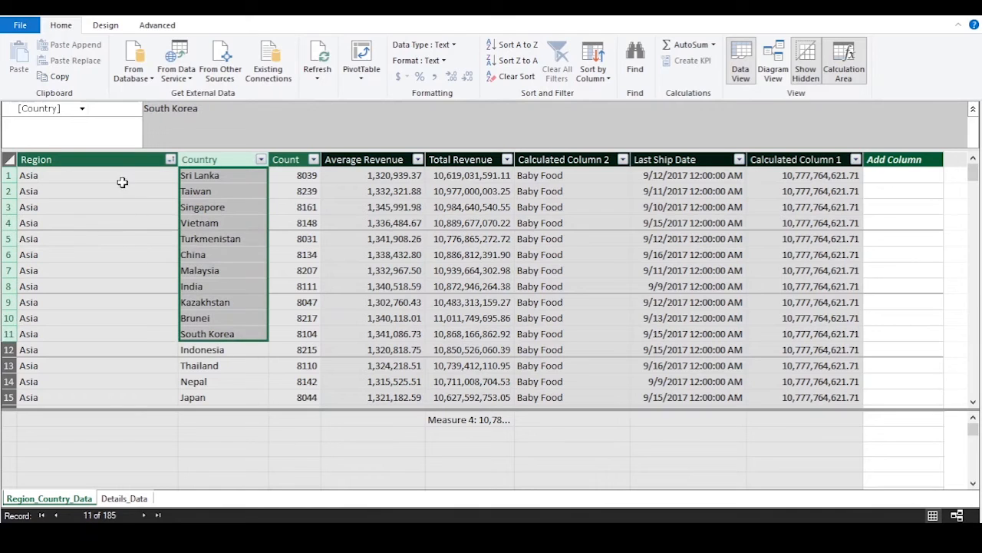
Step: Fit the Region column's width to its contents and review the Region, Country and Total Revenue cells for Asia
double_click(178, 158)
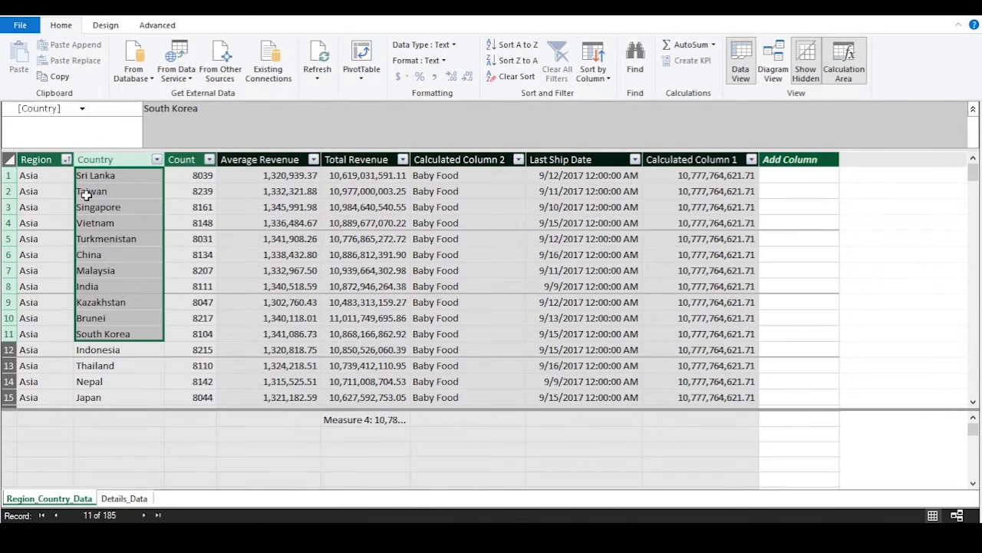
drag(43, 178, 51, 223)
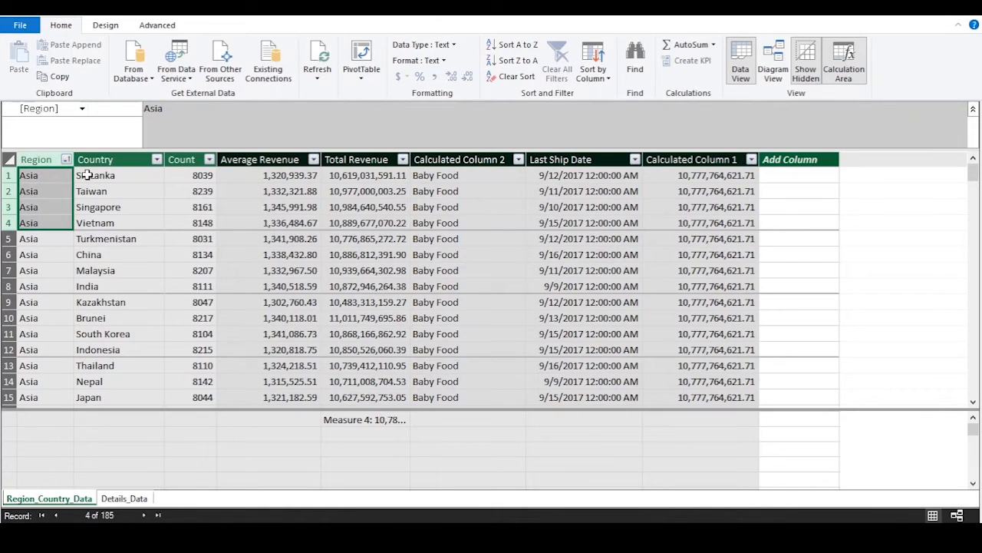
drag(94, 175, 100, 318)
drag(43, 177, 46, 353)
drag(46, 178, 34, 379)
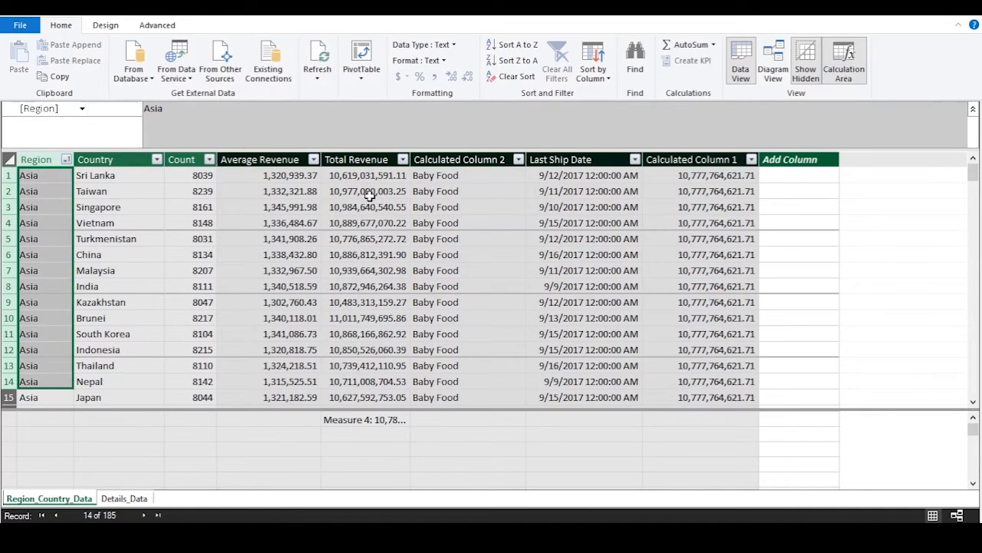
drag(370, 177, 361, 317)
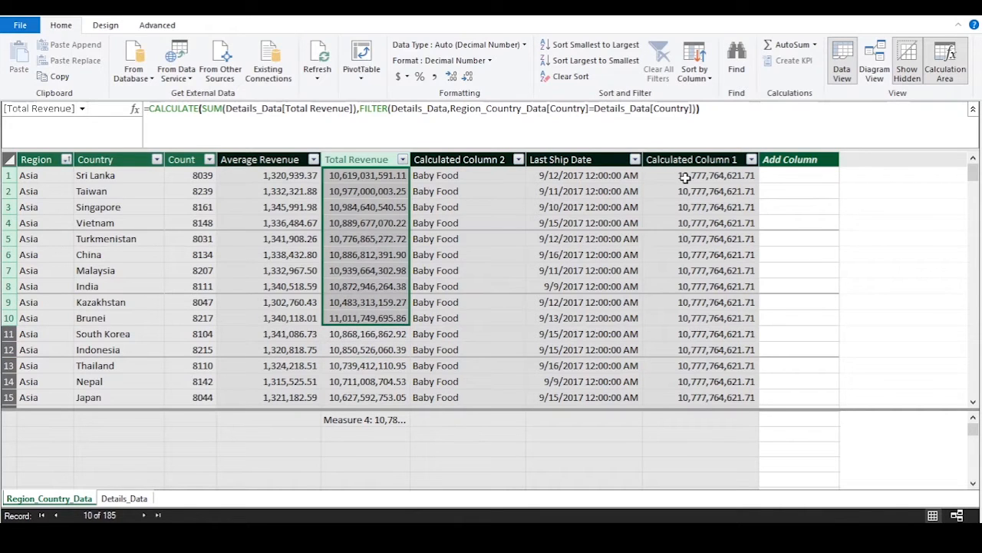
Step: Examine the AVERAGE expression on Region_Country_Data[Total Revenue] in Calculated Column 1's CALCULATE formula
click(683, 175)
click(166, 114)
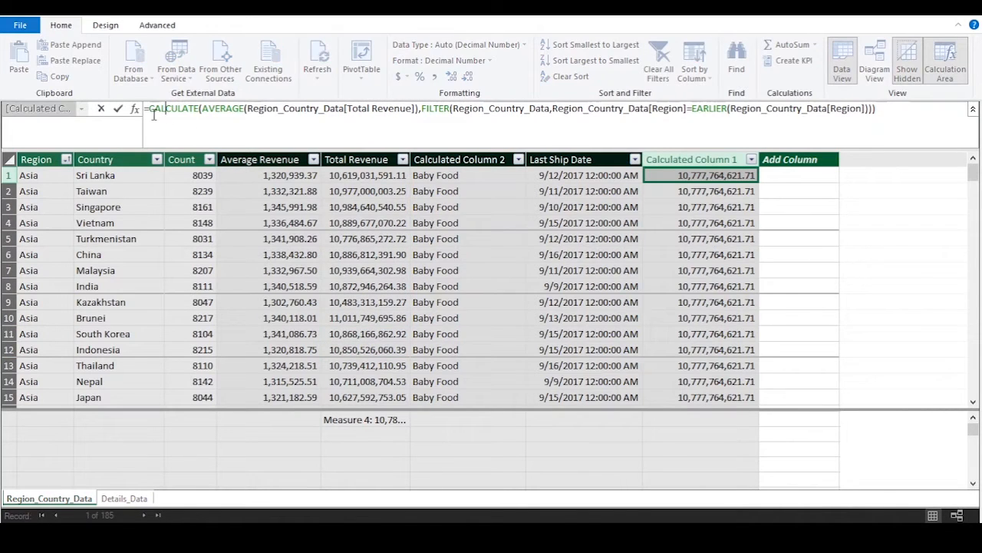
drag(202, 108, 421, 106)
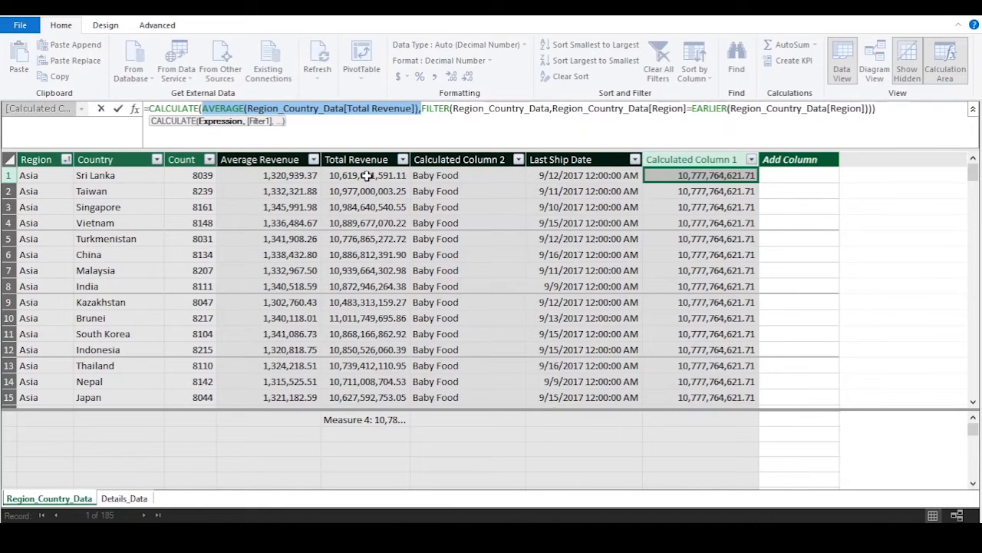
click(346, 109)
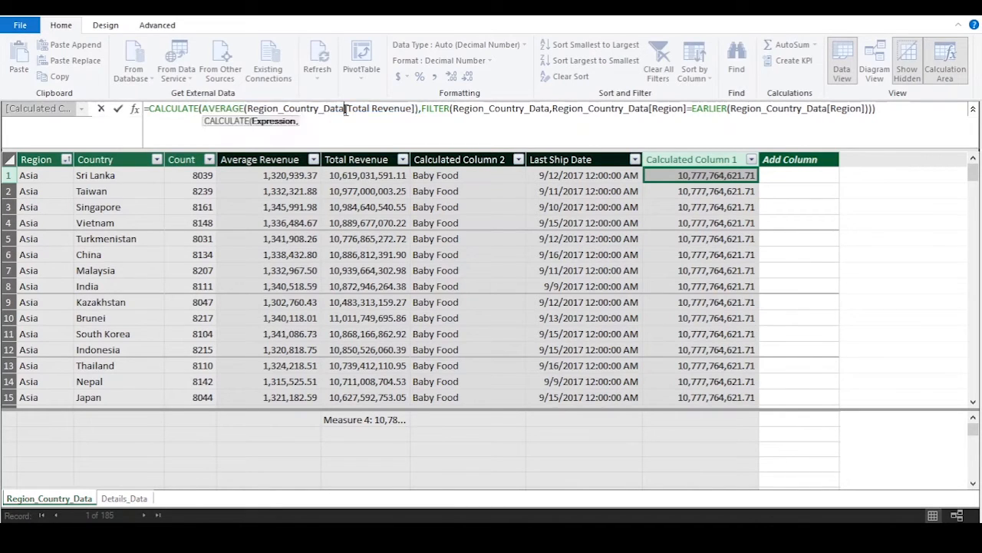
click(420, 108)
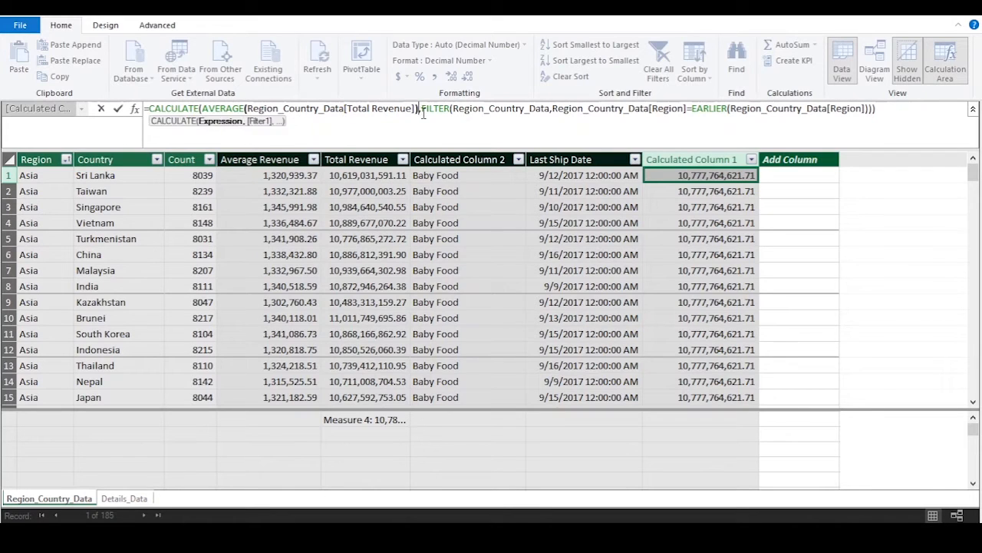
Step: Examine the FILTER part of Calculated Column 1's formula, covering its Region_Country_Data table argument and the Region column in its condition
drag(424, 108, 448, 113)
click(421, 108)
click(453, 109)
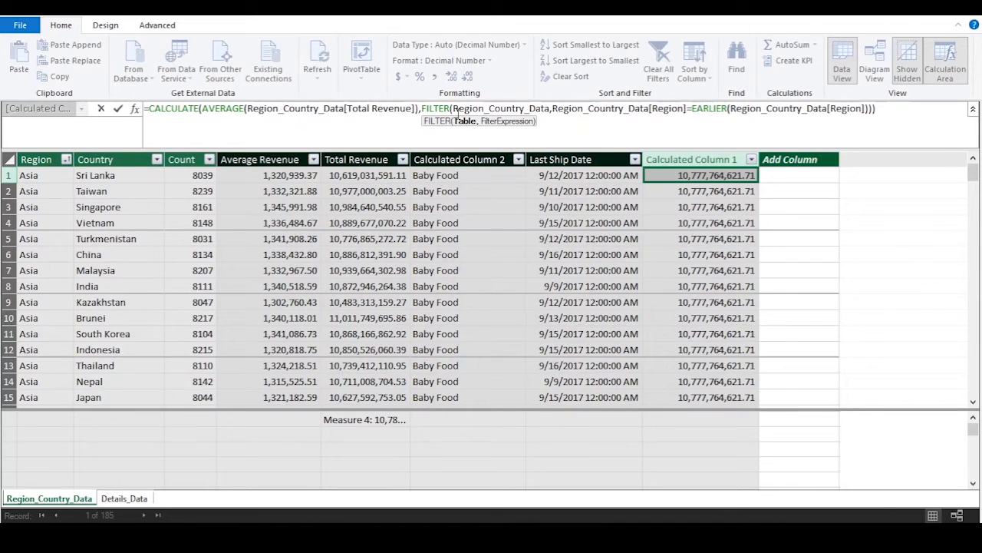
drag(457, 112, 550, 111)
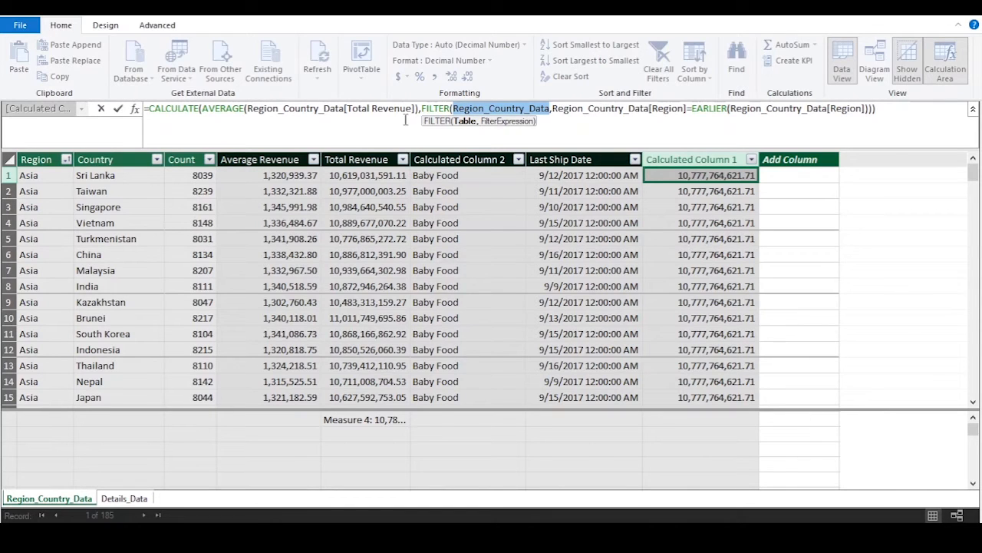
click(554, 108)
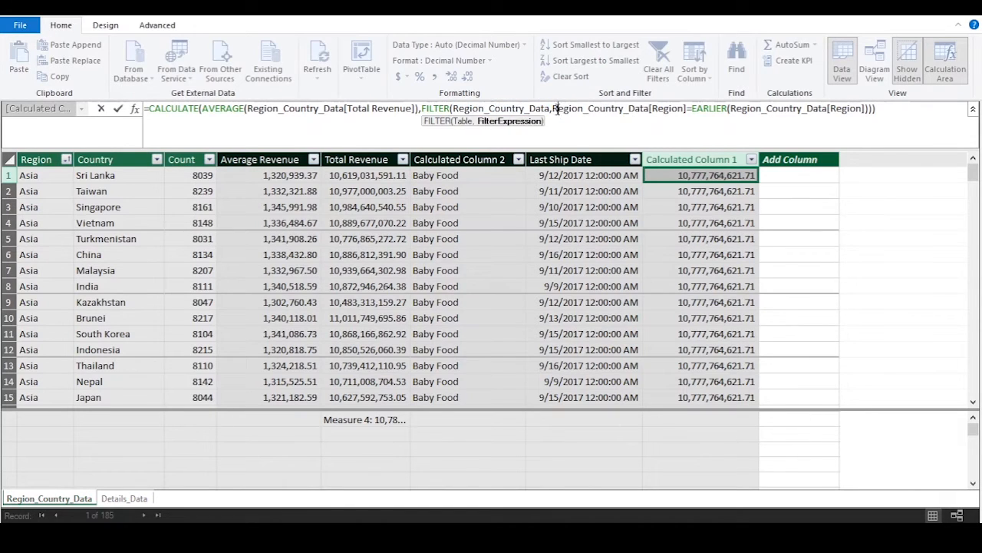
drag(554, 108, 610, 108)
drag(636, 113, 687, 114)
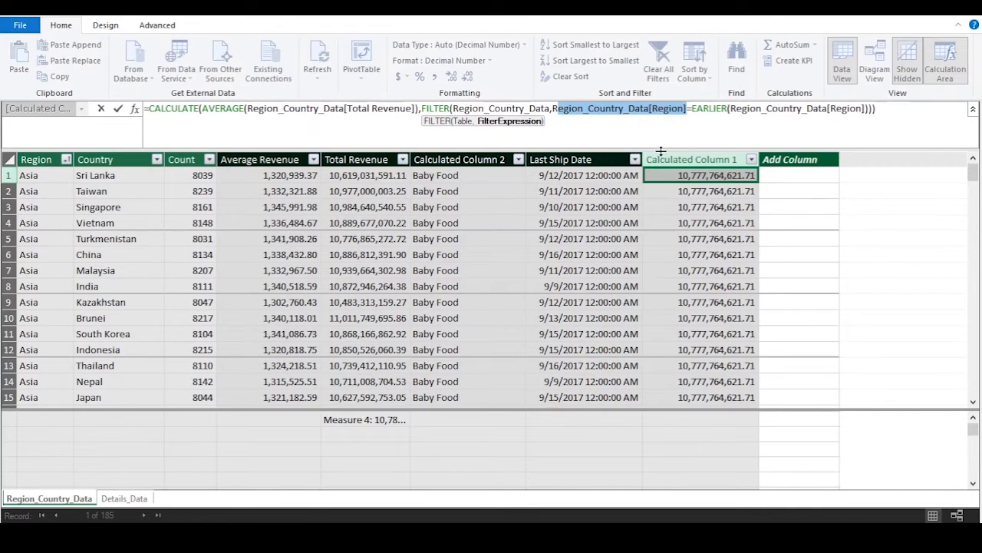
drag(552, 108, 689, 120)
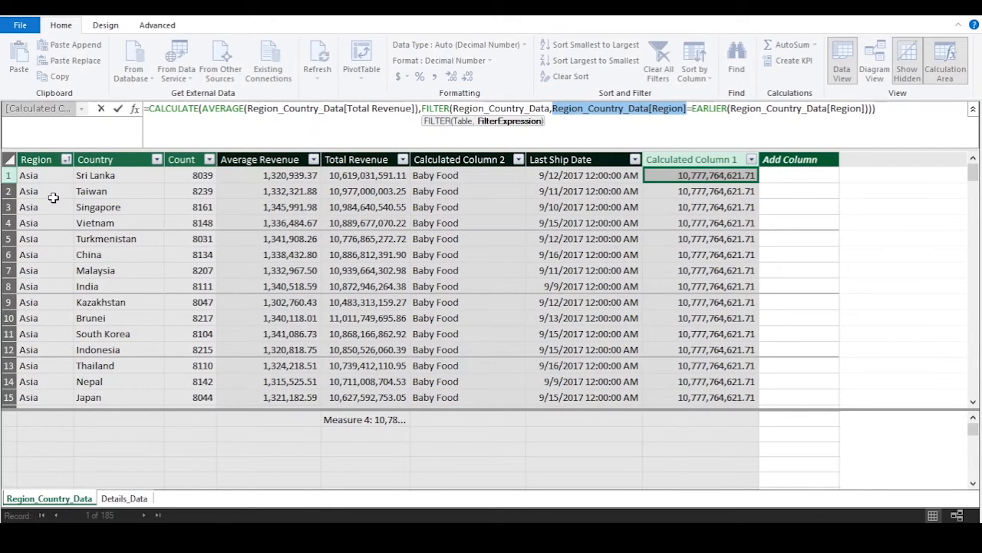
Step: Examine the EARLIER function on Region_Country_Data[Region] in the filter condition and compare the column's values between Asia and Australia
click(690, 108)
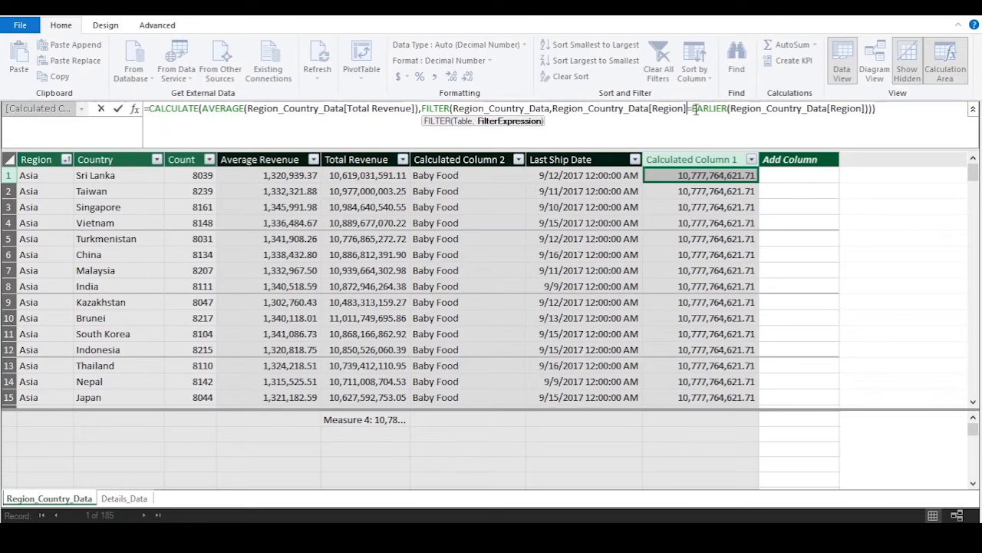
drag(695, 109, 865, 111)
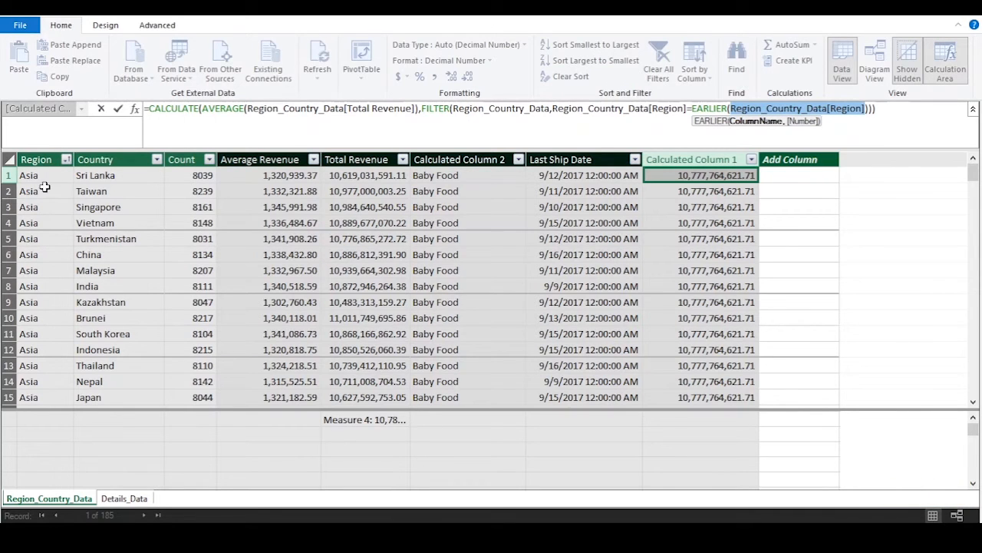
scroll(695, 211, down, 7)
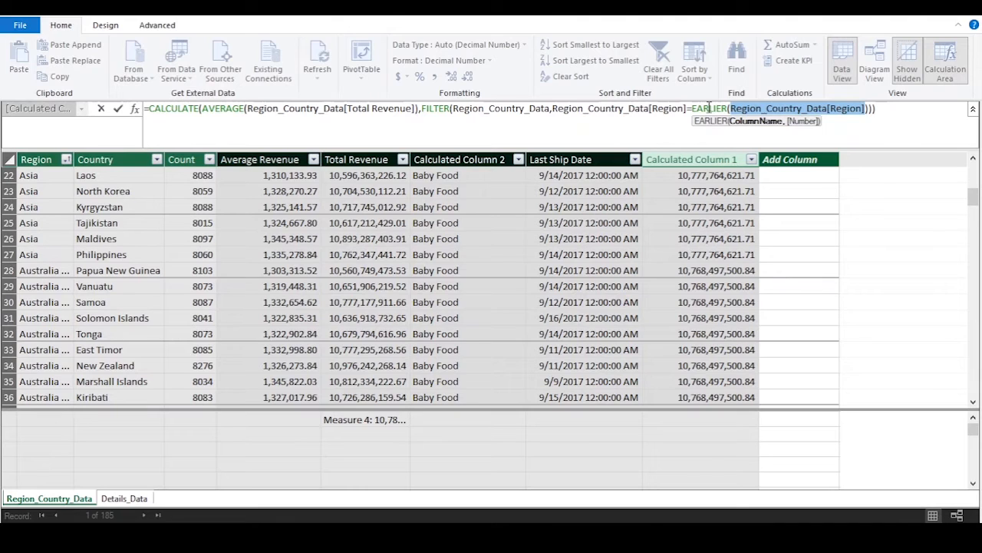
drag(691, 108, 733, 109)
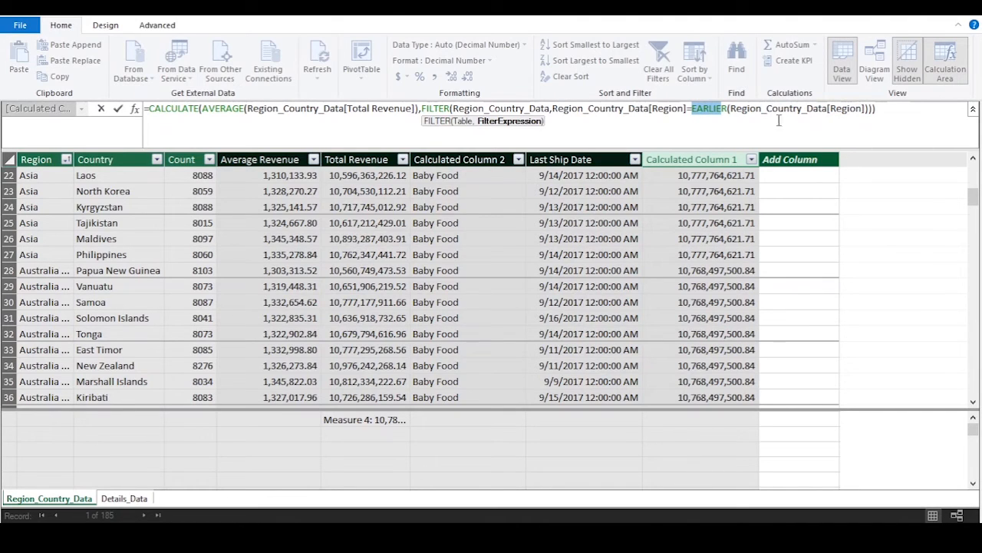
click(867, 108)
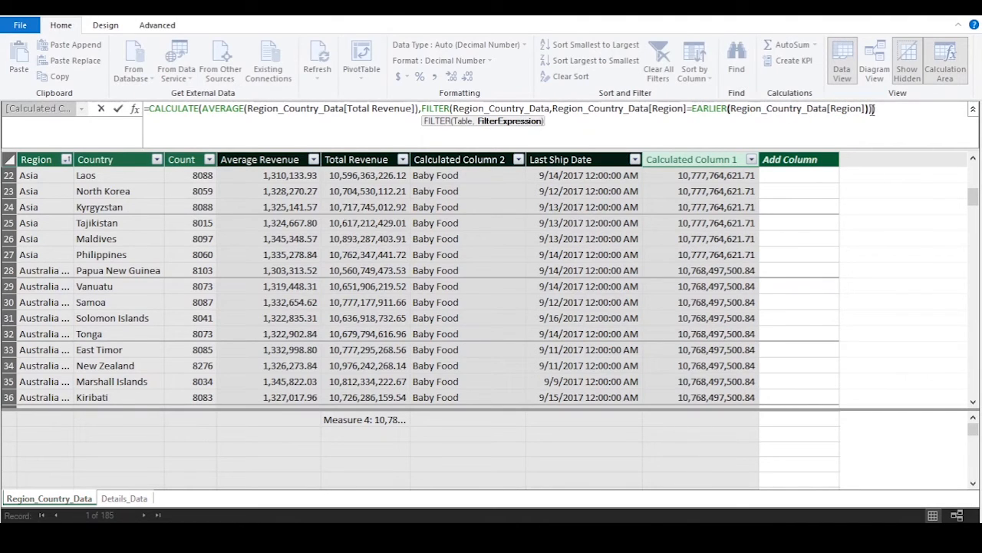
text())
click(700, 419)
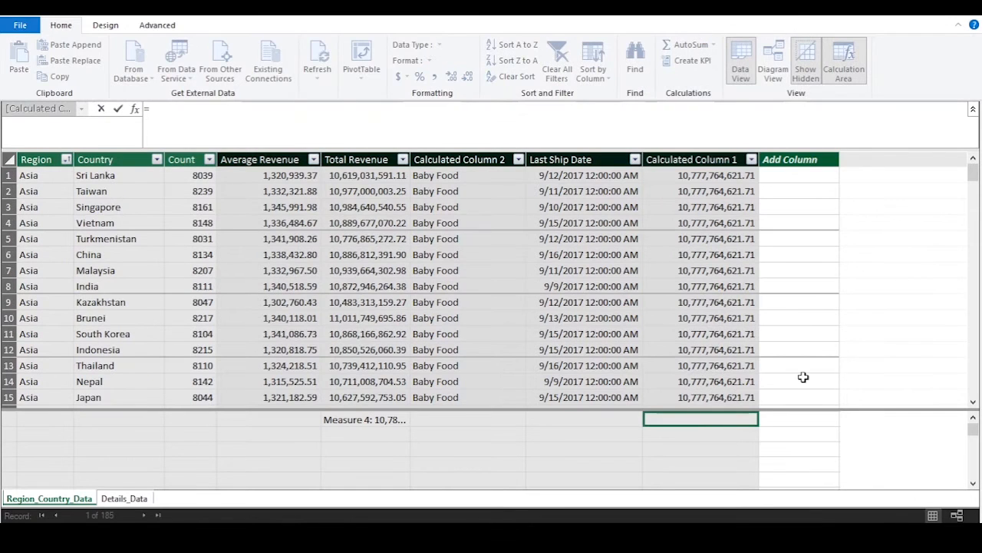
text(=avr)
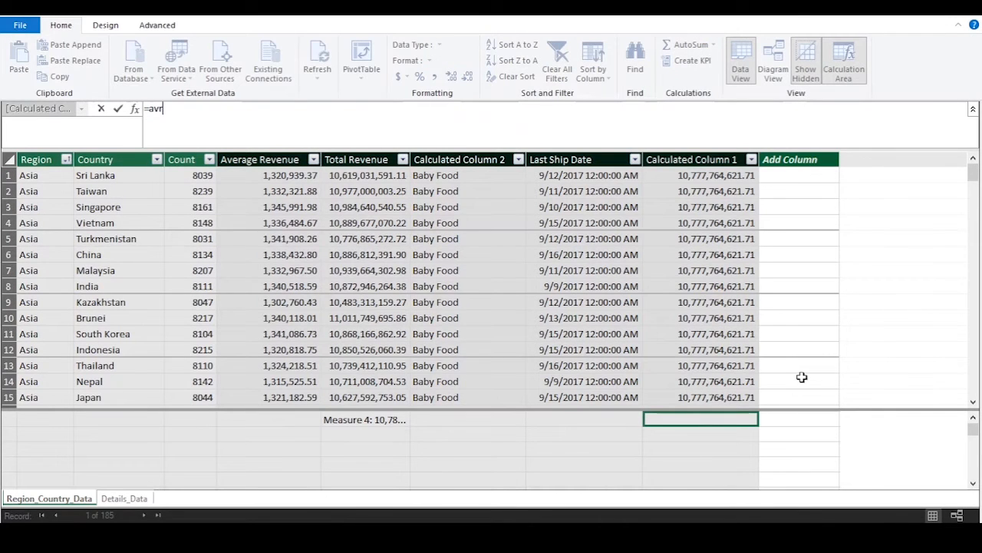
key(BackSpace)
text(e)
key(Tab)
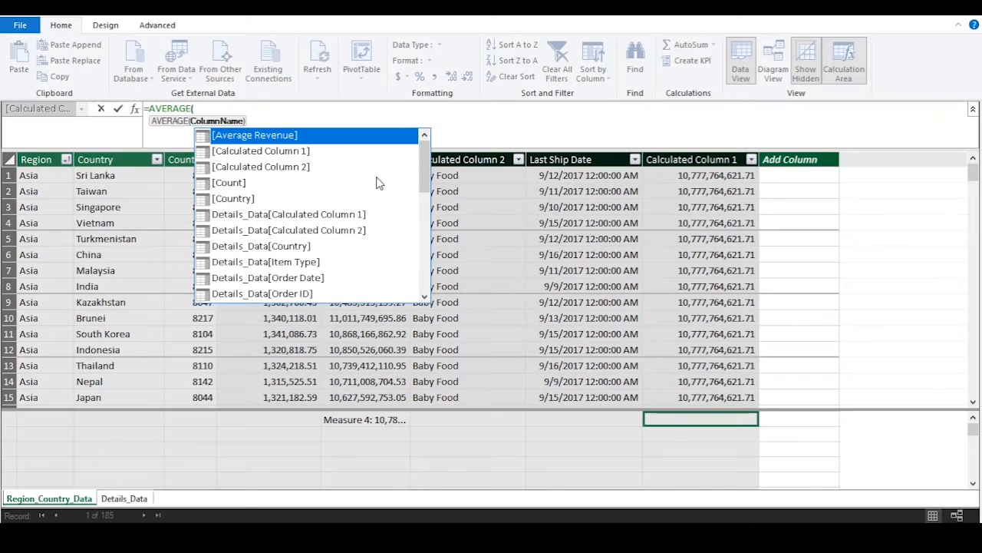
drag(265, 114, 132, 107)
key(BackSpace)
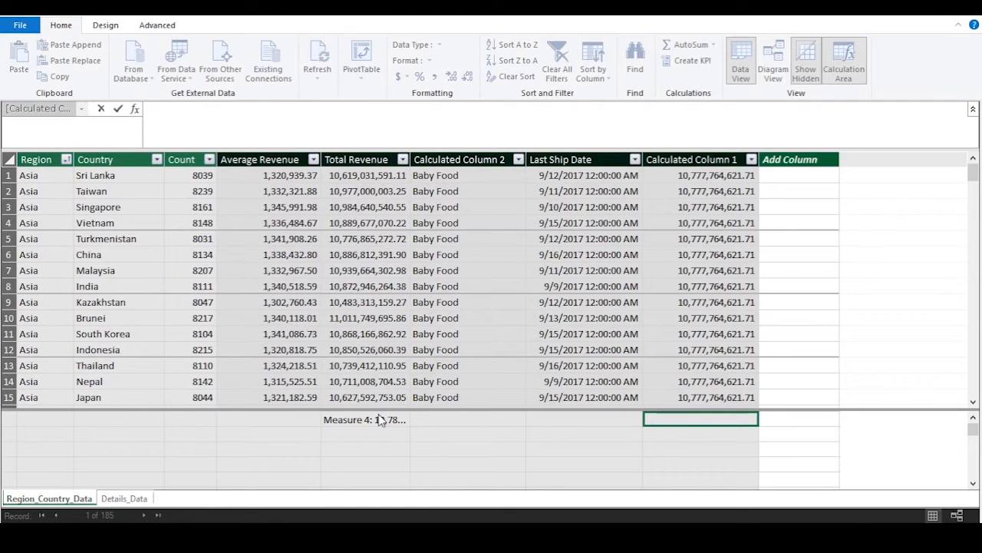
click(374, 435)
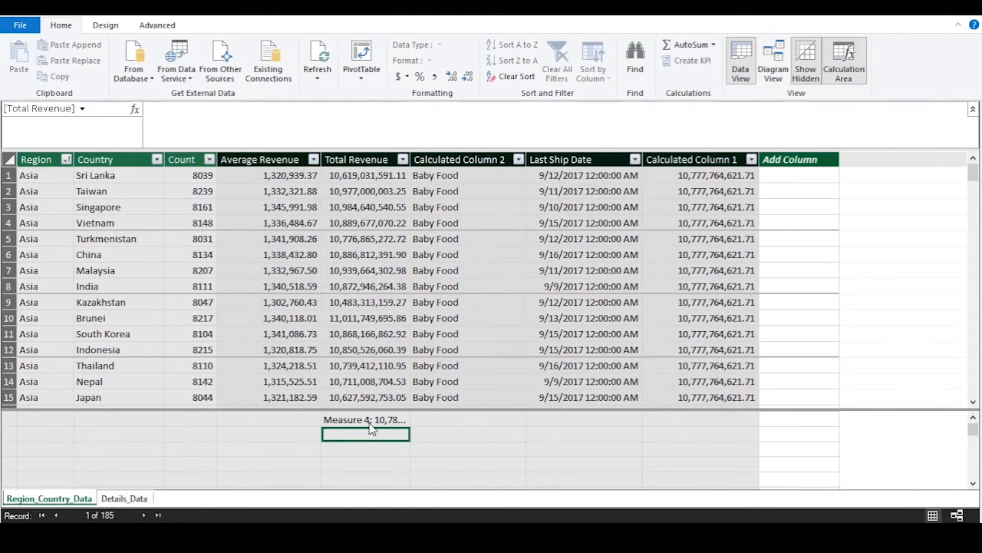
Step: Widen the Total Revenue column so the Measure 4 average beneath it is fully readable
click(372, 420)
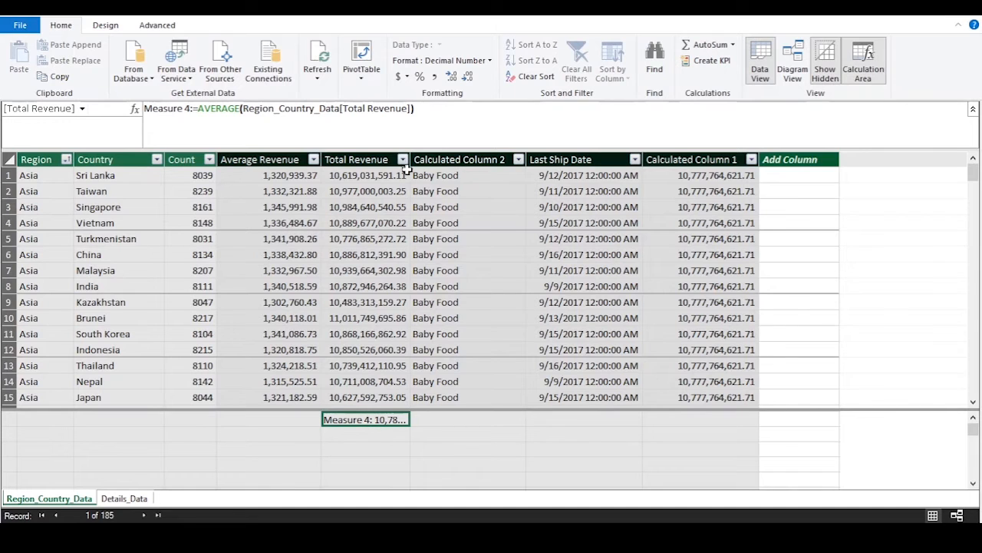
drag(409, 160, 512, 159)
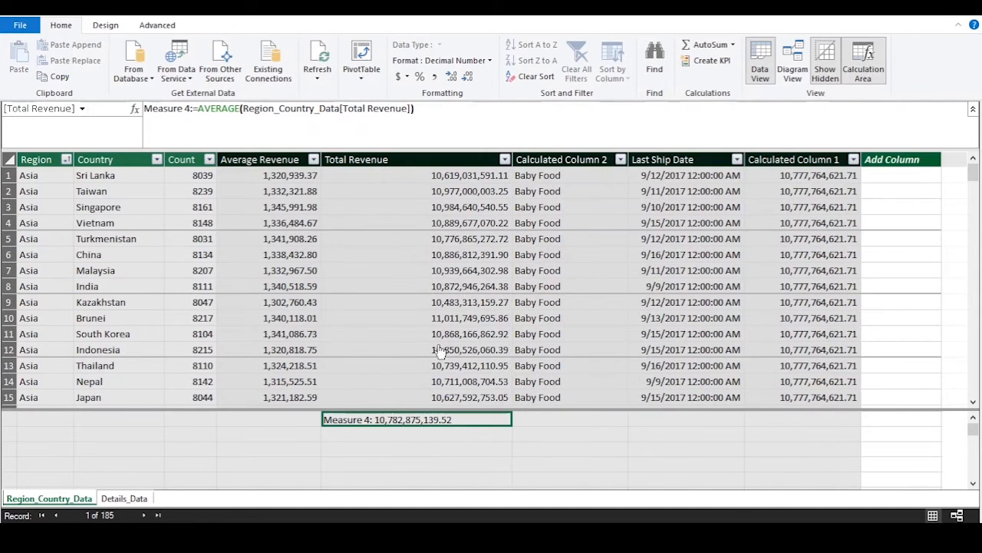
click(469, 223)
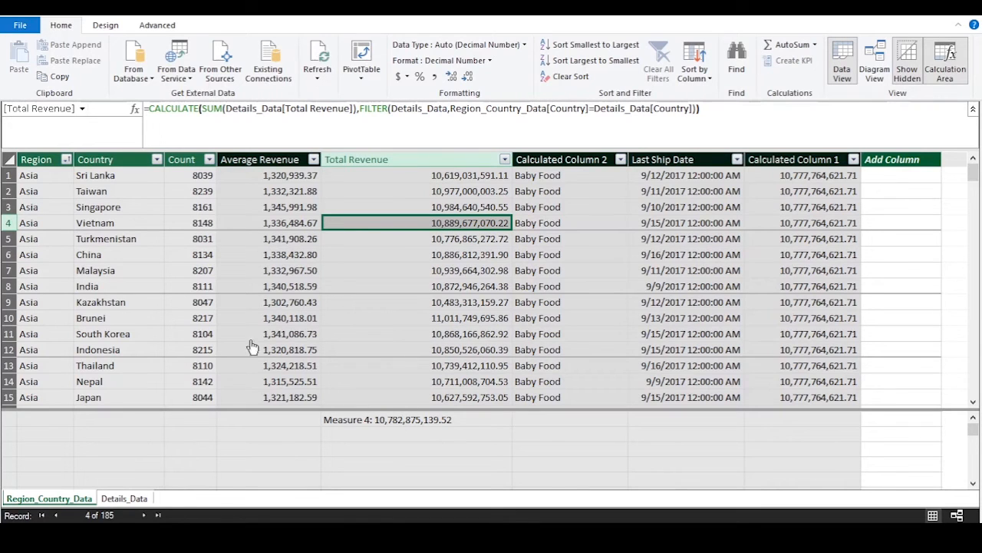
Step: Filter the Region column to Australia and Oceania only and compare Measure 4 with the Calculated Column 1 value
click(66, 159)
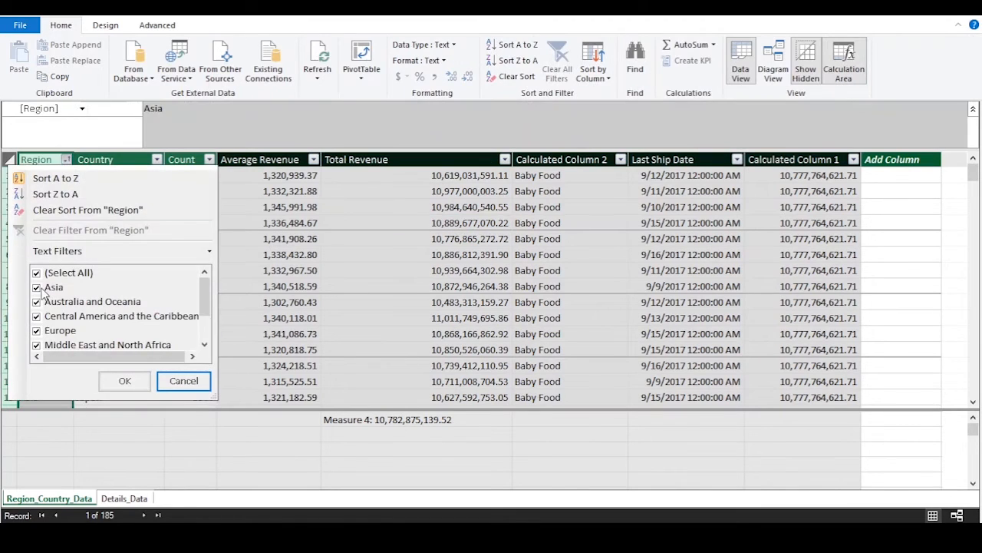
click(38, 275)
click(37, 301)
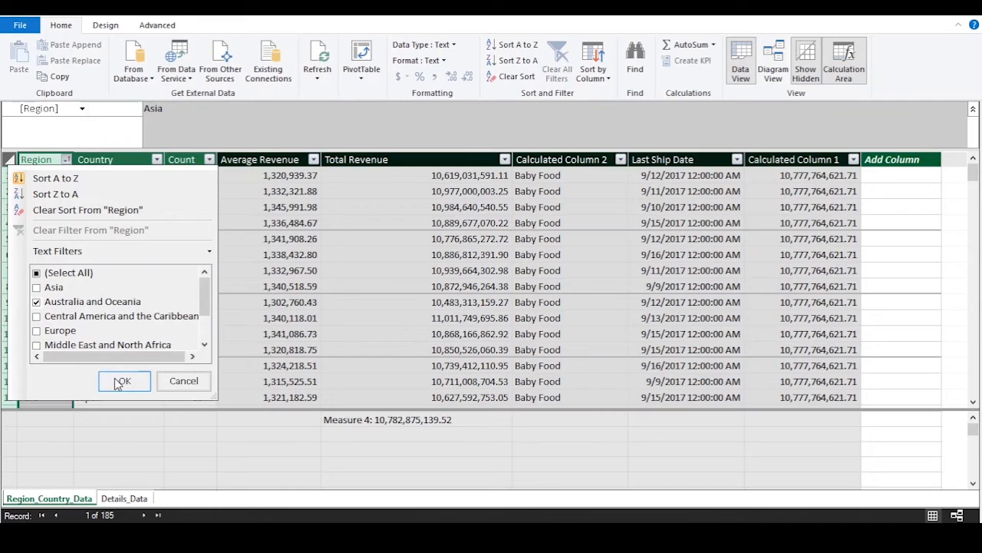
click(123, 380)
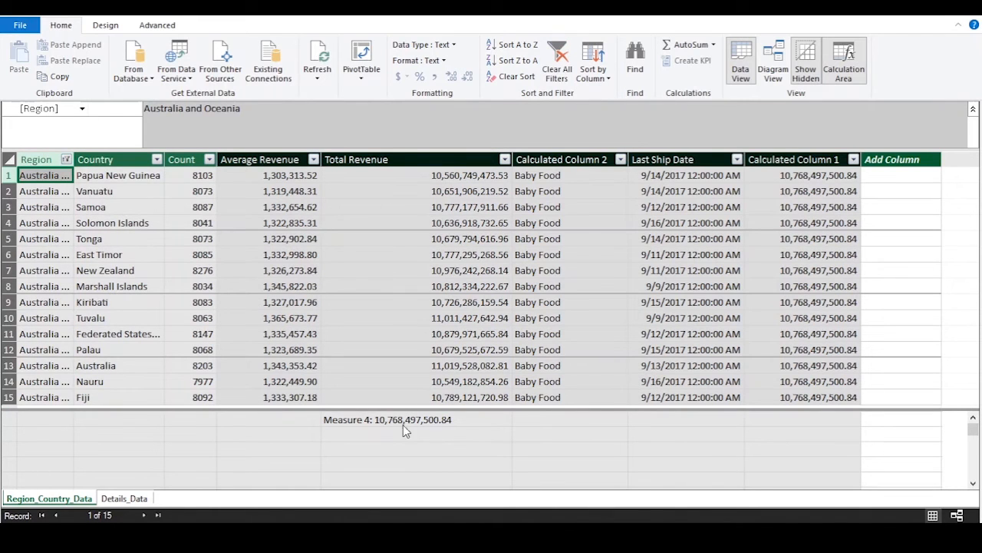
click(820, 175)
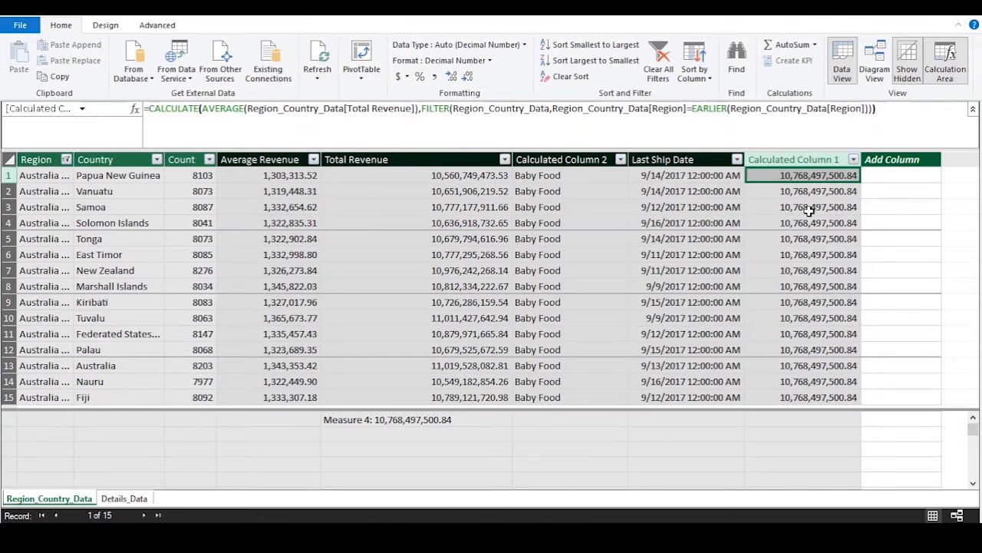
Step: Compare the CALCULATE formulas behind Calculated Column 1, Total Revenue and Average Revenue
click(883, 207)
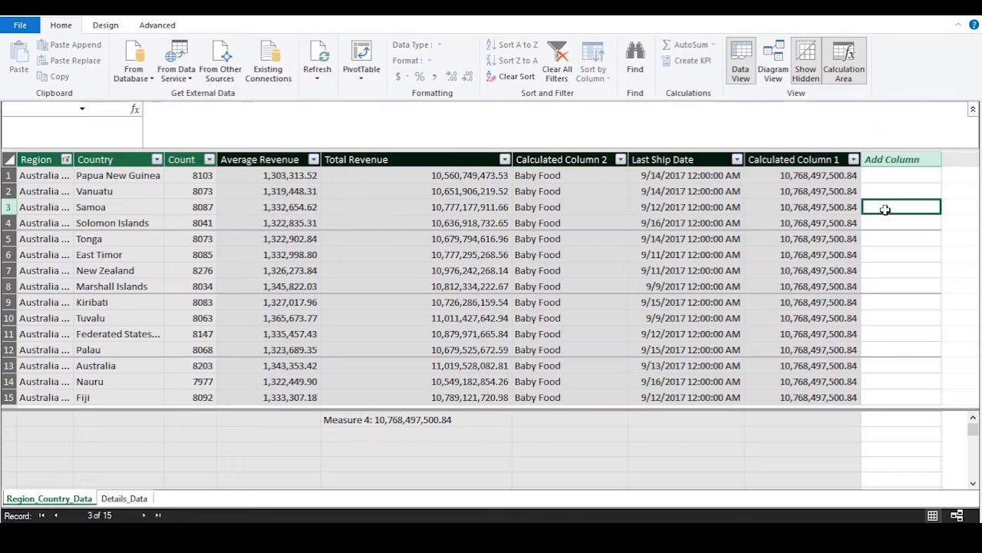
click(806, 177)
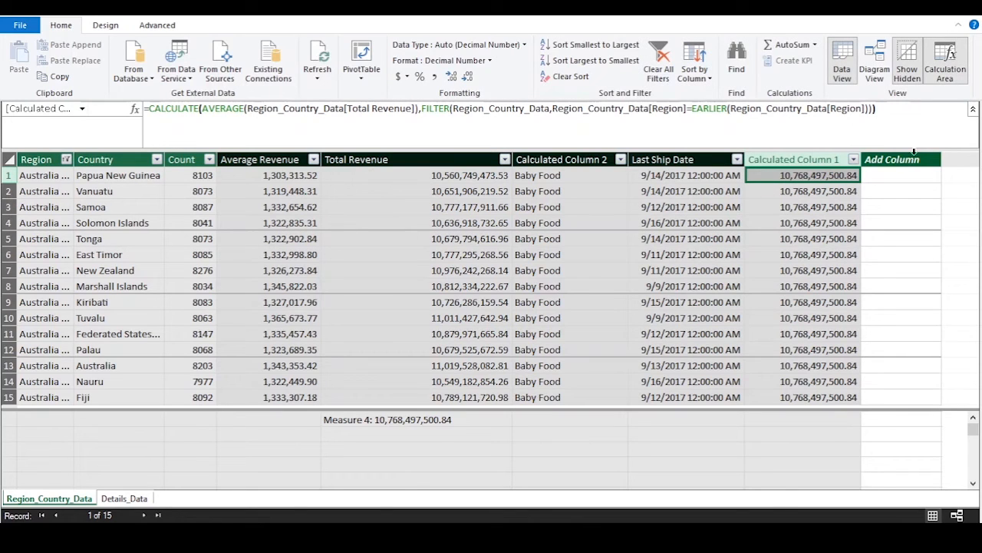
click(871, 110)
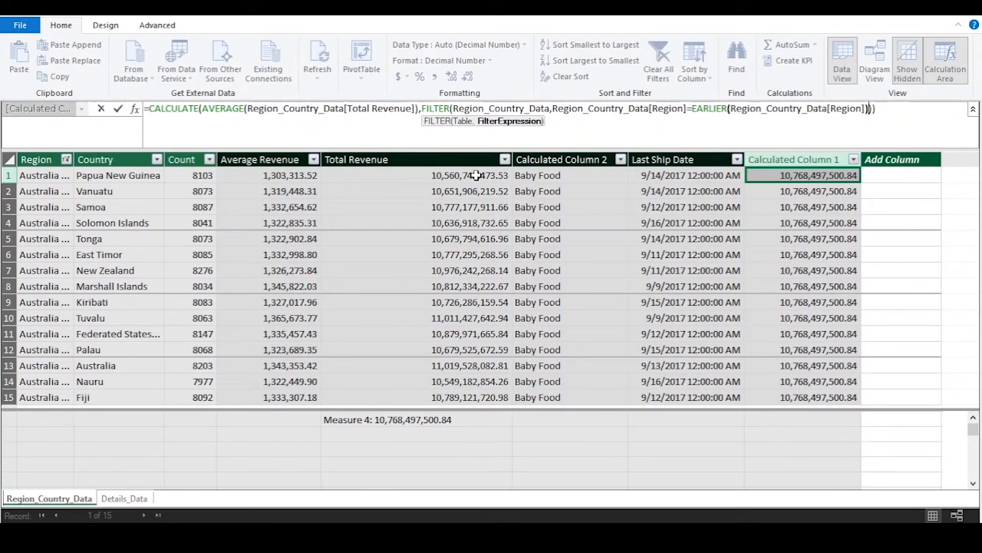
key(Return)
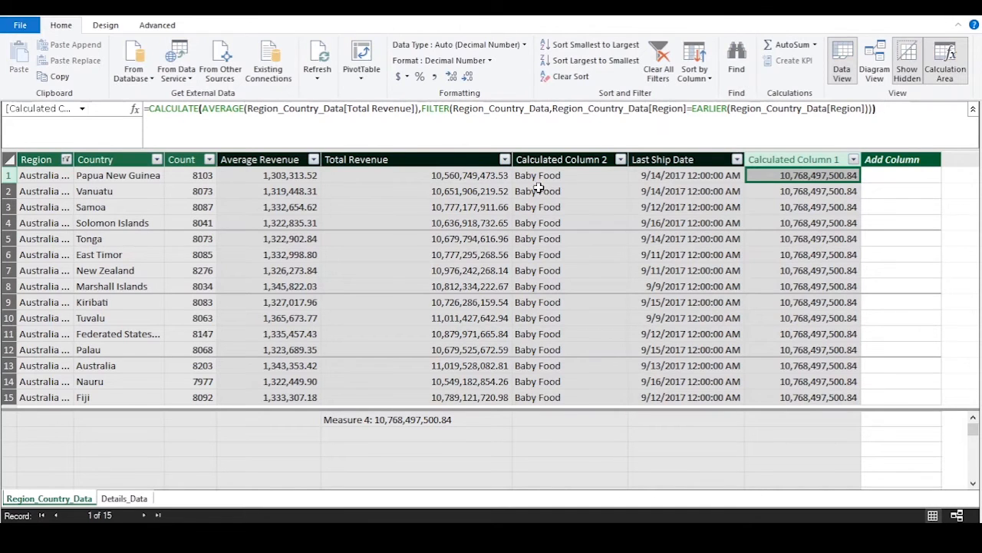
click(487, 191)
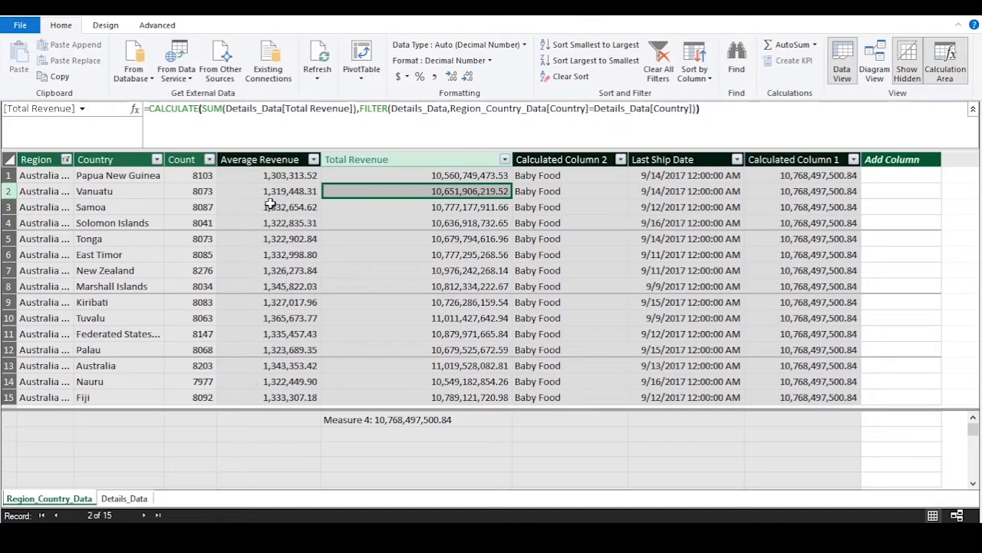
drag(324, 230, 295, 229)
click(290, 239)
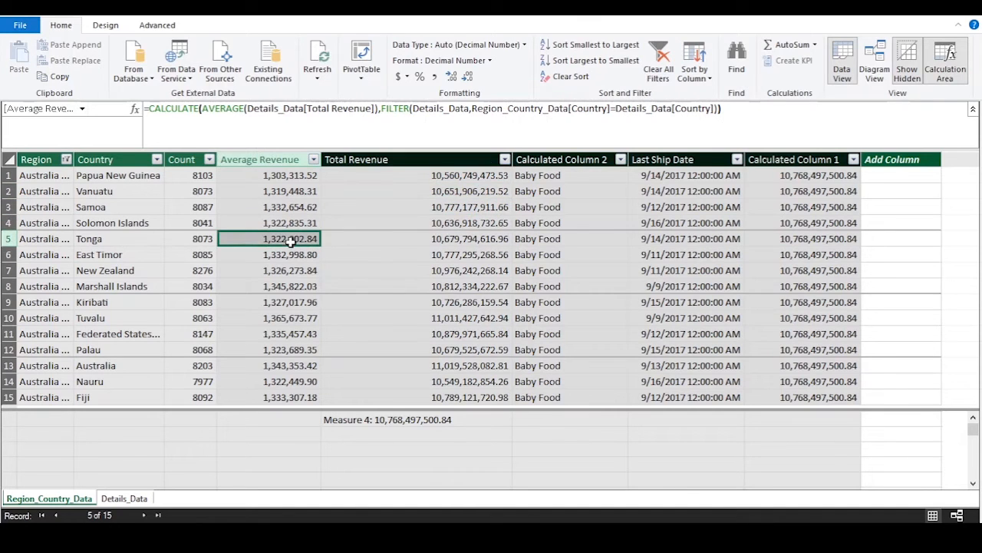
click(827, 237)
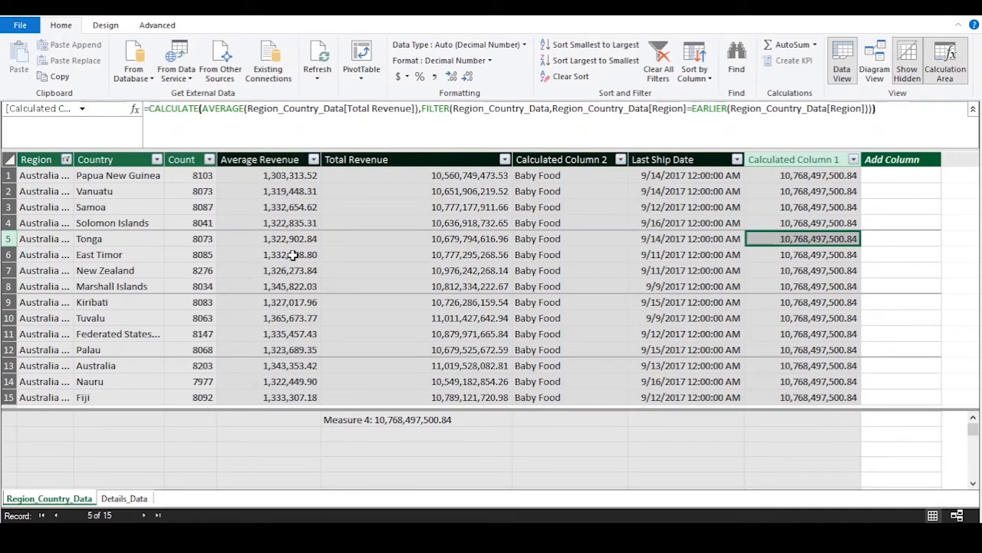
Step: Try appending an && operator after the Country condition in the Total Revenue formula's FILTER and remove it again
click(435, 218)
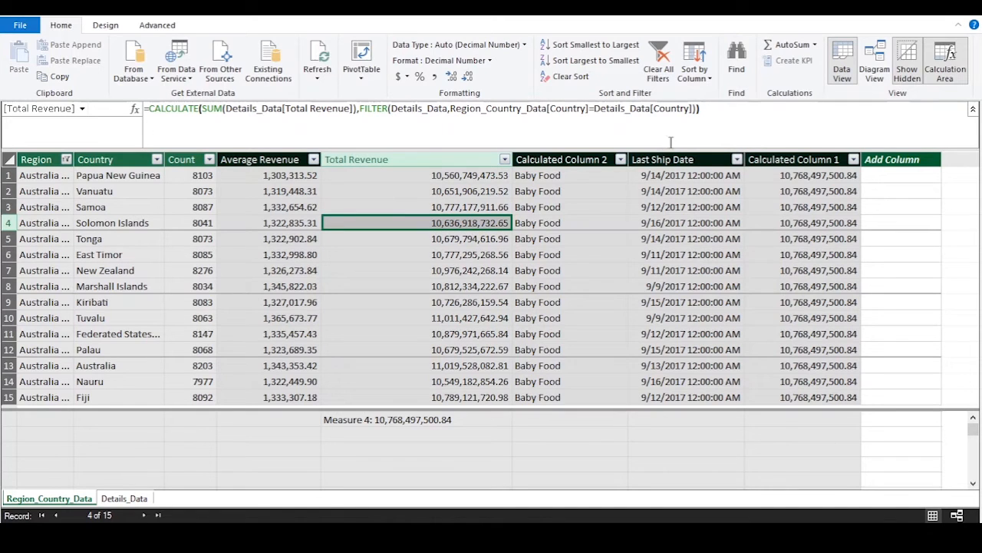
click(700, 112)
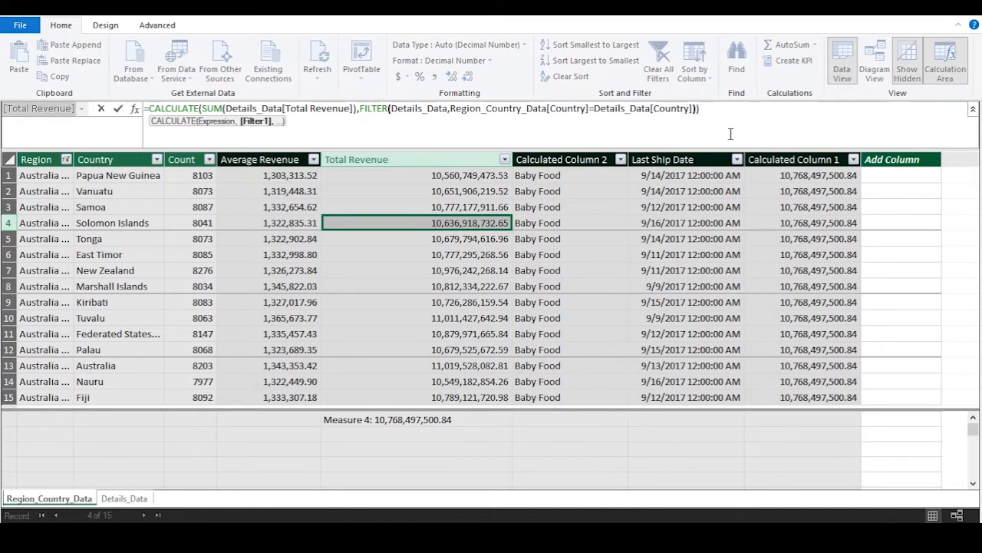
key(Left)
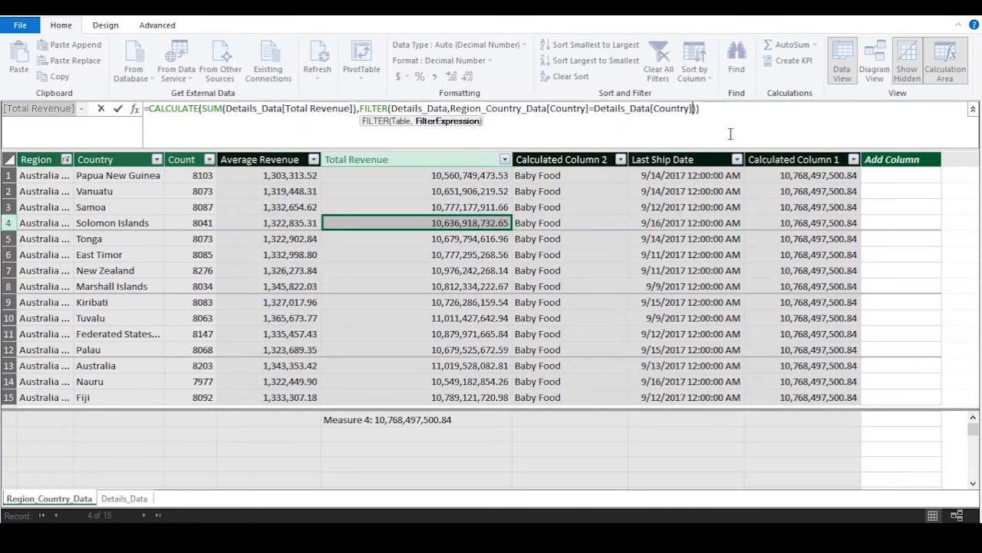
text(&&)
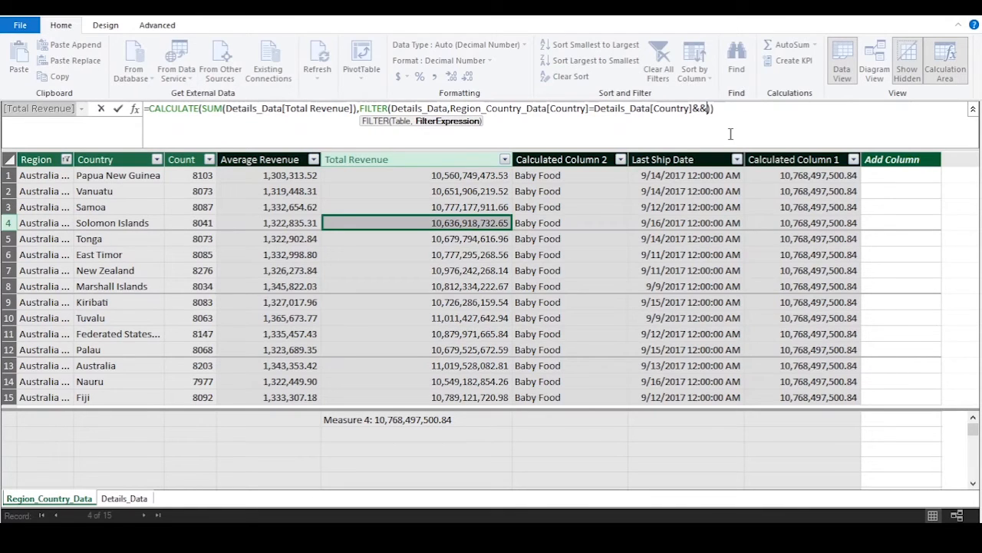
drag(693, 109, 707, 111)
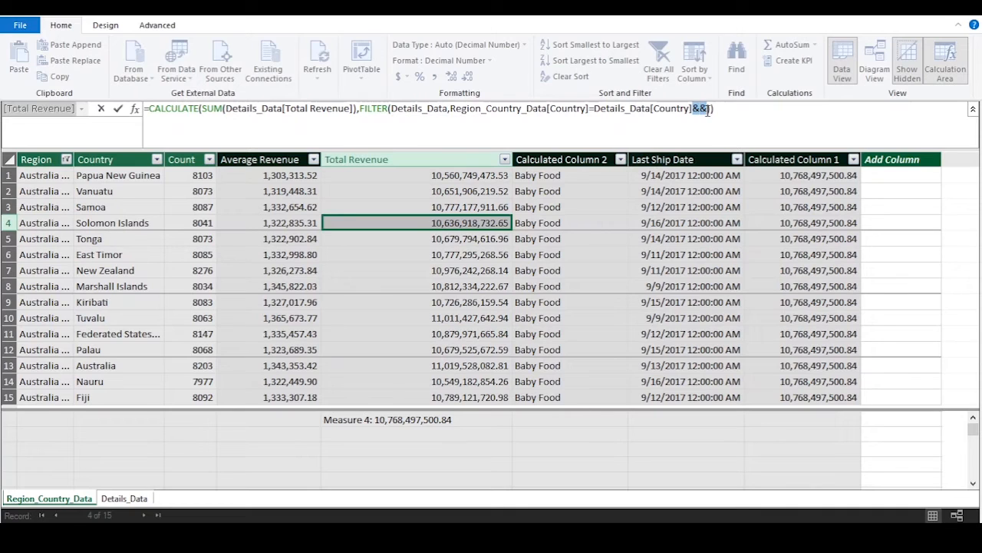
click(708, 112)
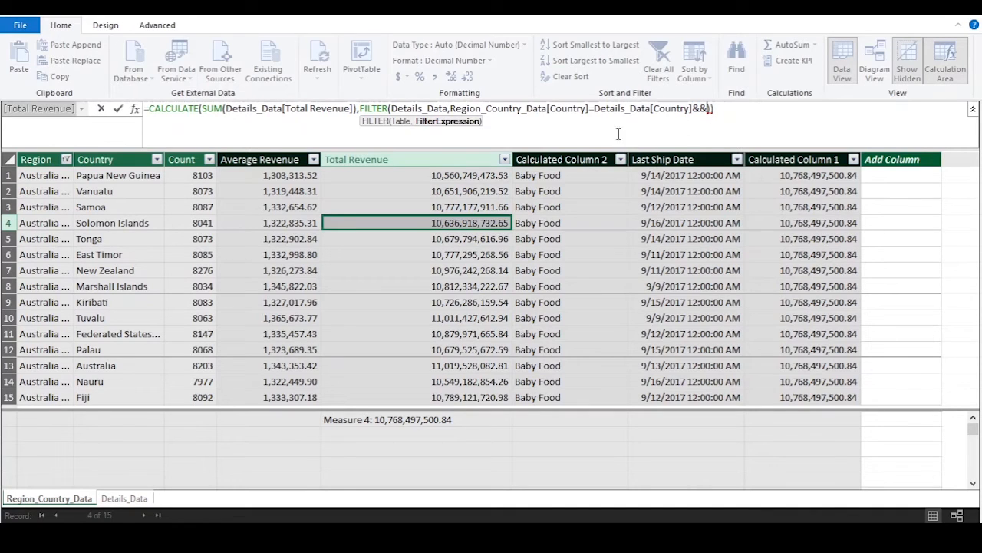
drag(451, 108, 693, 117)
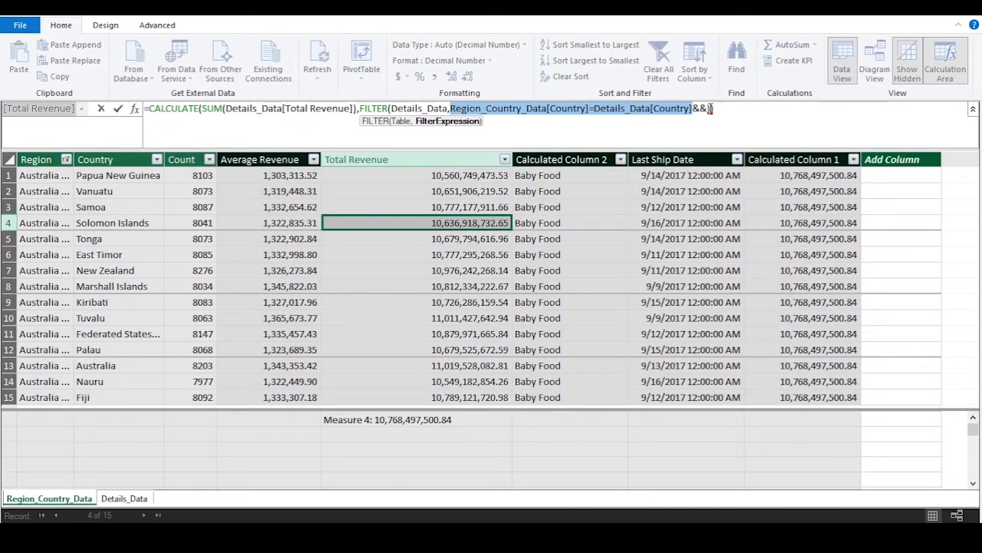
click(709, 109)
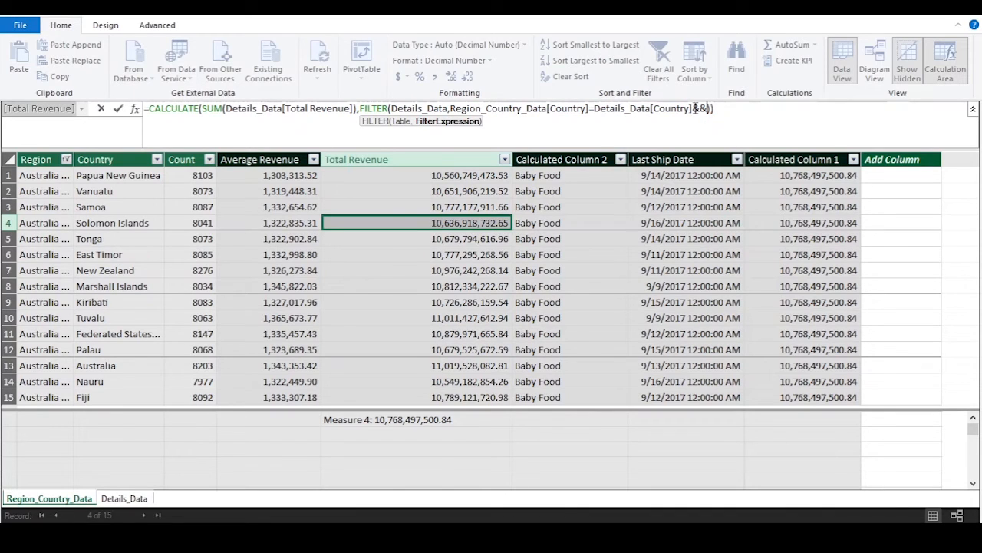
key(BackSpace)
key(BackSpace)
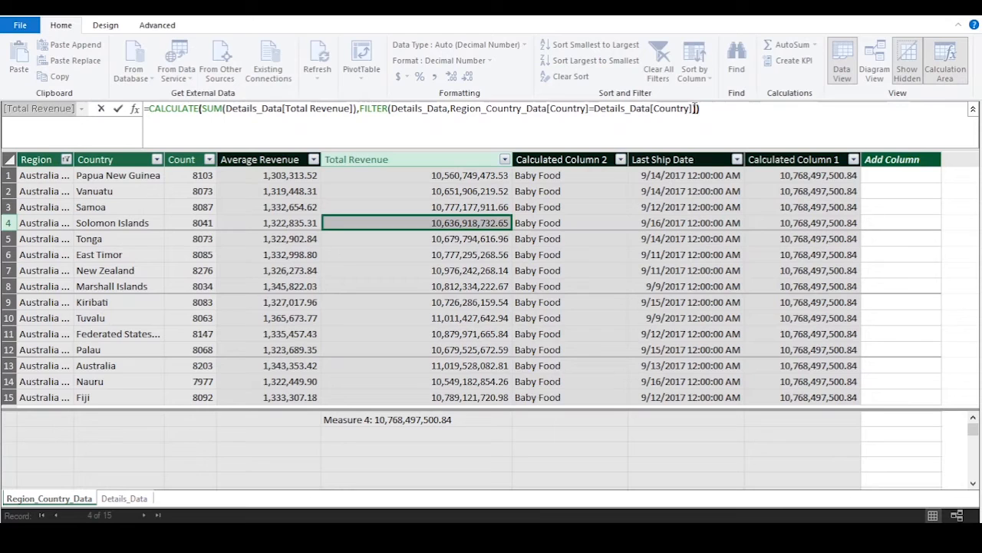
key(Return)
Step: Try to add &&Region_Country_Data[Count]=8103 after the Region argument inside EARLIER in Calculated Column 1's formula
click(849, 175)
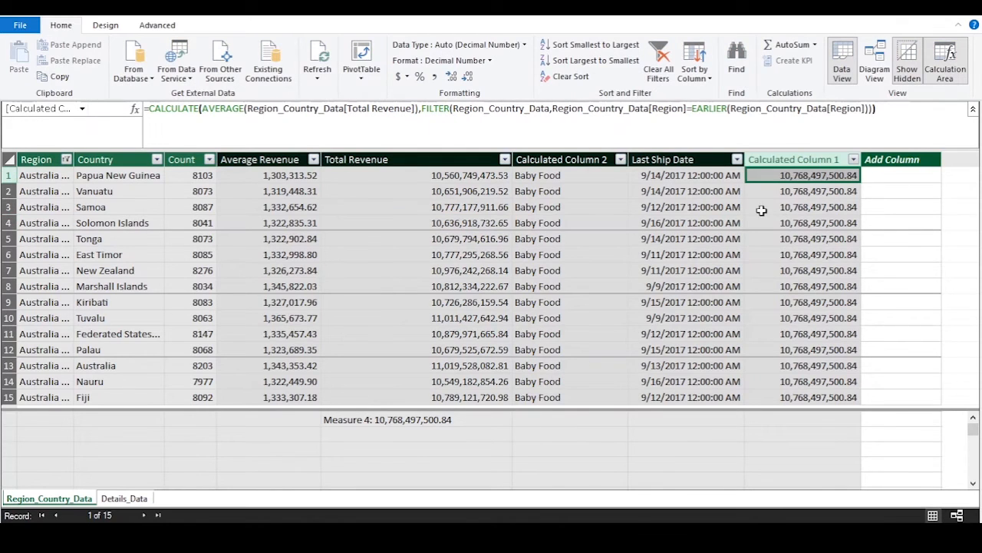
click(867, 110)
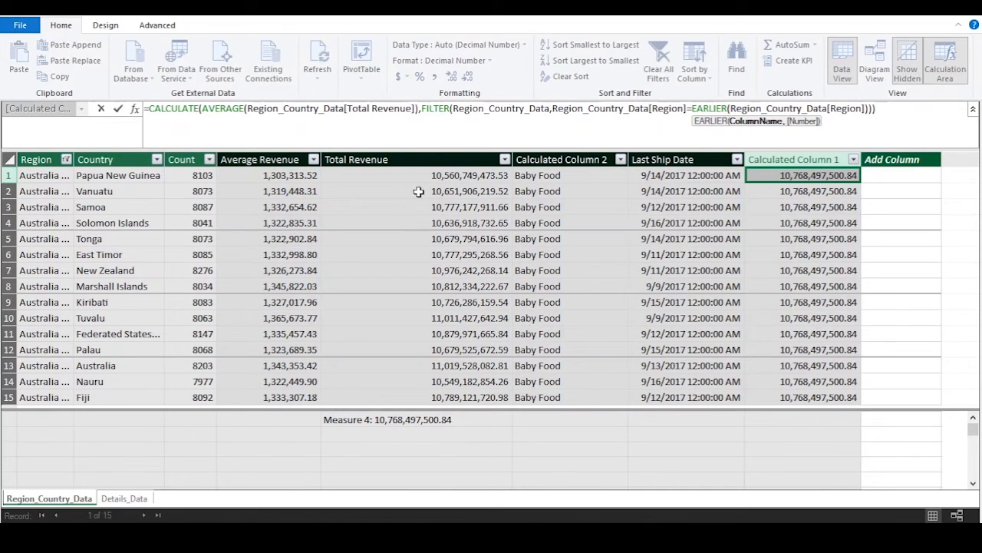
text(&&)
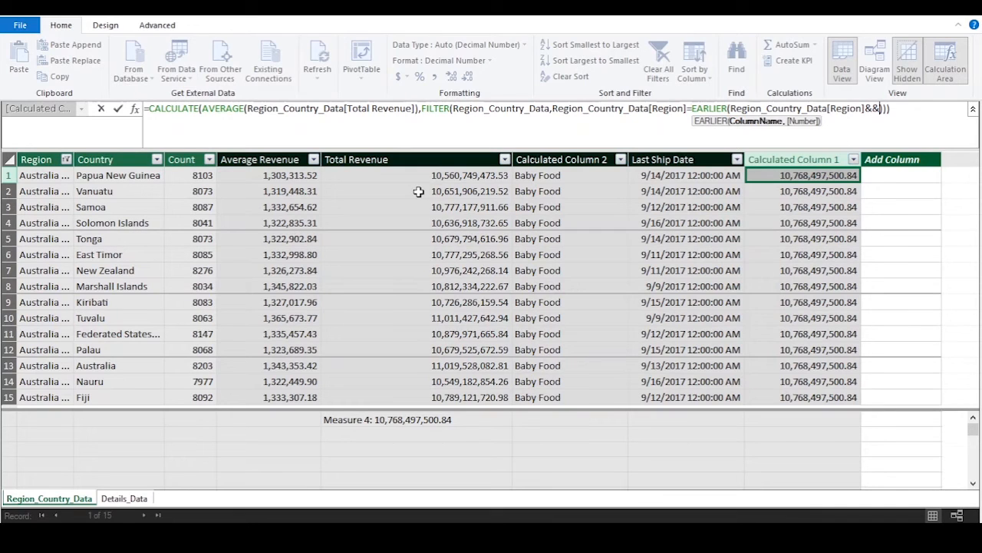
click(203, 176)
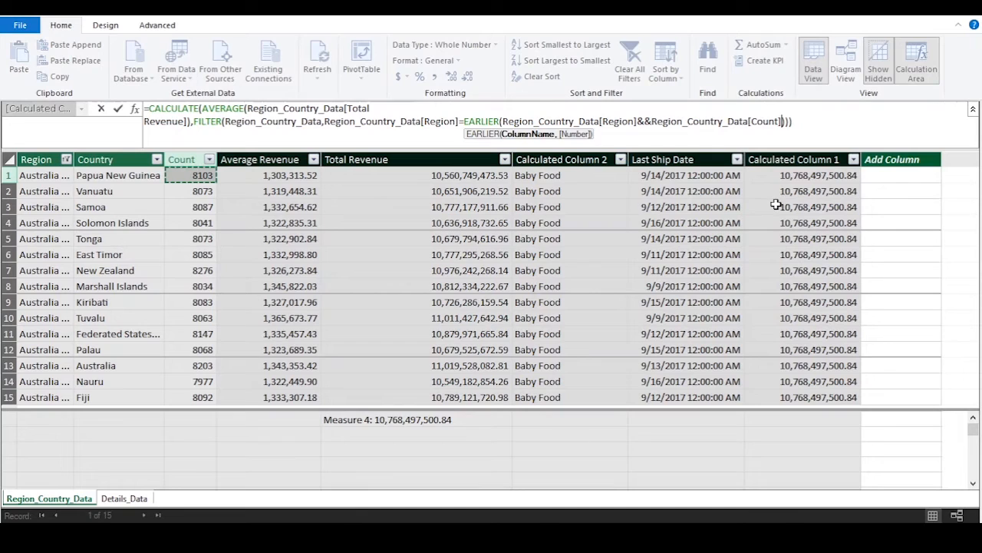
text(=81)
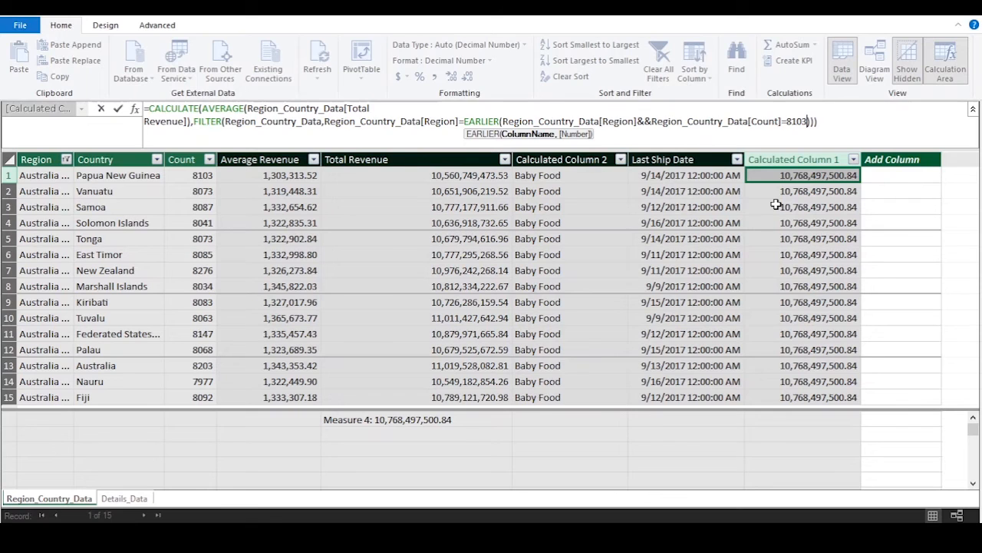
text(03)
key(Right)
key(Right)
key(Return)
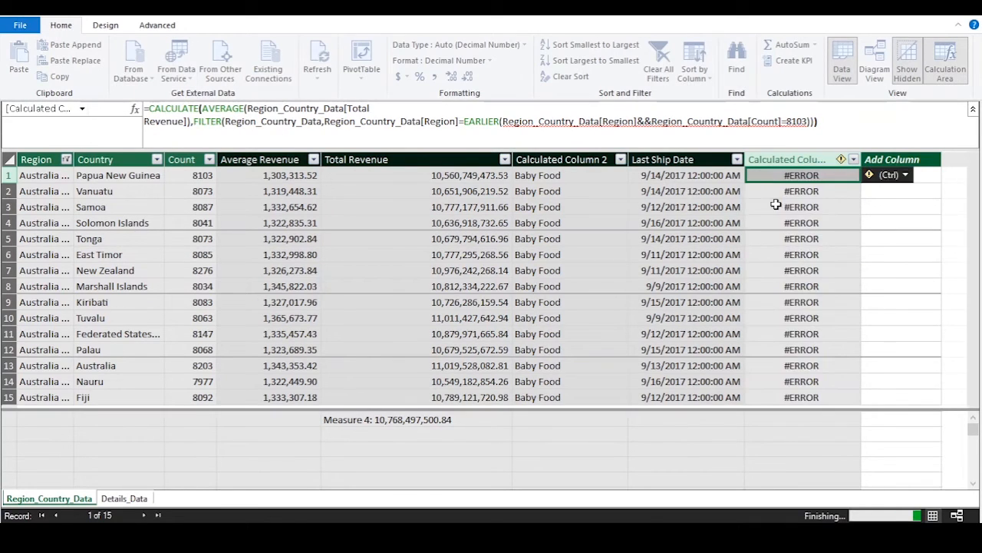
click(194, 190)
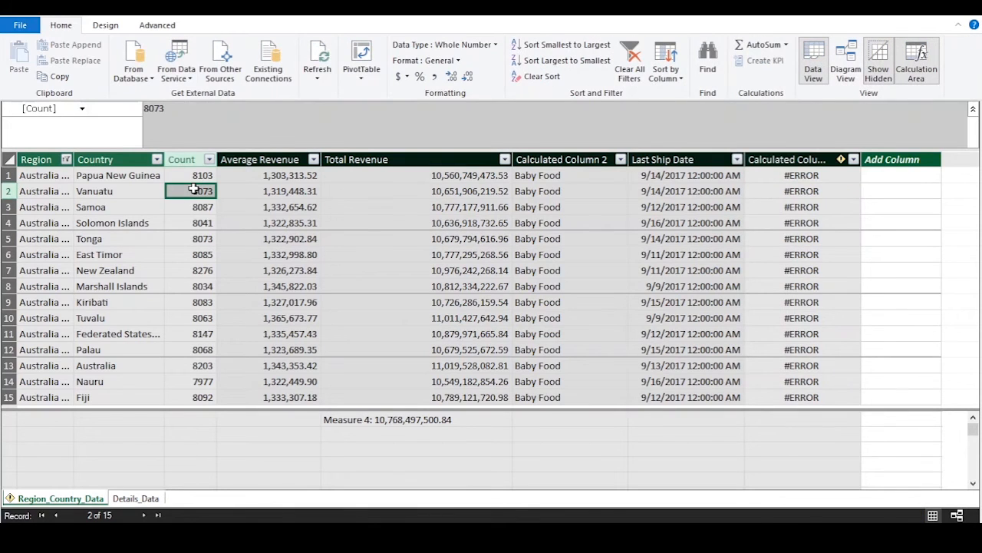
Step: Open the error details for Calculated Column 1 and dismiss the message about its EARLIER argument
click(844, 181)
click(887, 175)
click(906, 193)
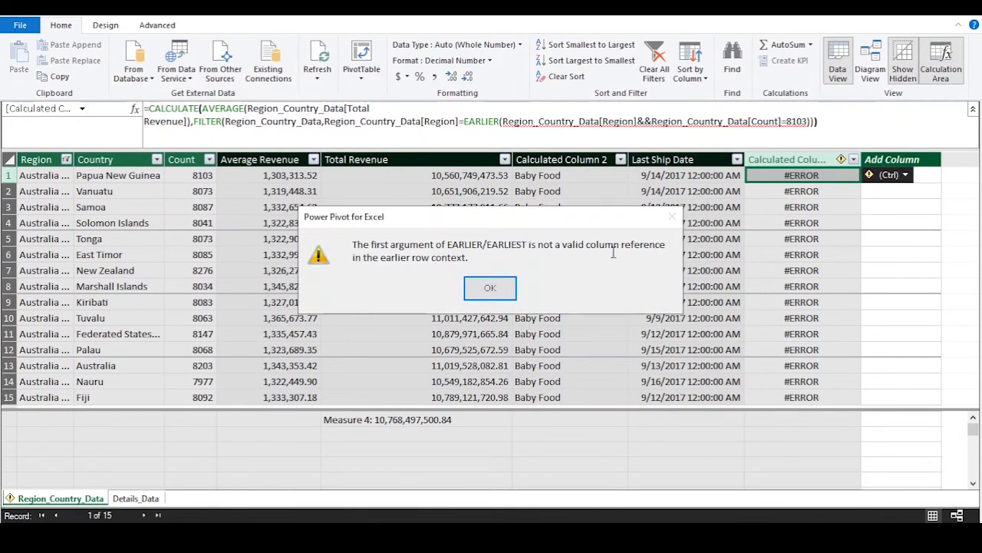
click(489, 288)
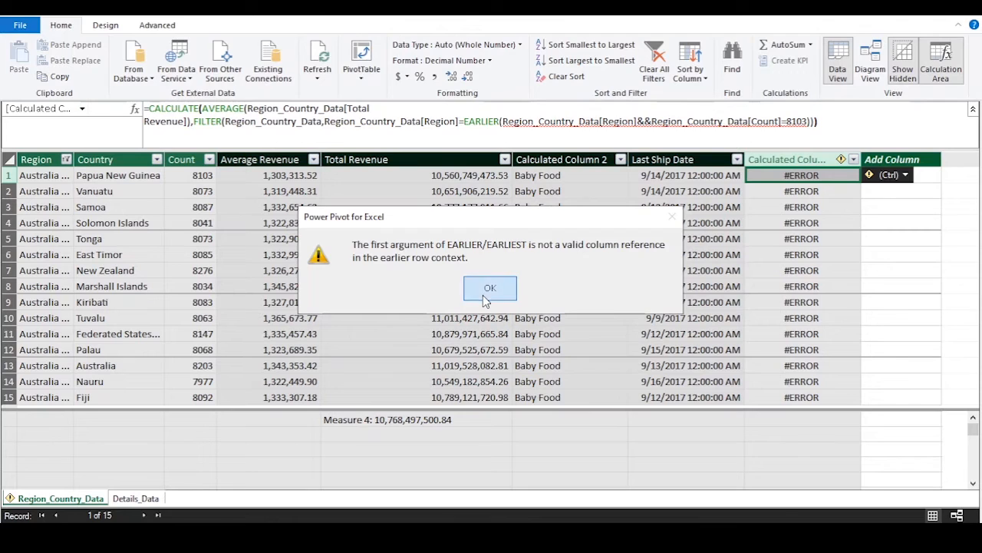
Step: Close EARLIER directly after Region_Country_Data[Region] in Calculated Column 1's formula, remove the surplus closing parenthesis at the end and commit it
click(653, 123)
click(638, 121)
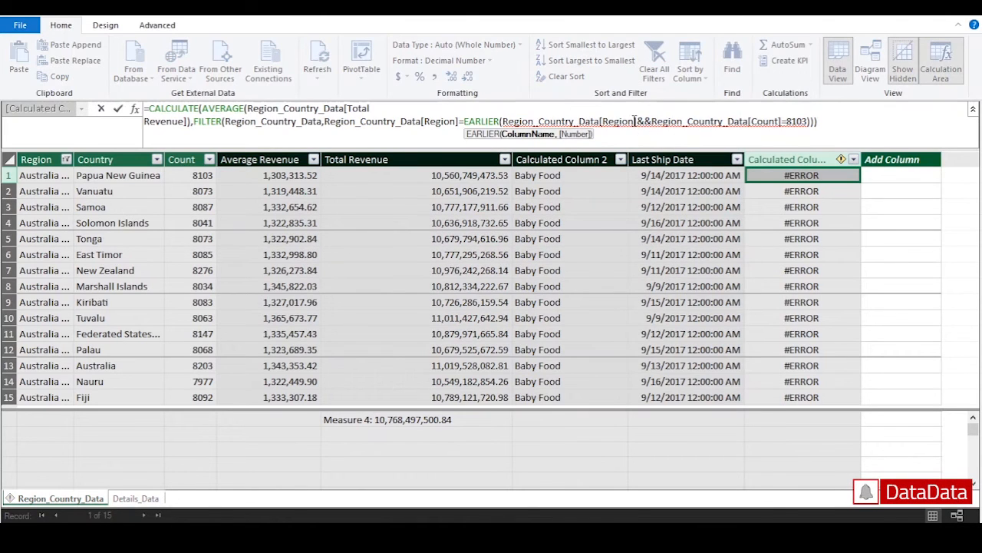
text())
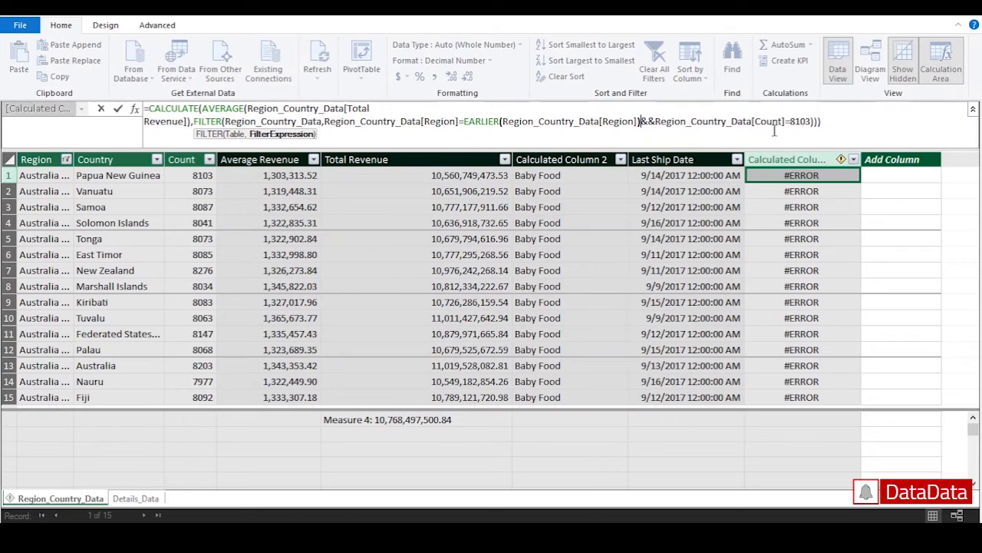
click(829, 128)
text())
key(BackSpace)
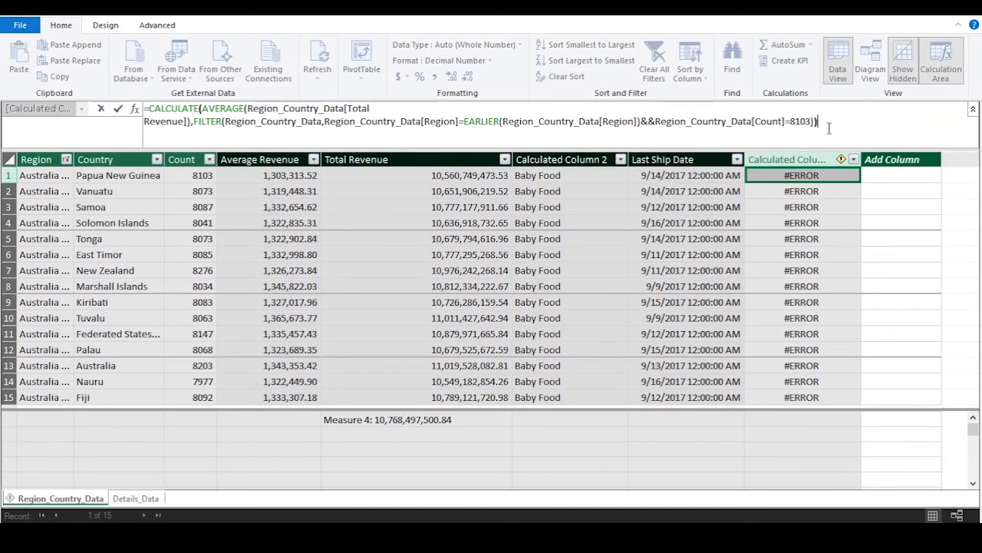
key(Return)
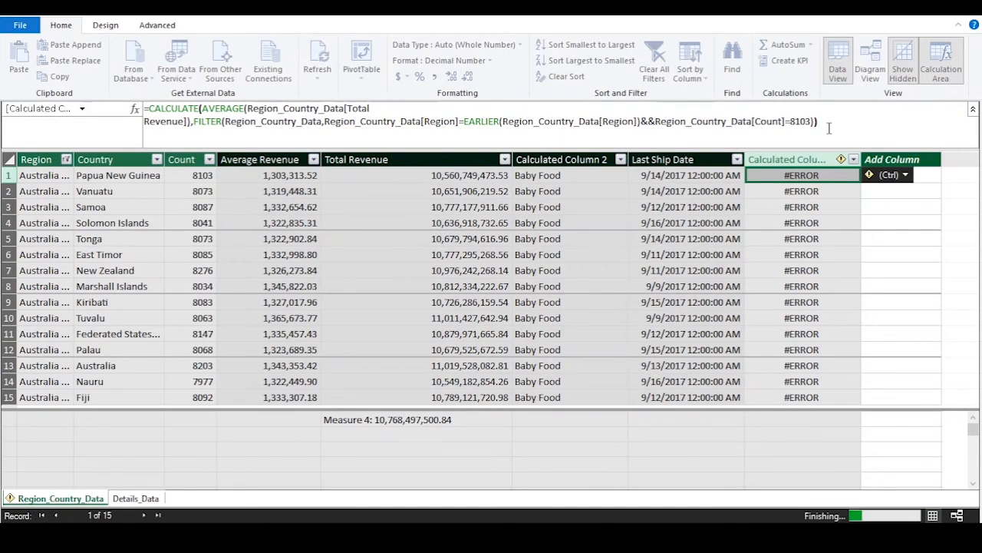
Step: Check the Calculated Column 1 results for Australia and Oceania and clear the Region filter to show all regions
click(807, 238)
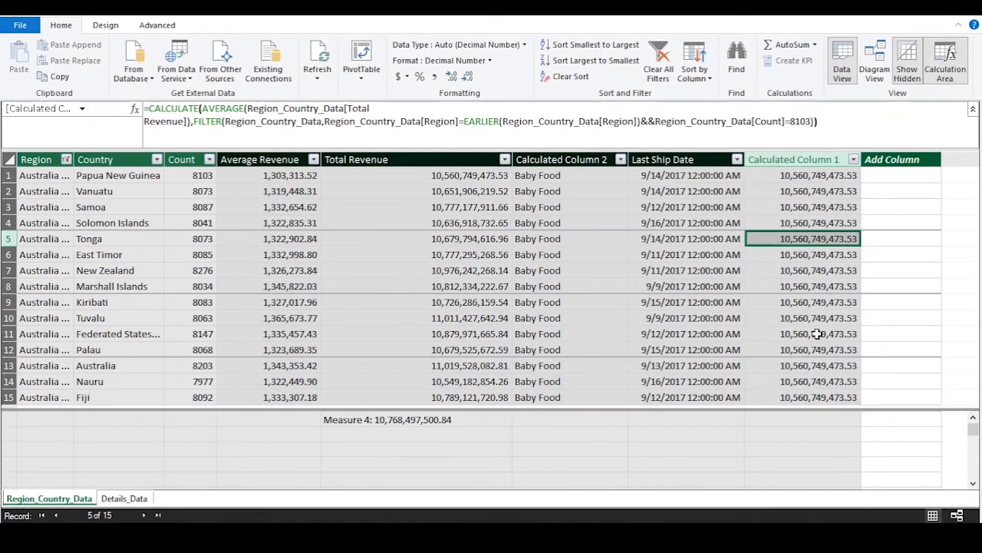
click(797, 319)
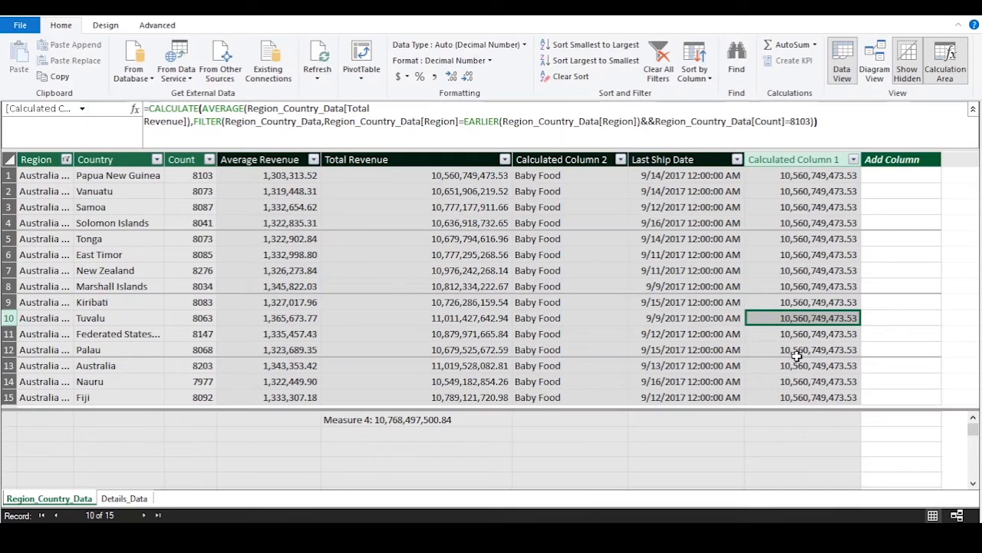
click(780, 192)
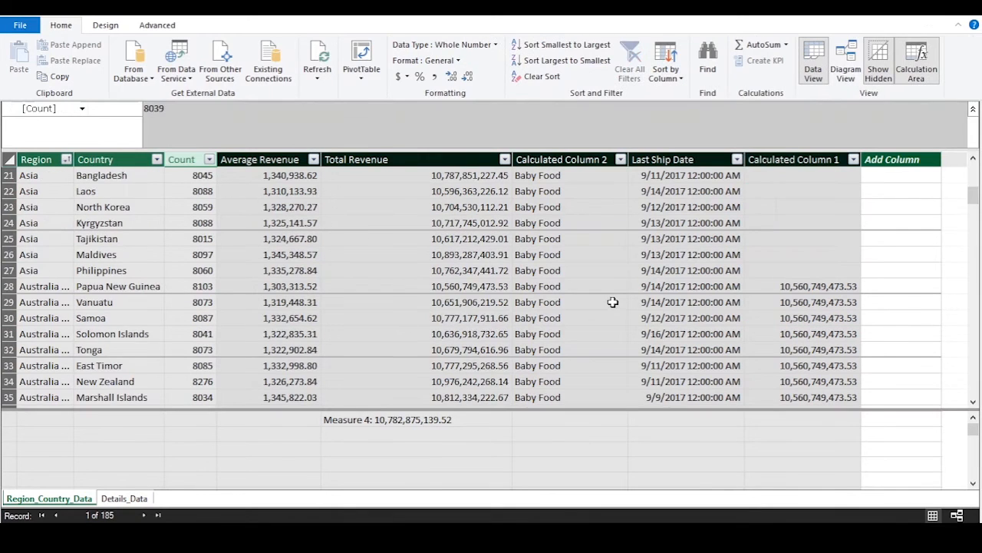
scroll(612, 302, down, 1)
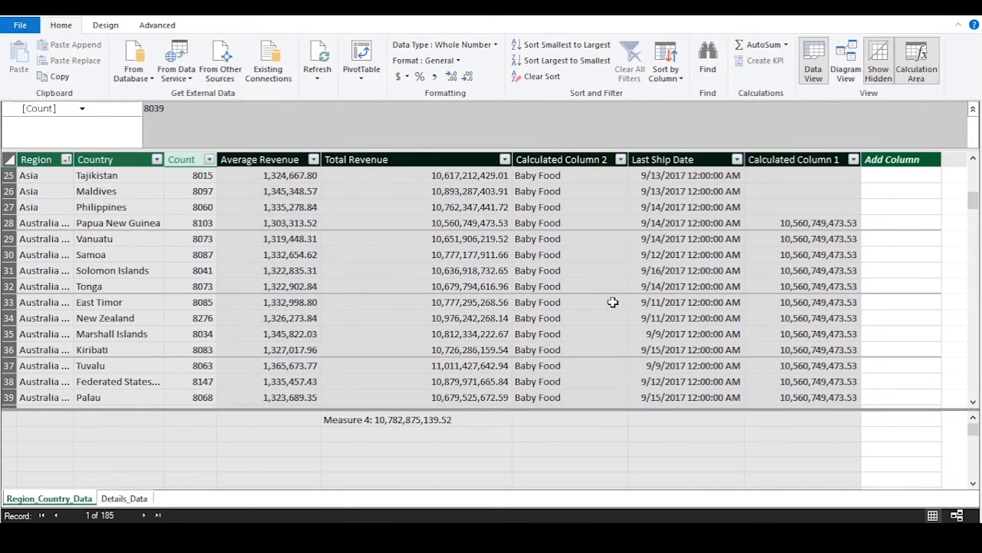
click(848, 224)
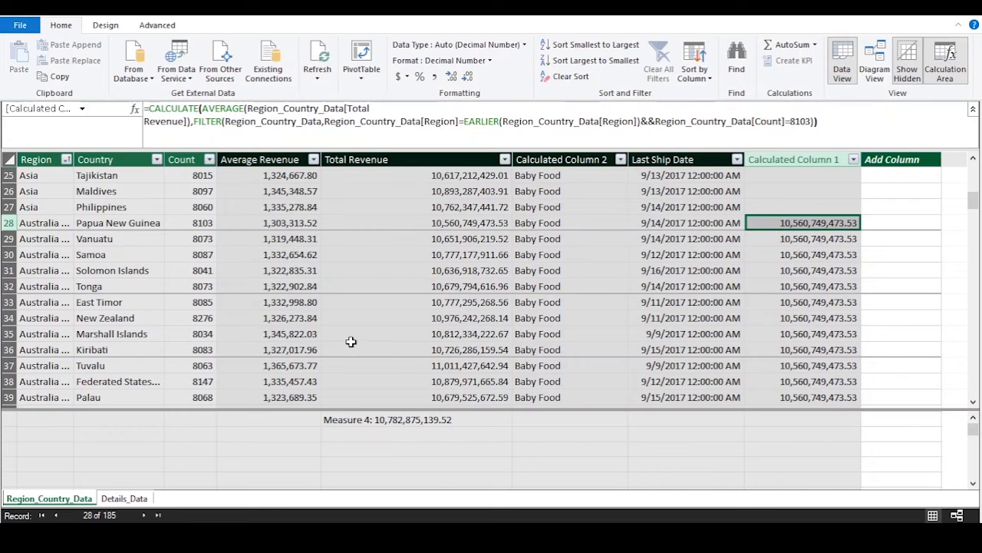
Step: Compare Papua New Guinea's Count and Total Revenue with its Calculated Column 1 value
scroll(351, 342, up, 2)
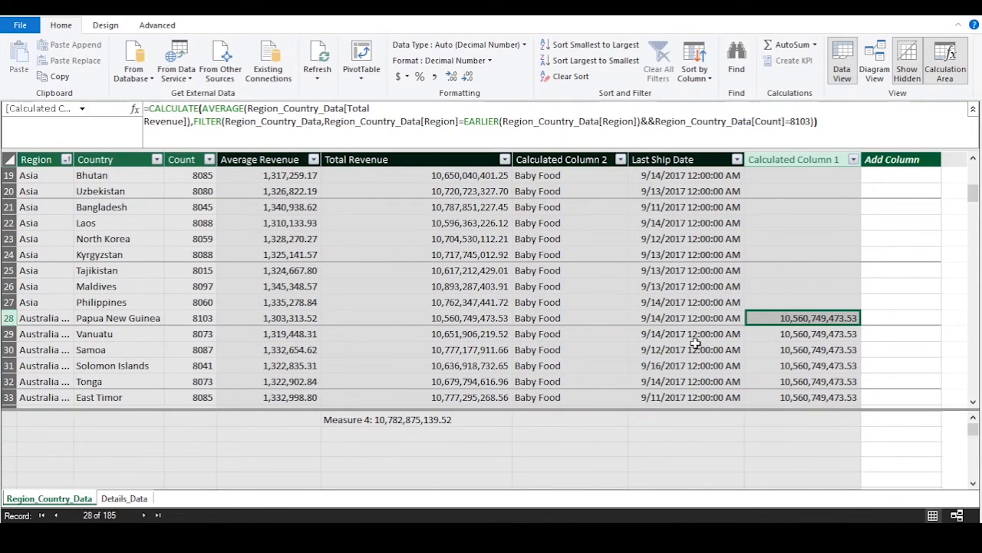
click(203, 319)
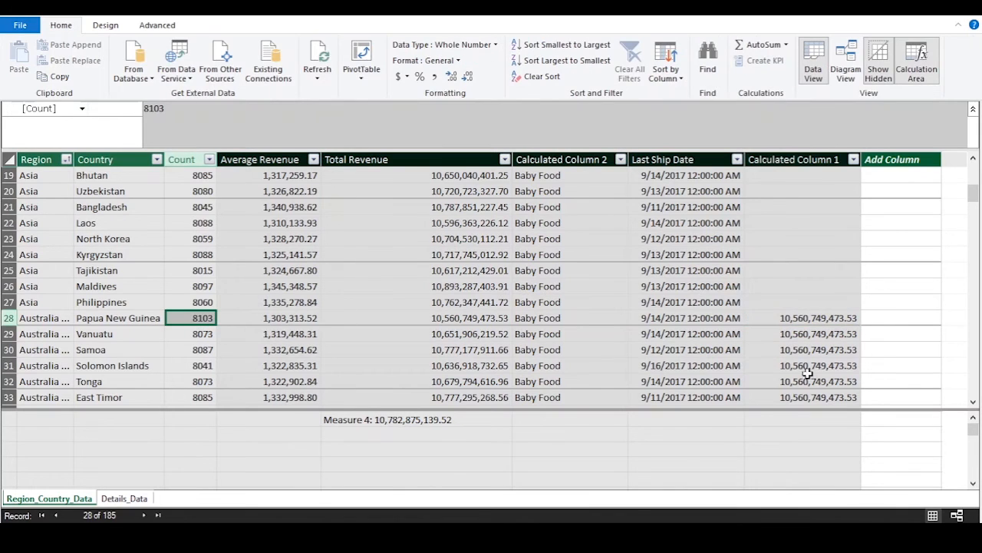
click(825, 319)
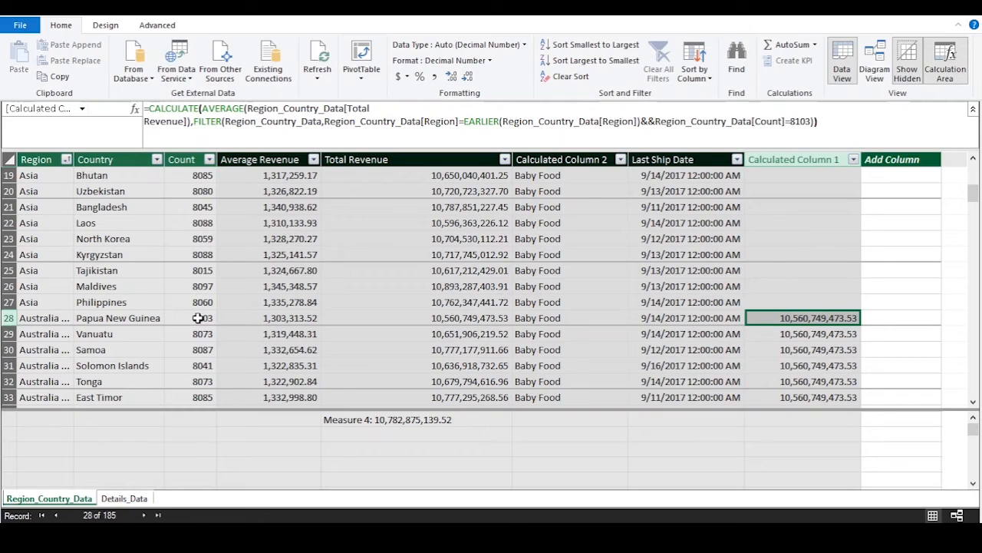
click(459, 322)
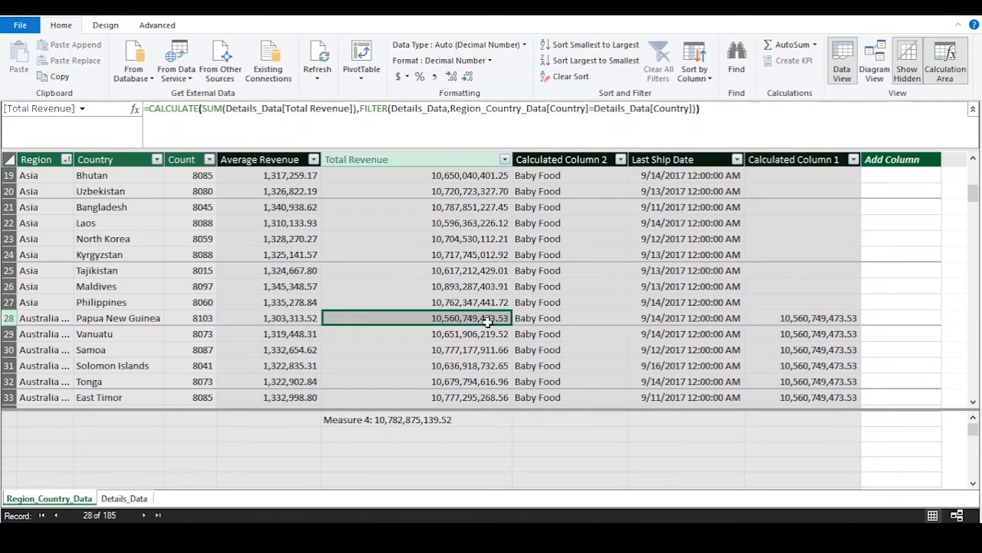
click(129, 319)
click(431, 319)
click(804, 322)
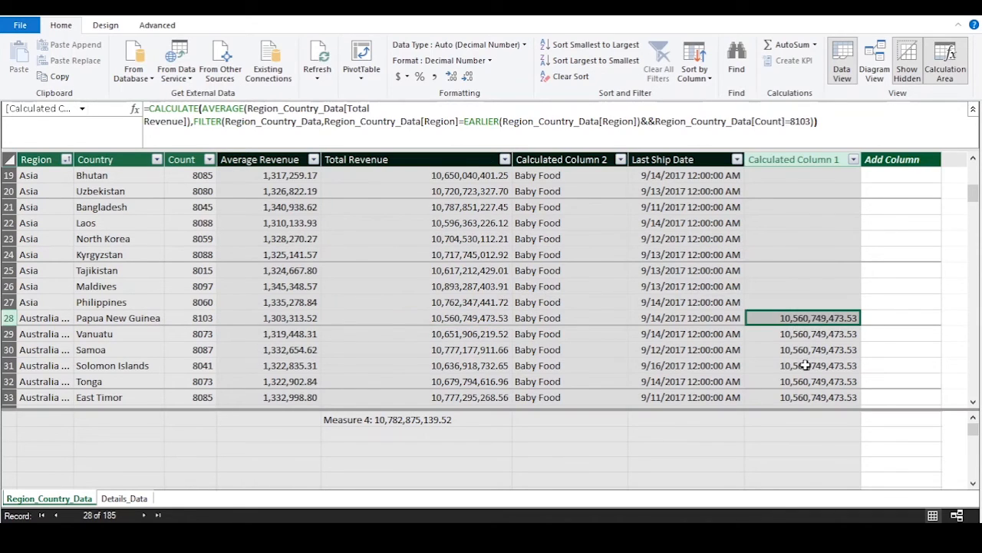
Step: Examine the Asia rows against the Count condition, checking the Calculated Column 1 cell for Maldives
scroll(805, 365, down, 2)
scroll(805, 373, up, 2)
scroll(805, 371, up, 1)
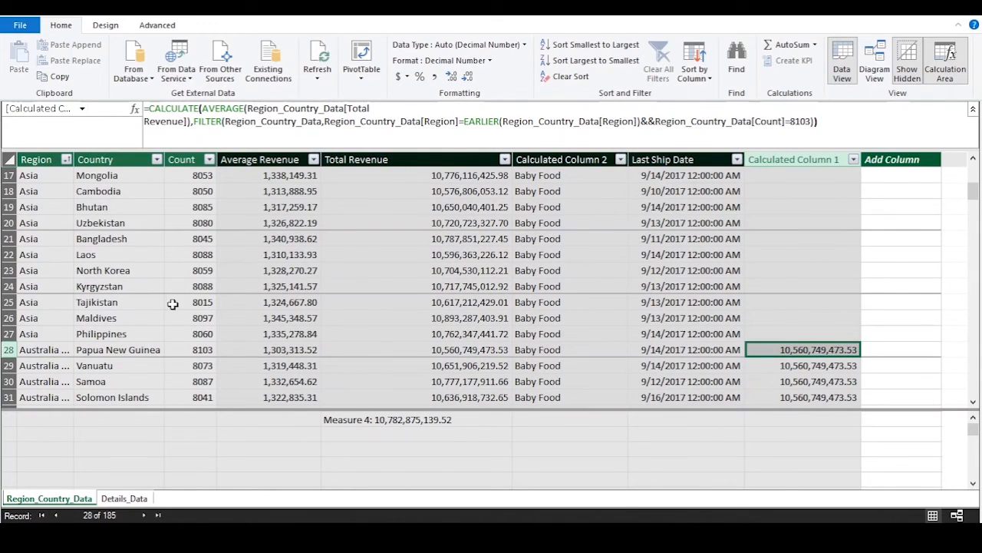
click(729, 317)
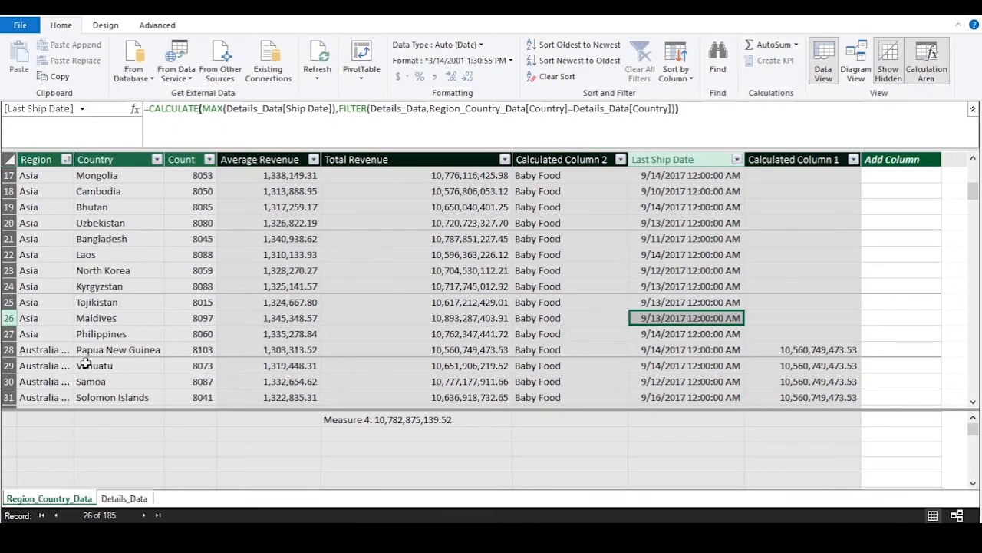
click(38, 319)
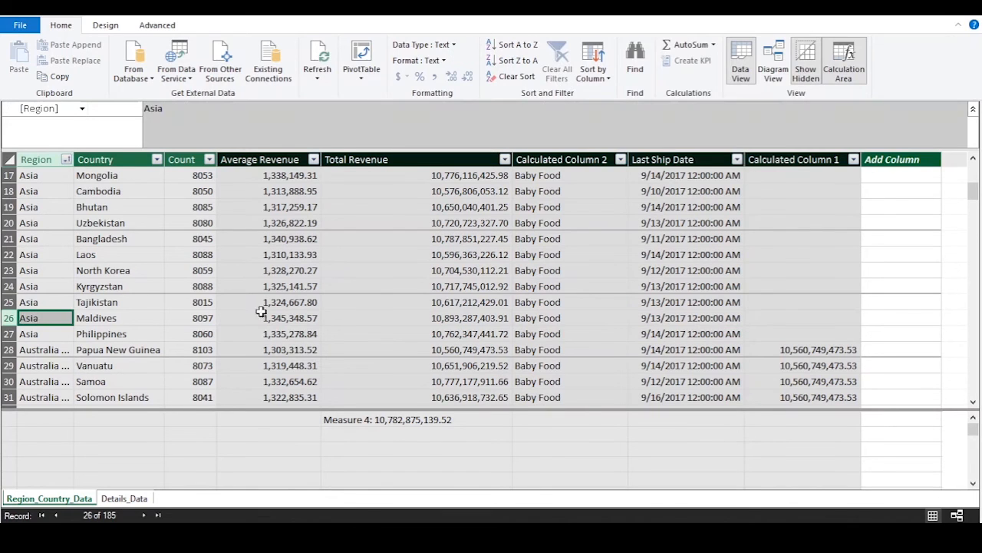
click(795, 322)
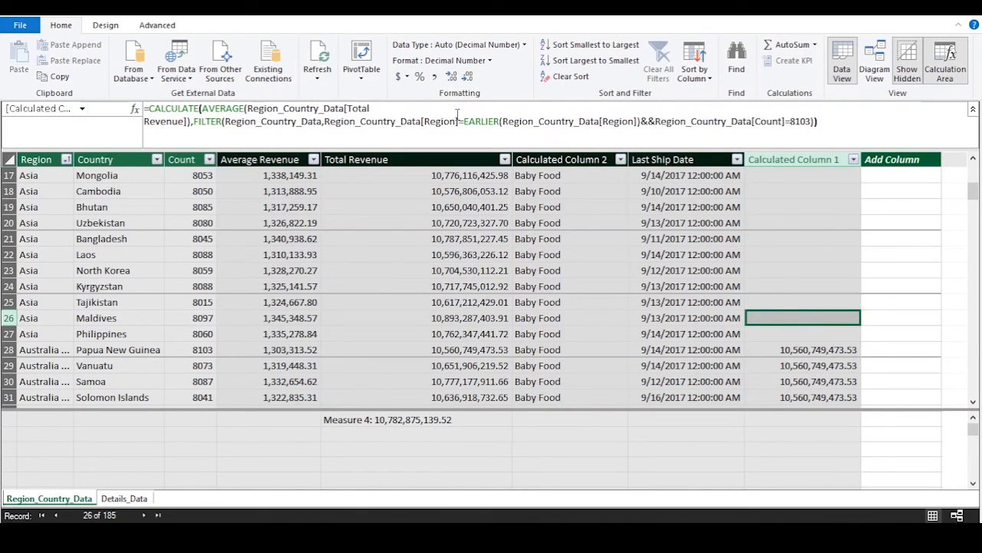
Step: Review the EARLIER Region argument, the Region_Country_Data[Count]=8103 condition and the && operator joining the conditions in Calculated Column 1's formula
drag(503, 121, 629, 123)
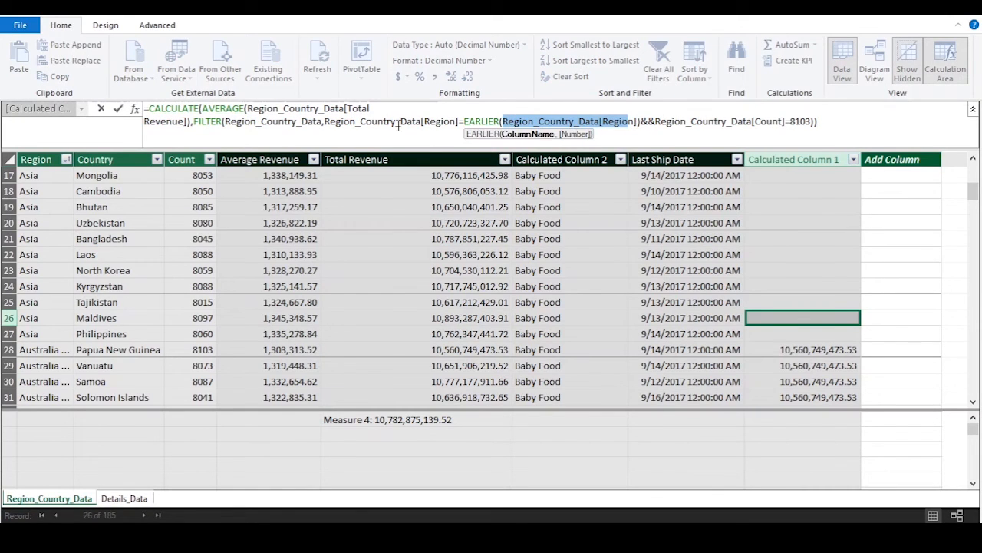
drag(397, 121, 792, 134)
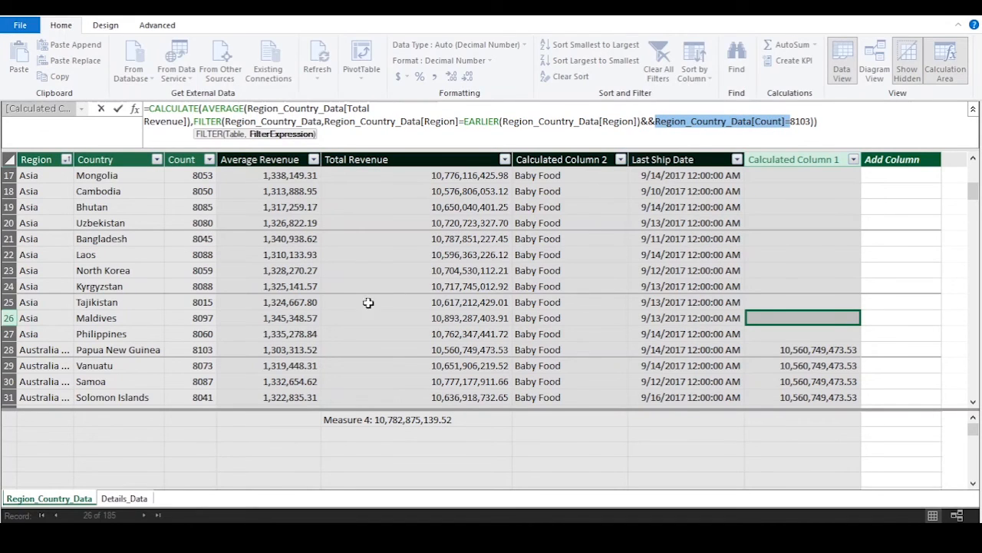
click(839, 128)
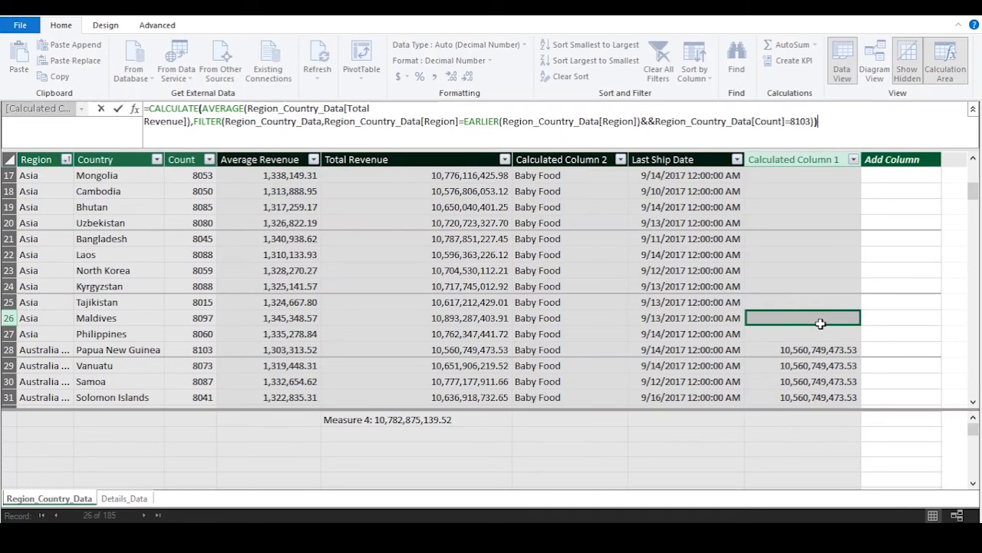
key(Return)
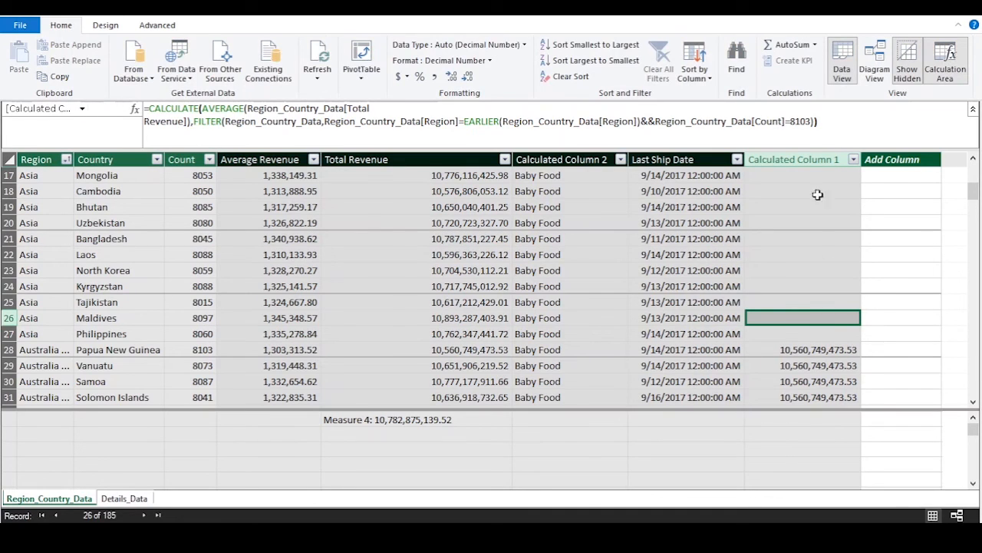
click(654, 121)
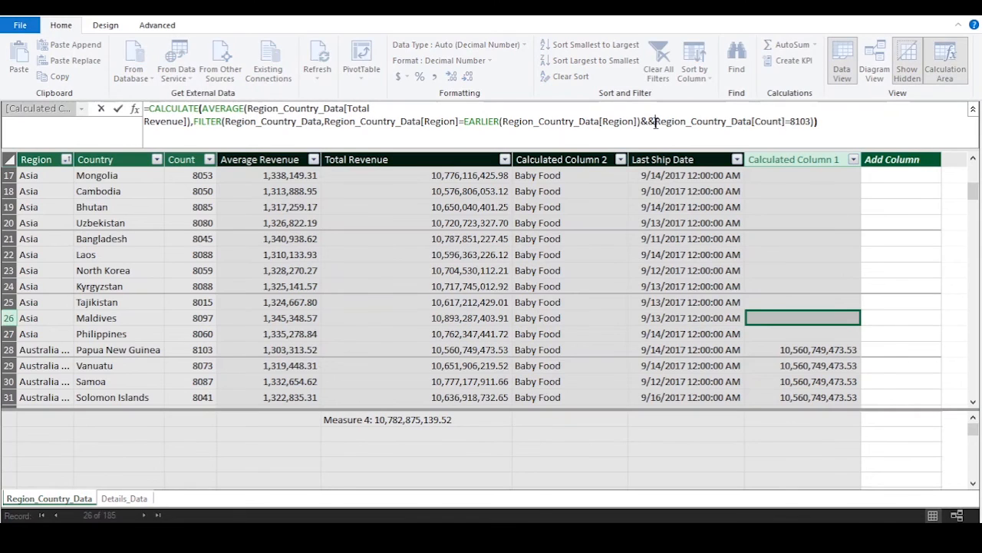
drag(655, 122, 641, 122)
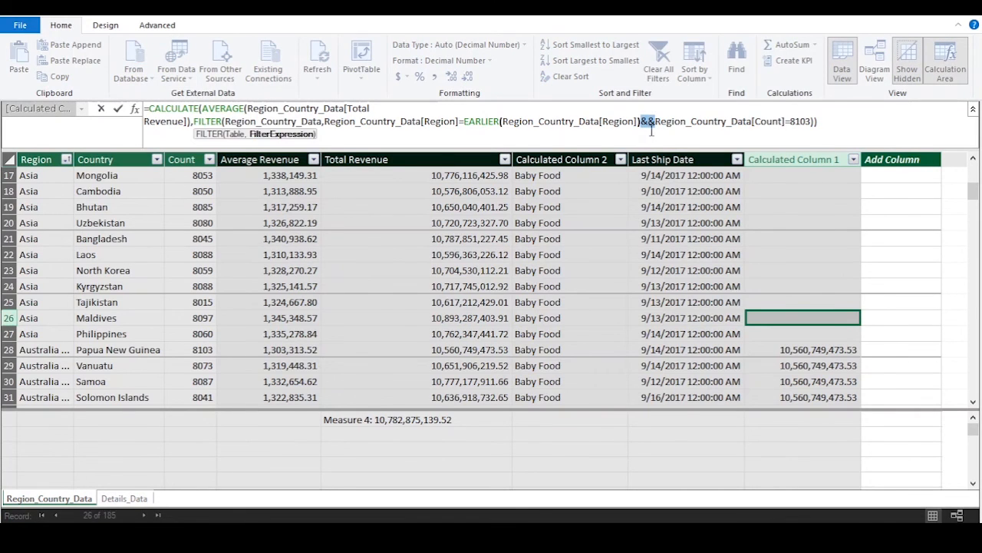
click(848, 115)
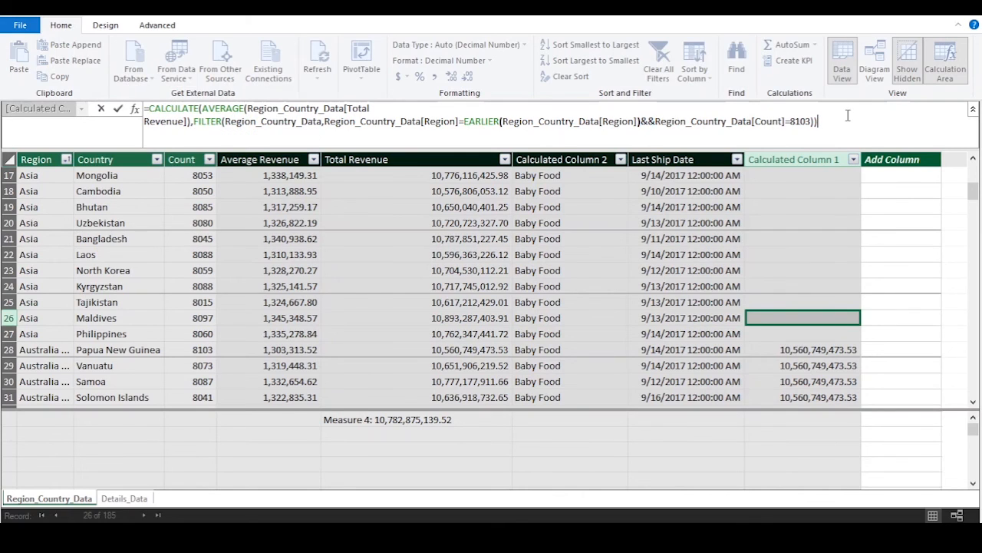